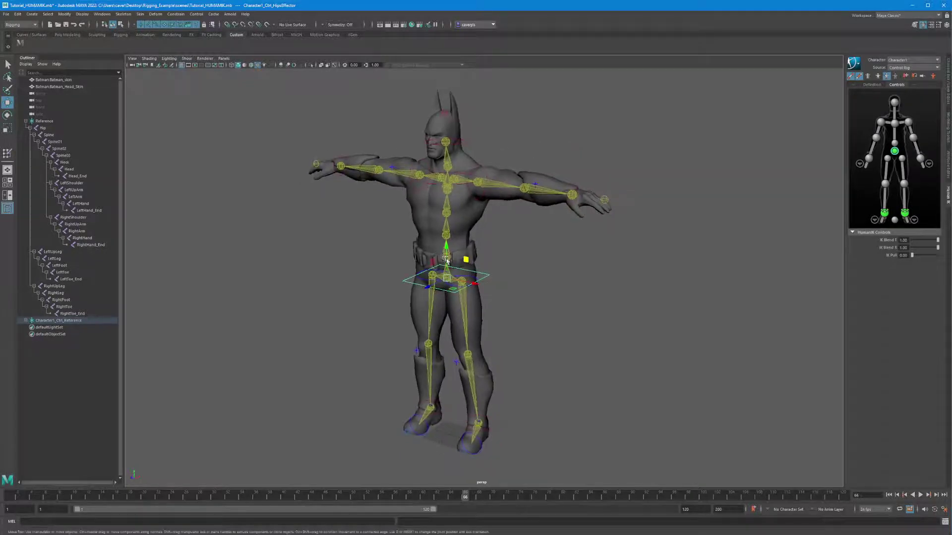
pyautogui.keyDown('alt'); pyautogui.moveTo(414, 266); pyautogui.dragTo(477, 258); pyautogui.keyUp('alt')
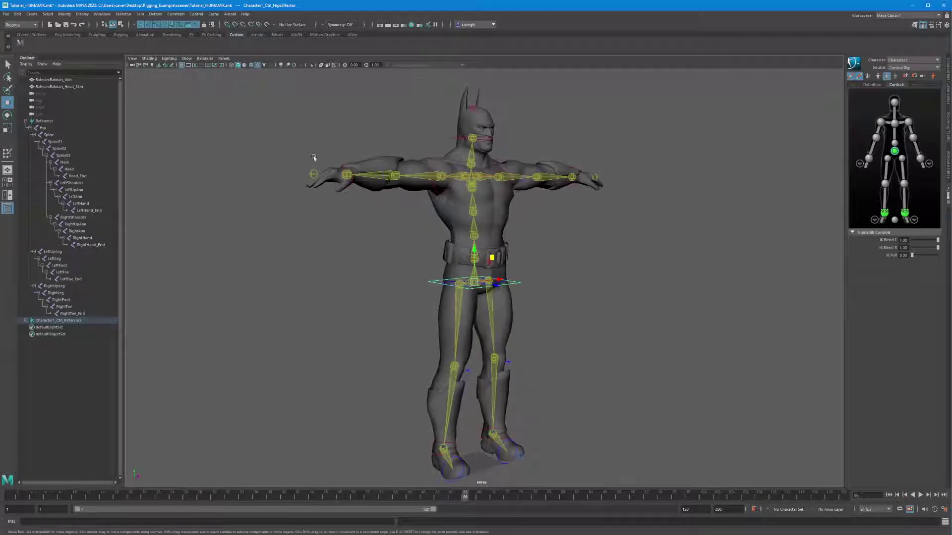
pyautogui.keyDown('alt'); pyautogui.moveTo(603, 234); pyautogui.dragTo(523, 258); pyautogui.keyUp('alt')
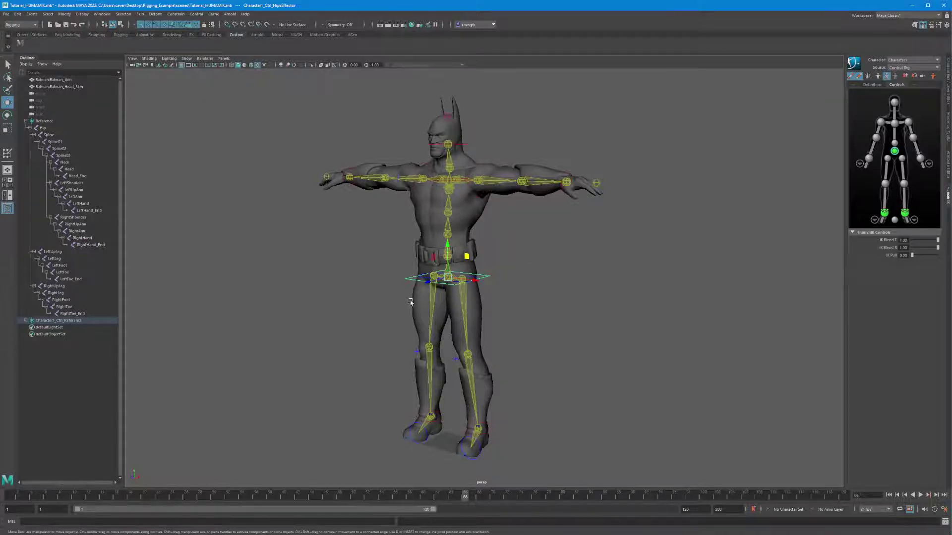
pyautogui.keyDown('alt'); pyautogui.moveTo(411, 302); pyautogui.dragTo(473, 294); pyautogui.keyUp('alt')
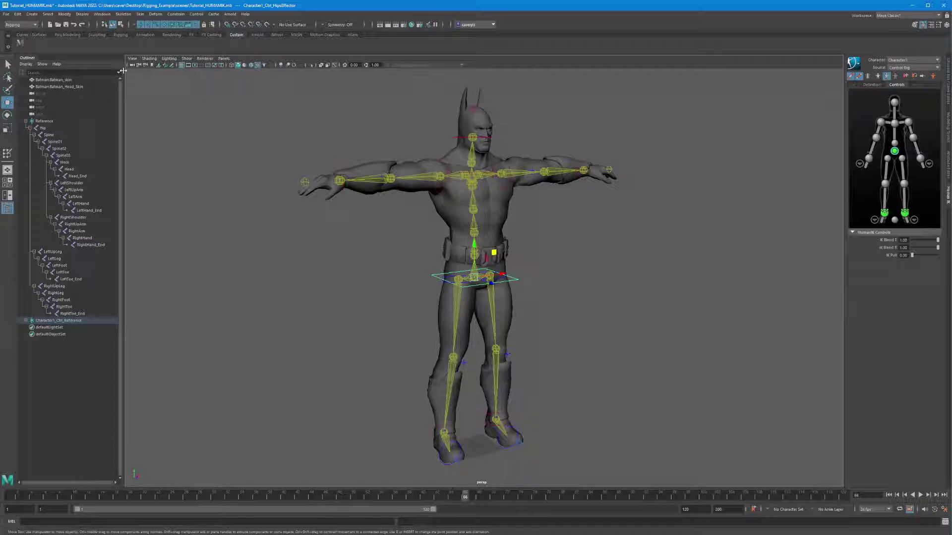
# Switch to the Animation command set and open the Motion Library editor
pyautogui.click(24, 25)
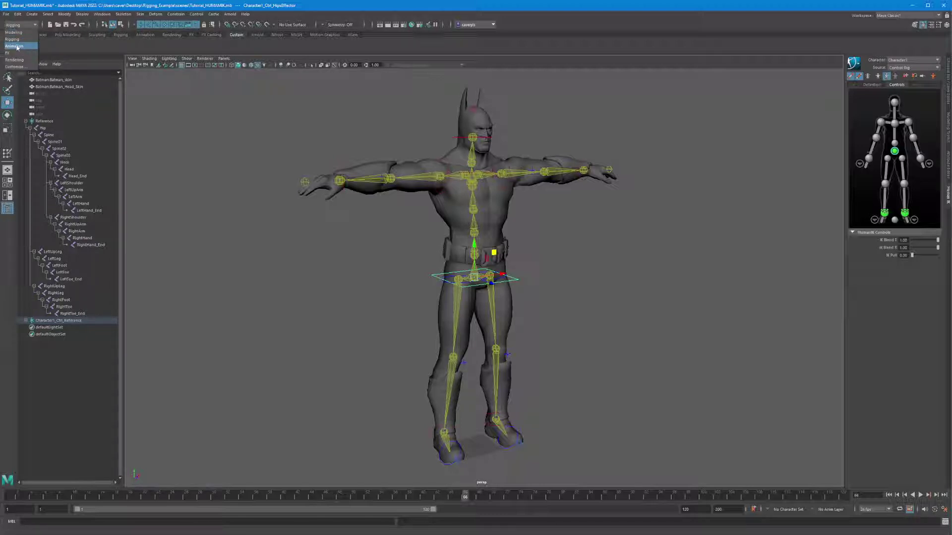
pyautogui.click(15, 46)
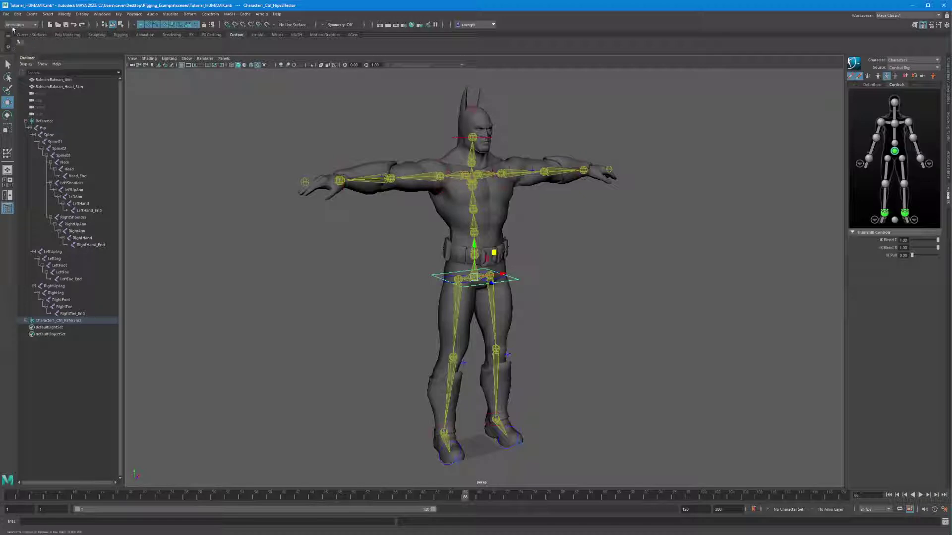
pyautogui.click(15, 25)
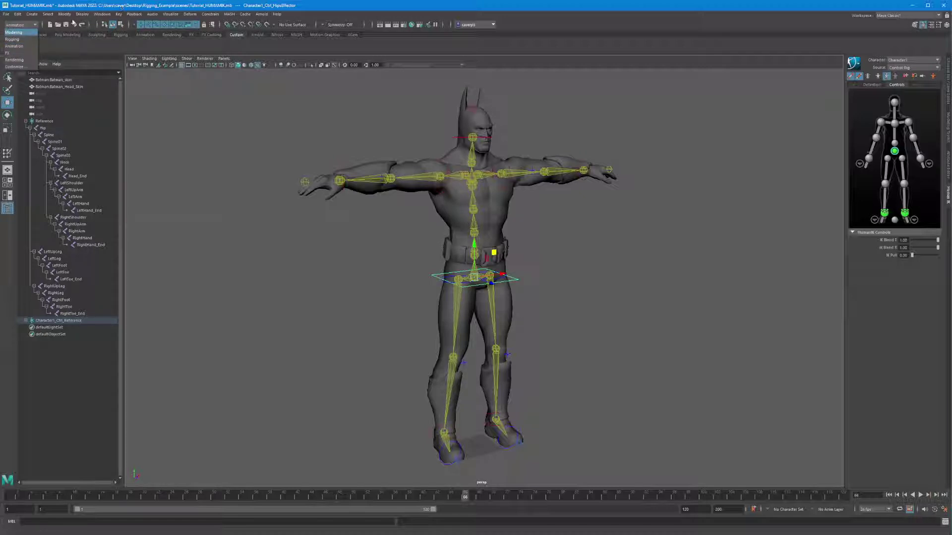
pyautogui.click(103, 14)
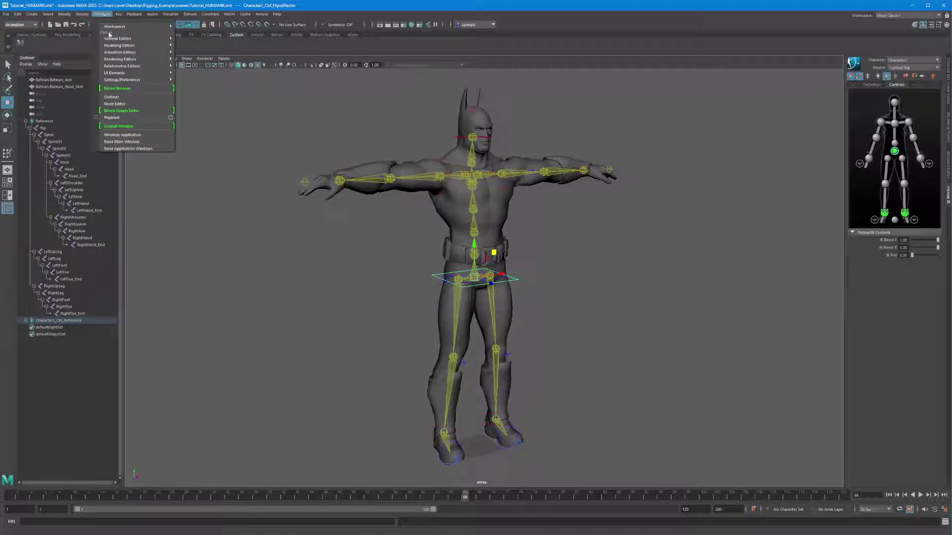
pyautogui.moveTo(107, 54)
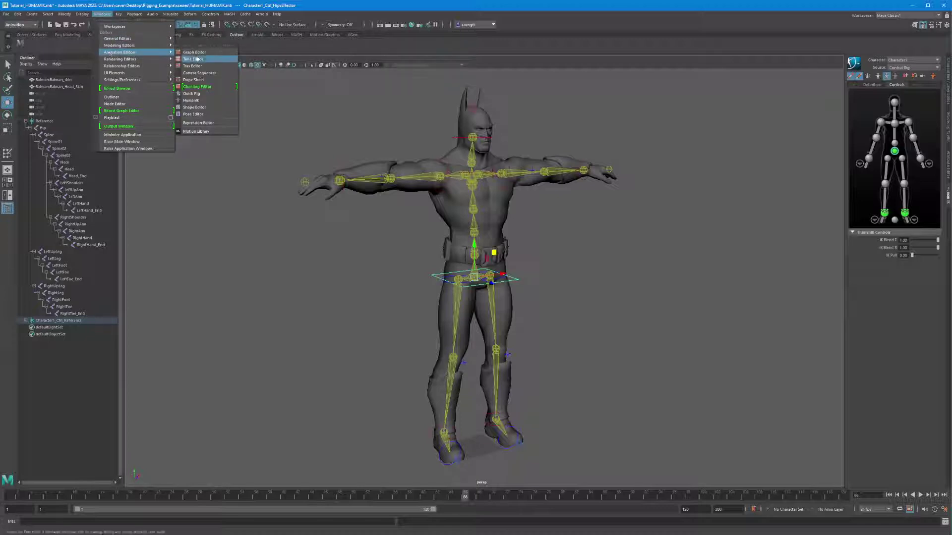
pyautogui.click(200, 132)
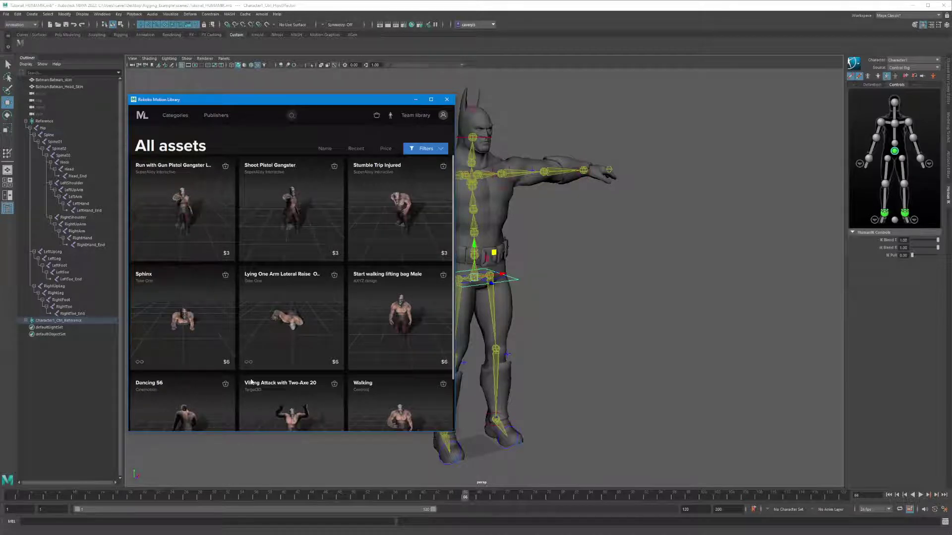
# Look through the motion assets offered on the first page of the Rokoko Motion Library
pyautogui.scroll(-1, 418, 281)
pyautogui.scroll(1, 418, 281)
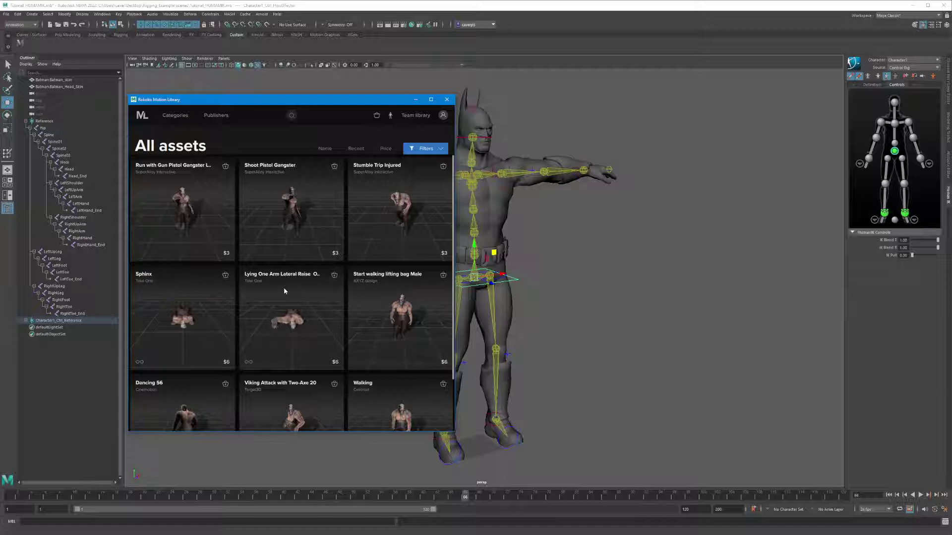
pyautogui.scroll(-1, 284, 291)
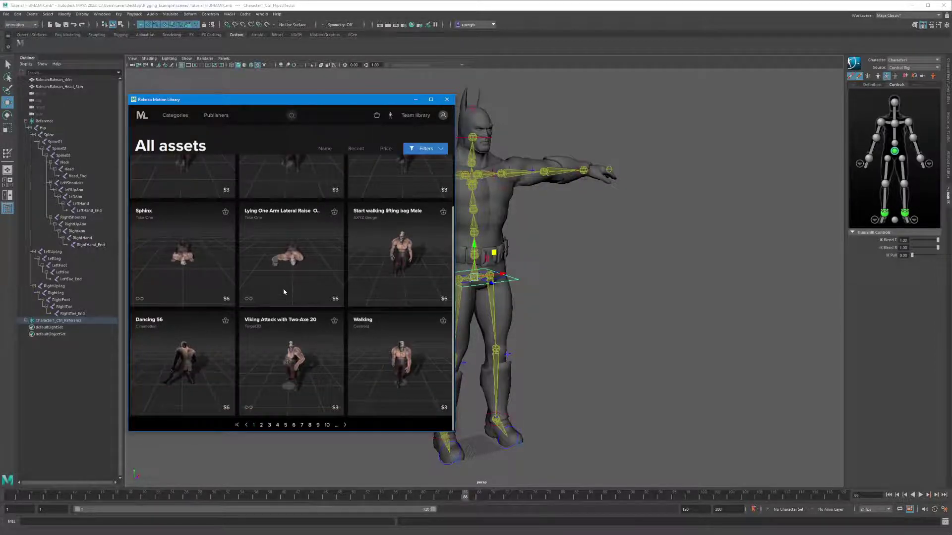
pyautogui.scroll(1, 284, 291)
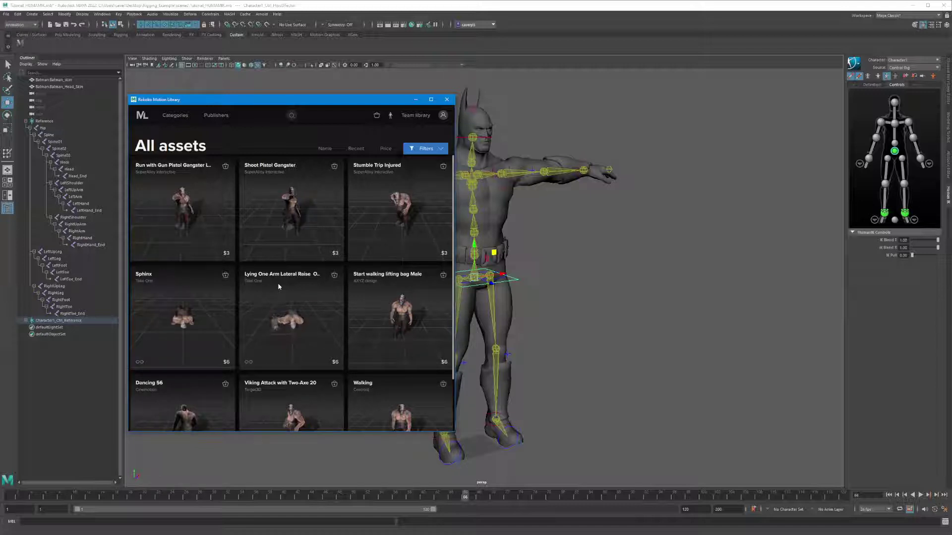
pyautogui.moveTo(277, 101); pyautogui.dragTo(277, 80)
pyautogui.scroll(-1, 250, 391)
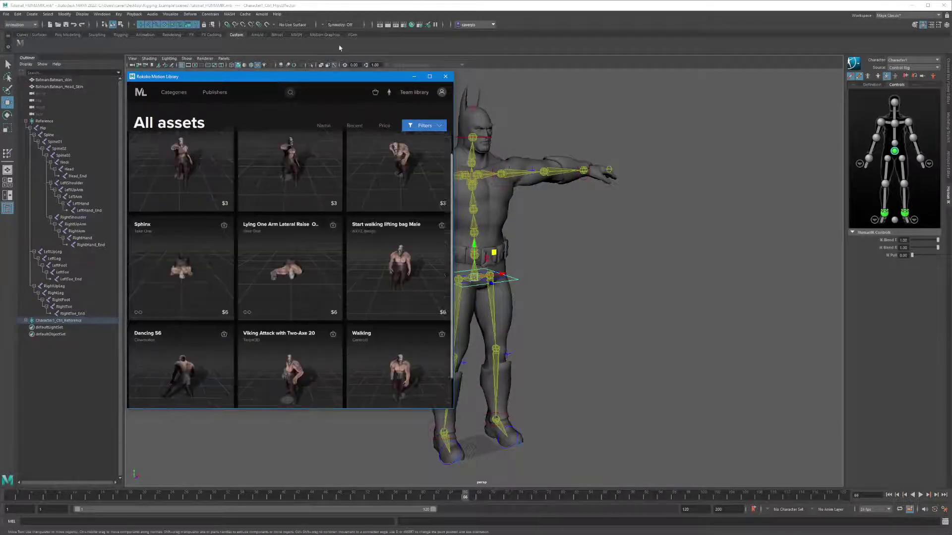
pyautogui.scroll(1, 224, 282)
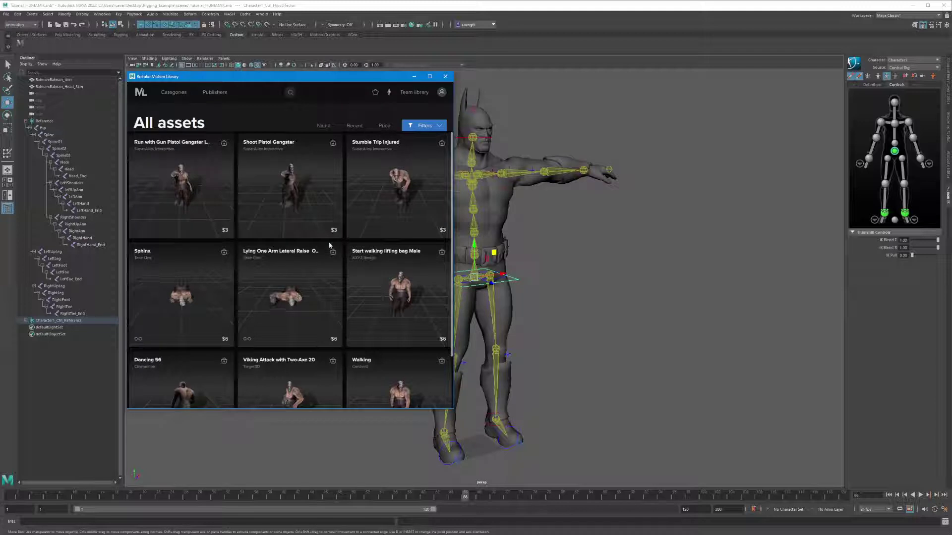
# Set Newton as the library's preview character and return to the list of all assets
pyautogui.click(388, 92)
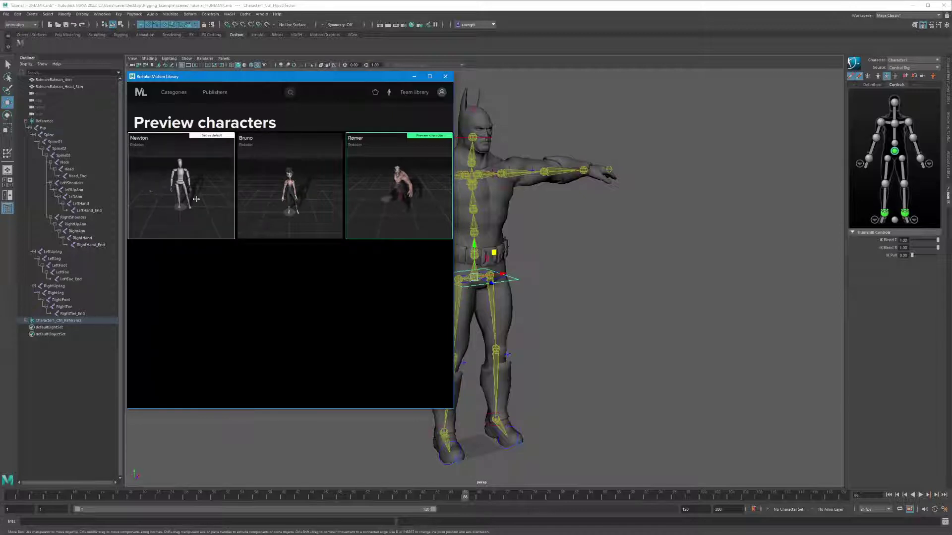
pyautogui.click(174, 170)
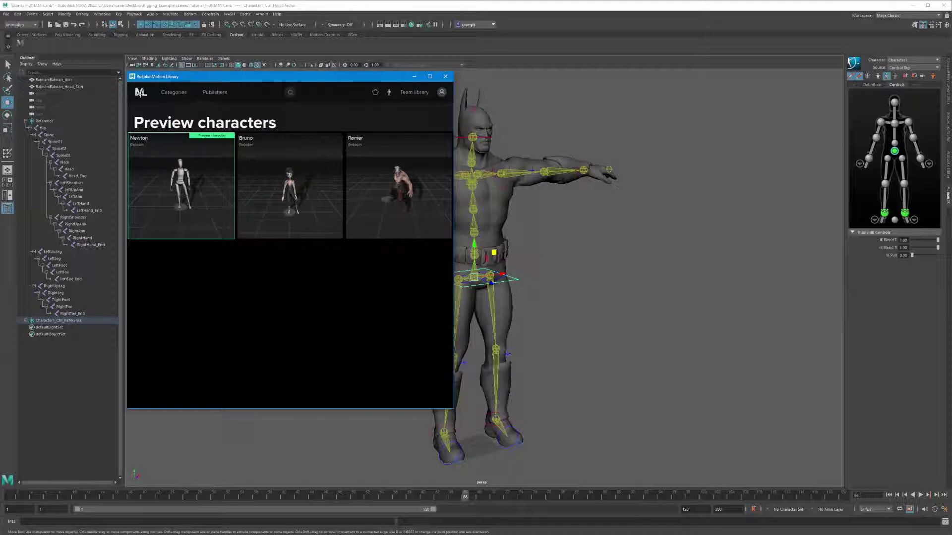
pyautogui.click(142, 93)
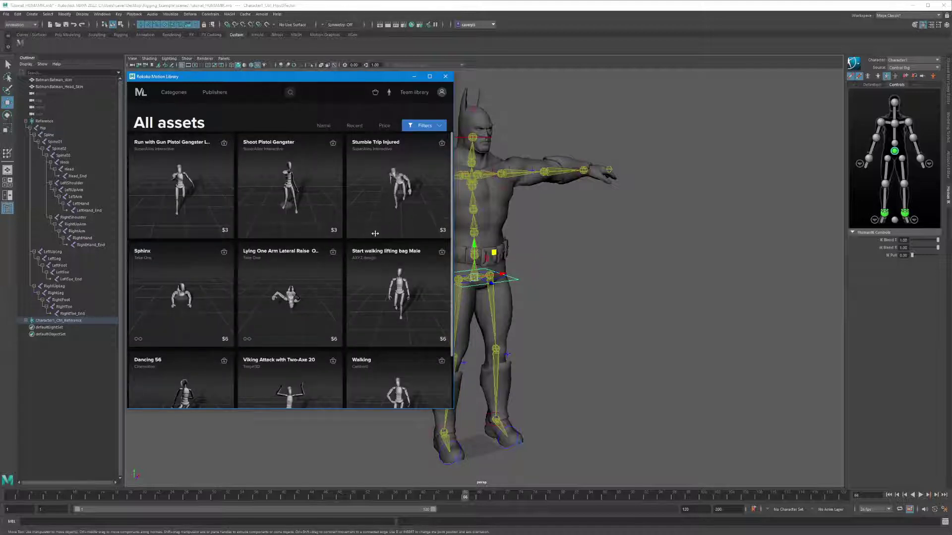
# Sort the motion assets by ascending price and look through the free ones
pyautogui.click(384, 125)
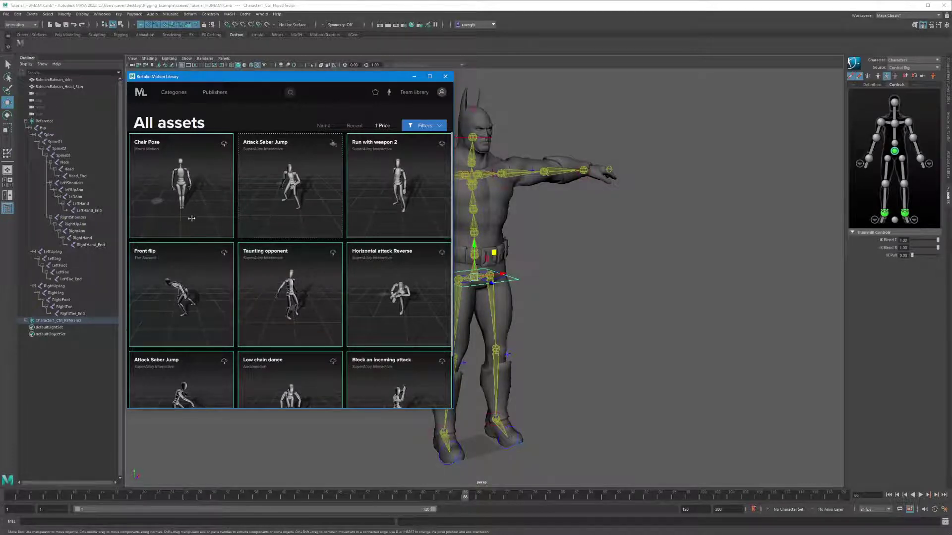
pyautogui.scroll(-2, 318, 288)
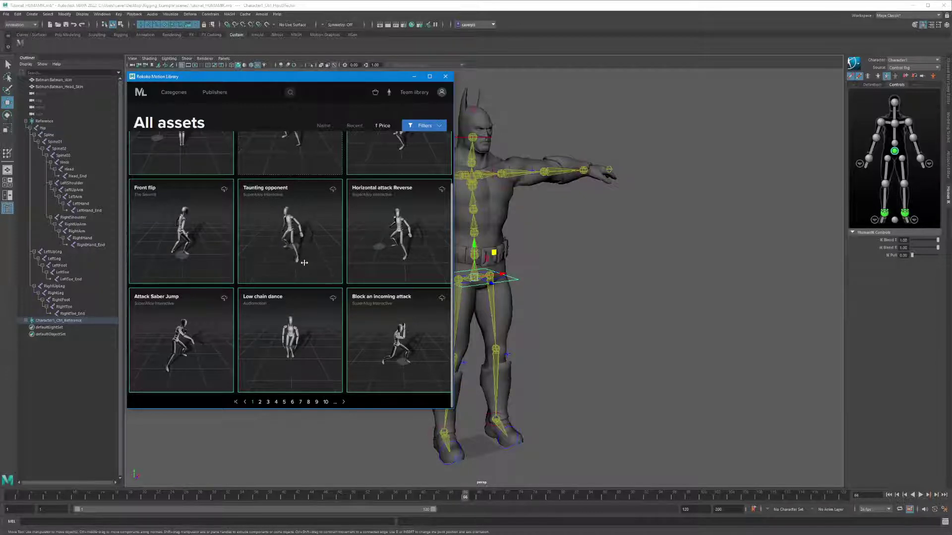
pyautogui.scroll(2, 302, 263)
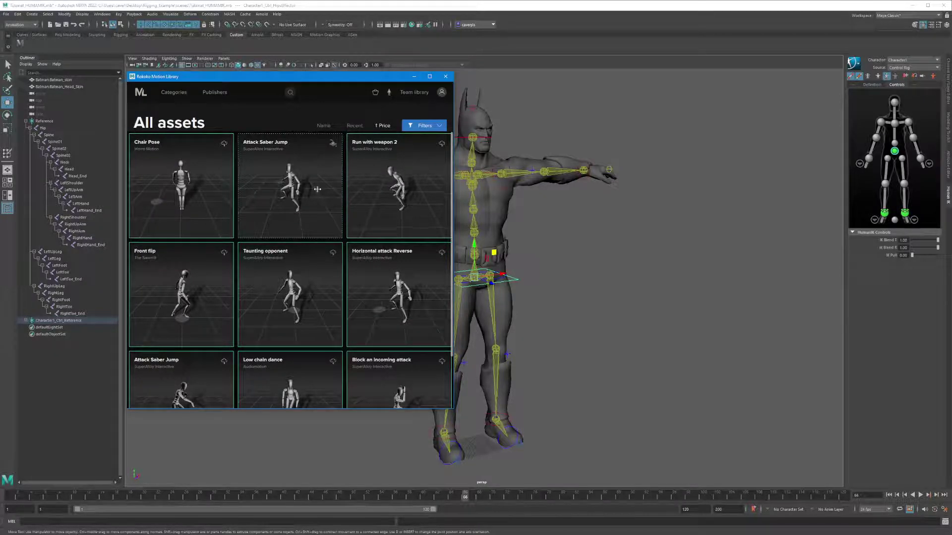
pyautogui.scroll(-2, 313, 193)
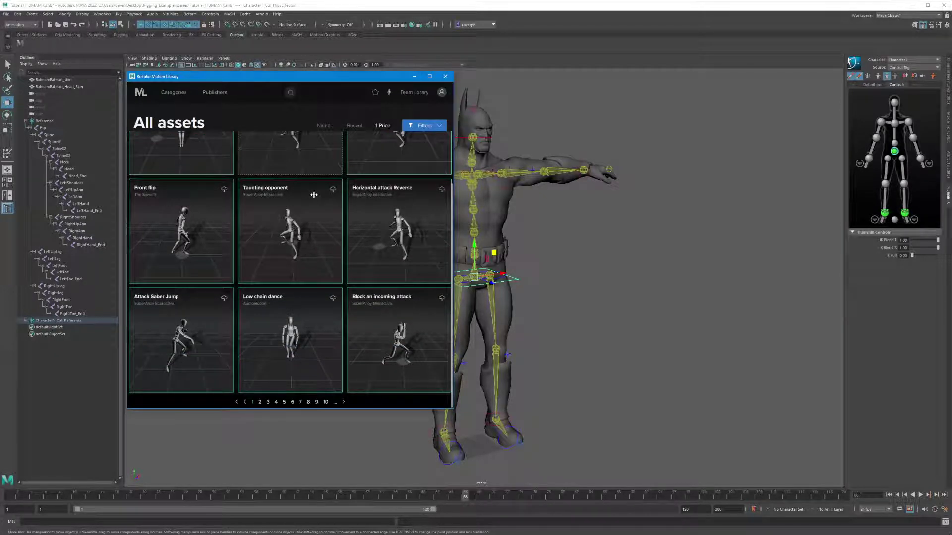
pyautogui.scroll(2, 314, 194)
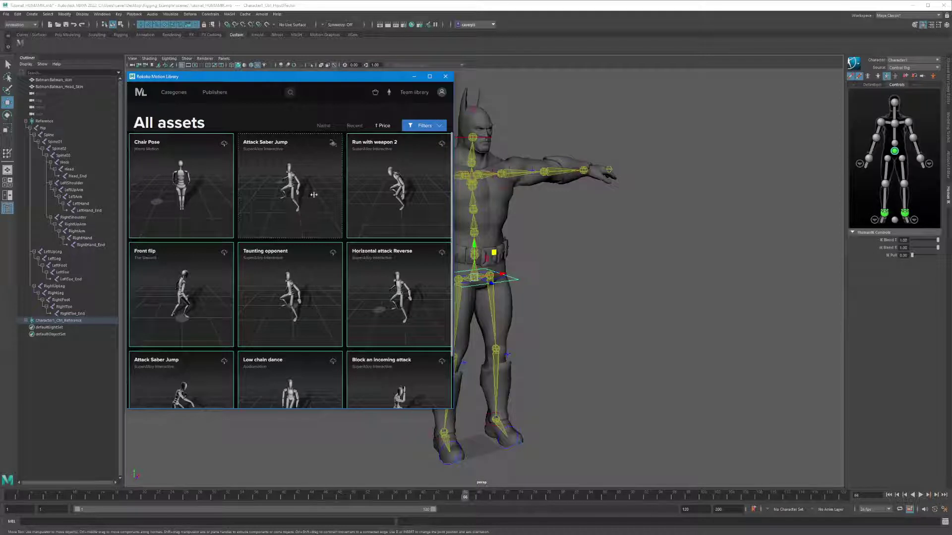
pyautogui.scroll(-2, 444, 249)
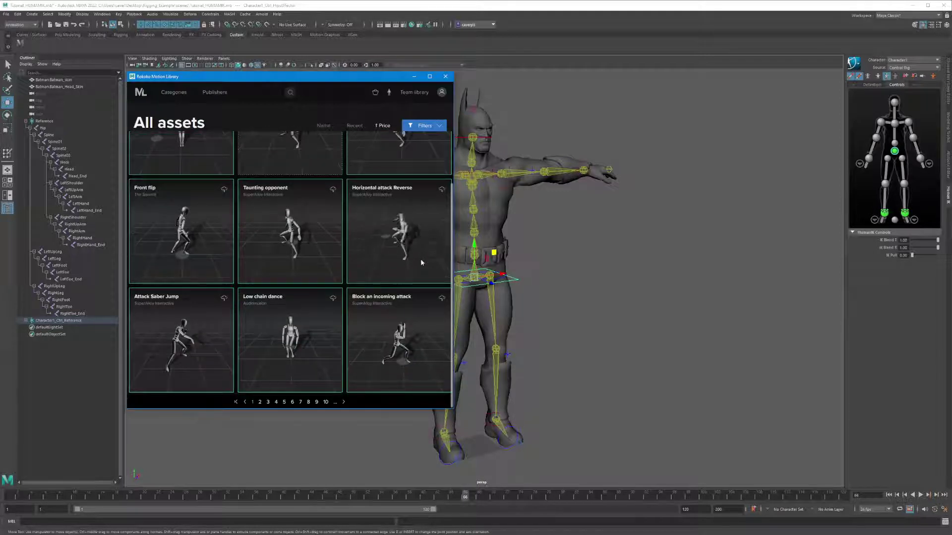
pyautogui.scroll(2, 421, 262)
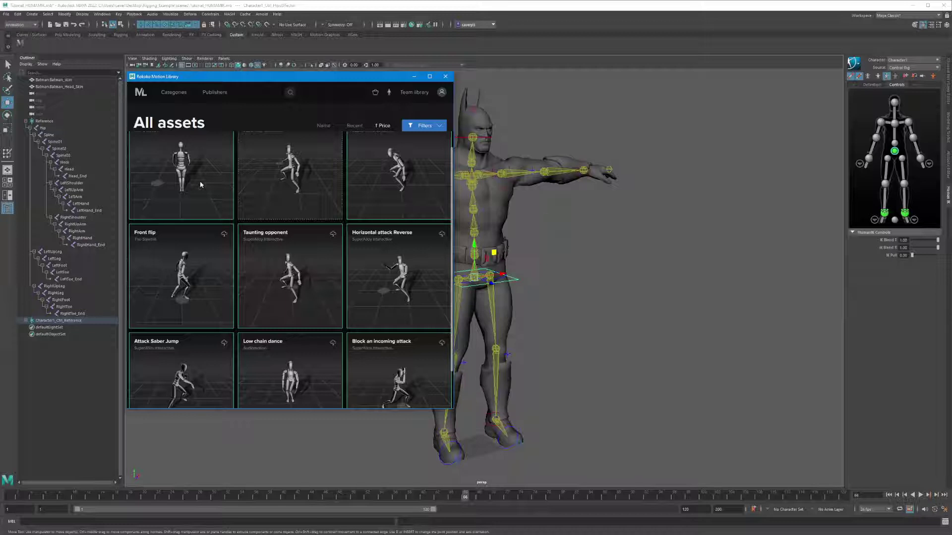
pyautogui.scroll(1, 201, 184)
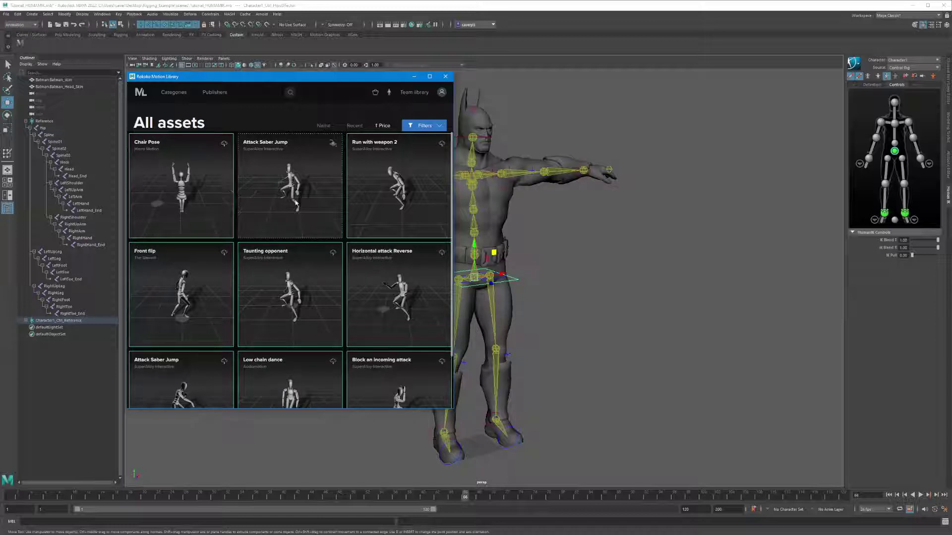
pyautogui.scroll(-3, 165, 234)
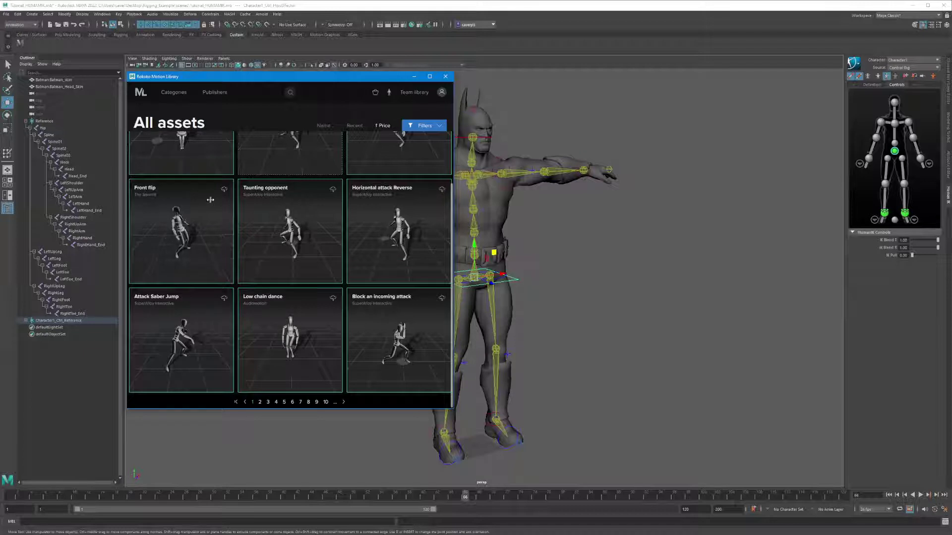
pyautogui.scroll(2, 210, 203)
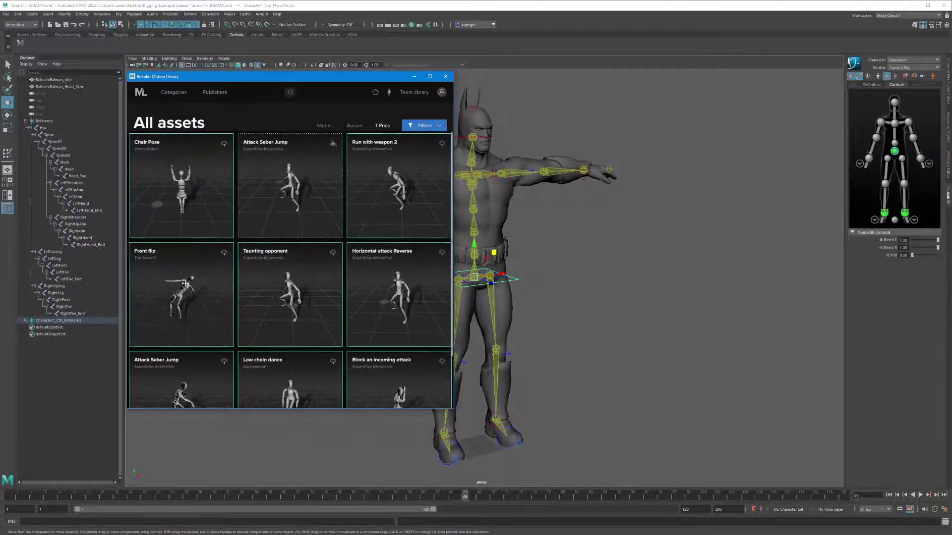
# Download the Front flip motion by The Sawmill and import it into the scene
pyautogui.click(184, 290)
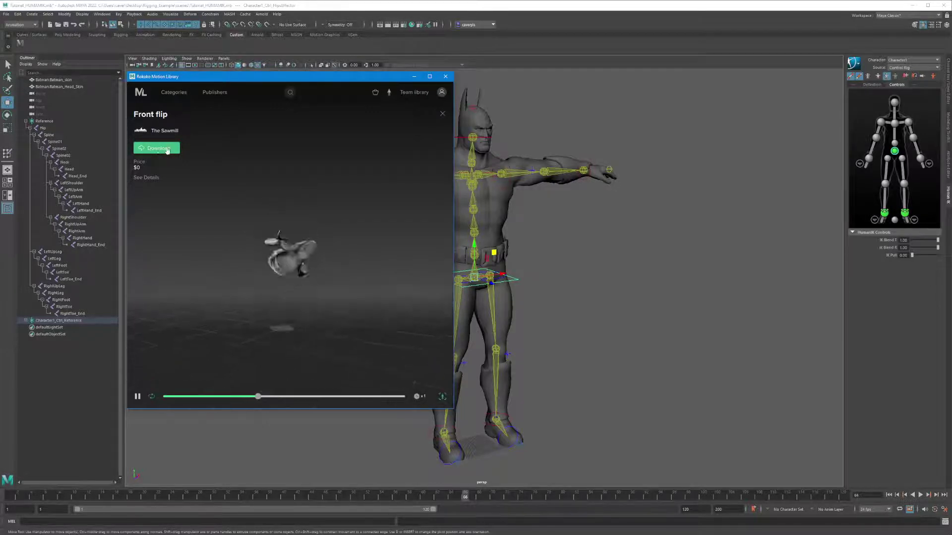
pyautogui.click(160, 149)
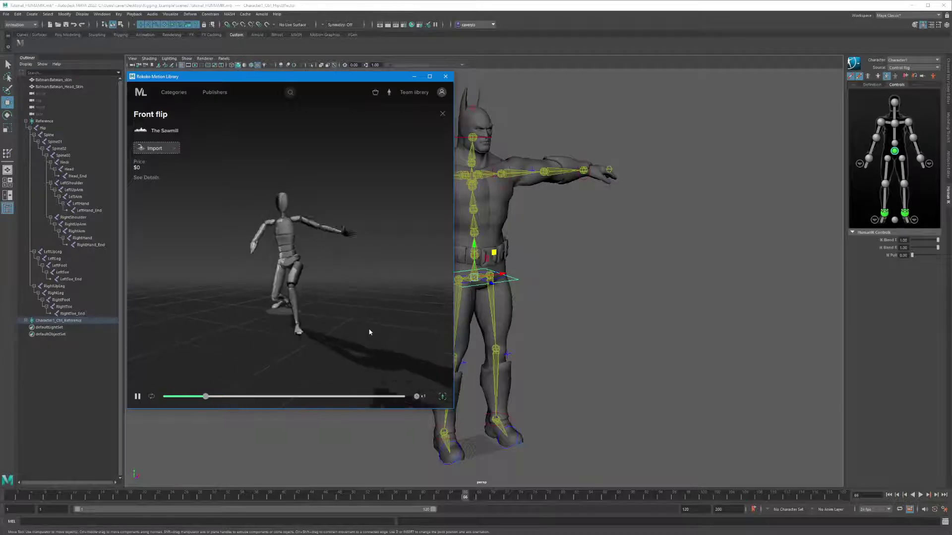
pyautogui.click(156, 148)
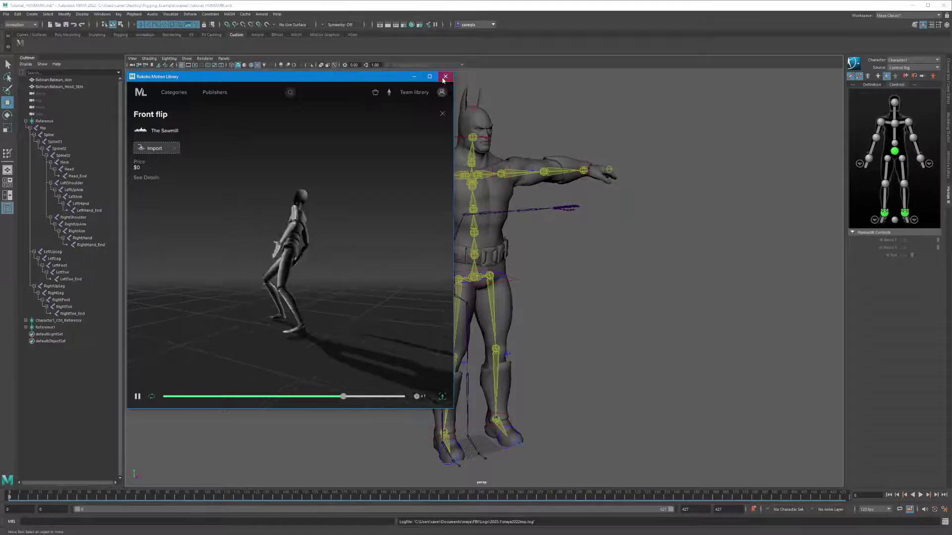
# Play back the imported front flip skeleton beside the Batman character, and stop the playback
pyautogui.keyDown('alt'); pyautogui.moveTo(551, 383); pyautogui.dragTo(488, 401); pyautogui.keyUp('alt')
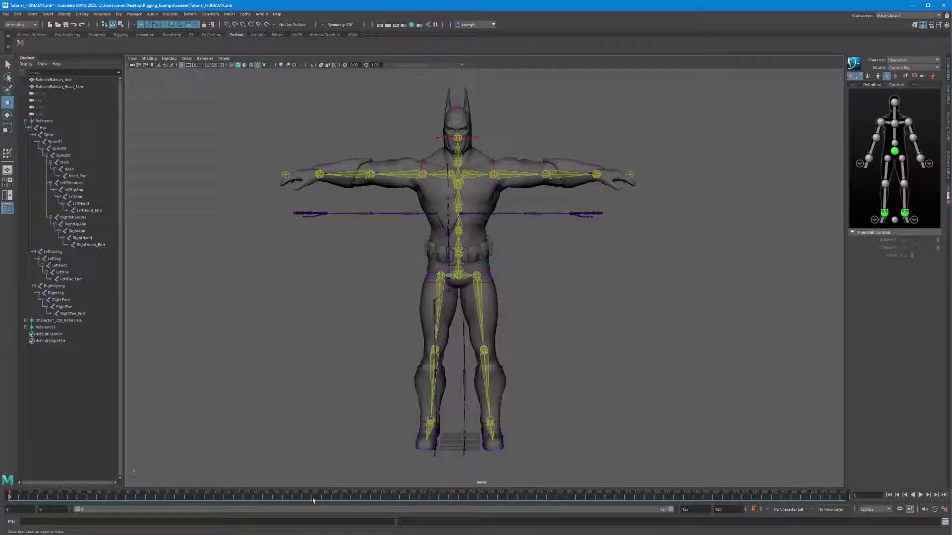
pyautogui.click(921, 495)
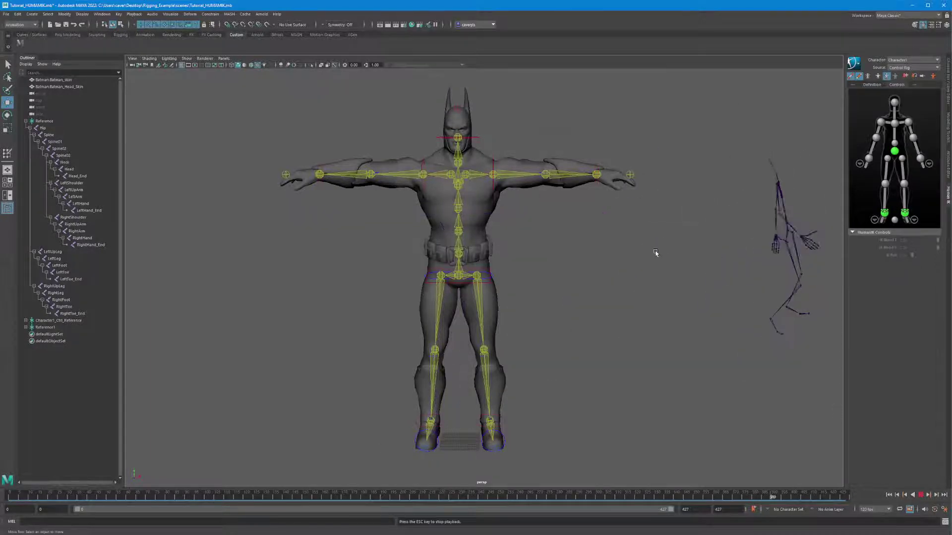
pyautogui.keyDown('alt'); pyautogui.moveTo(656, 253); pyautogui.dragTo(460, 257, button='right'); pyautogui.keyUp('alt')
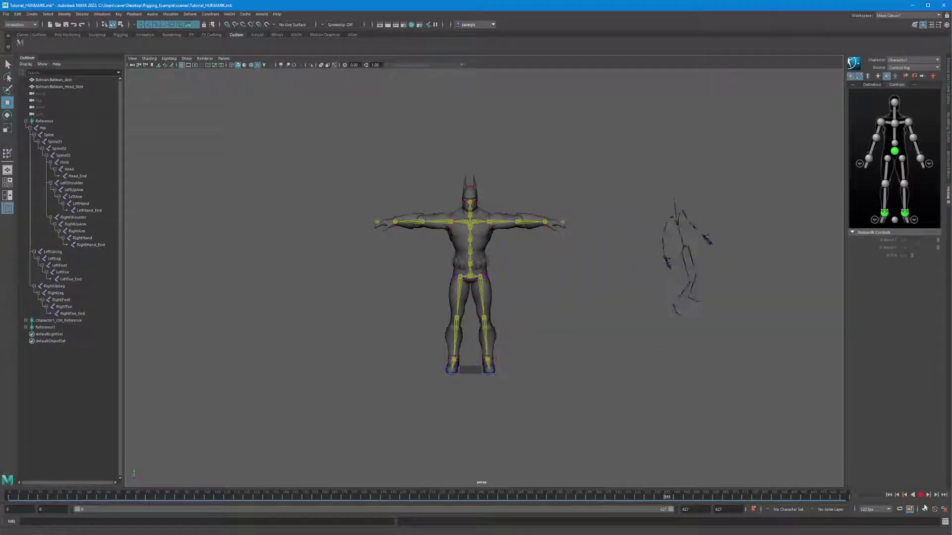
pyautogui.click(921, 495)
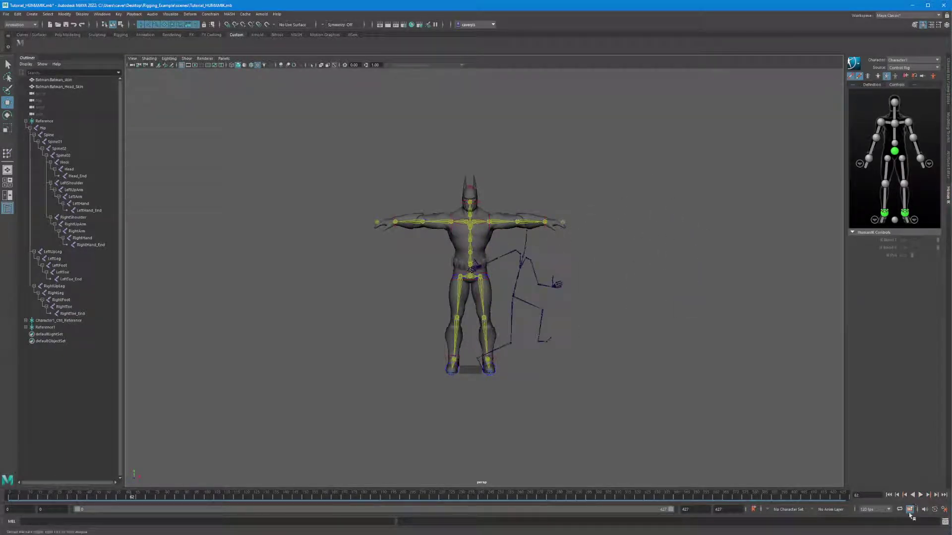
# Set the playback speed to 120 fps x 1, save the preferences, and test the front flip playback
pyautogui.click(945, 510)
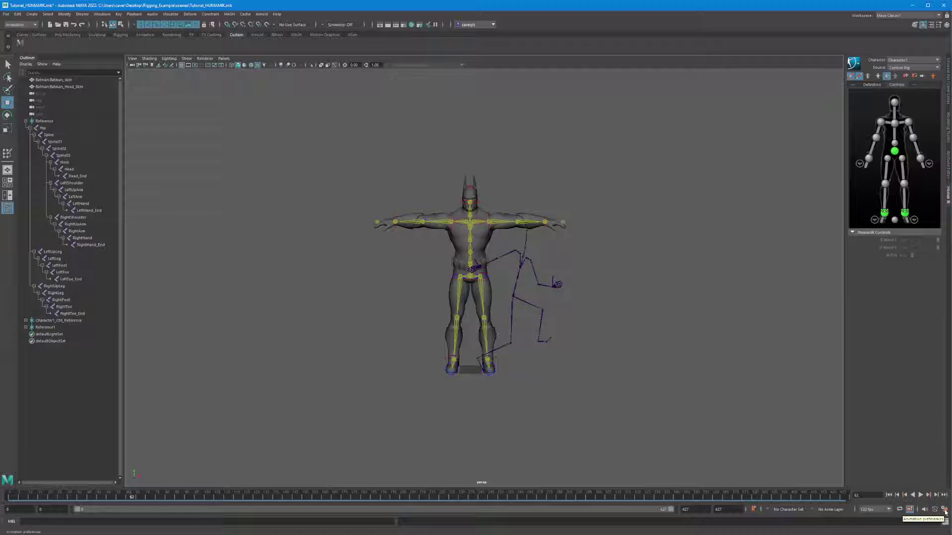
pyautogui.click(945, 511)
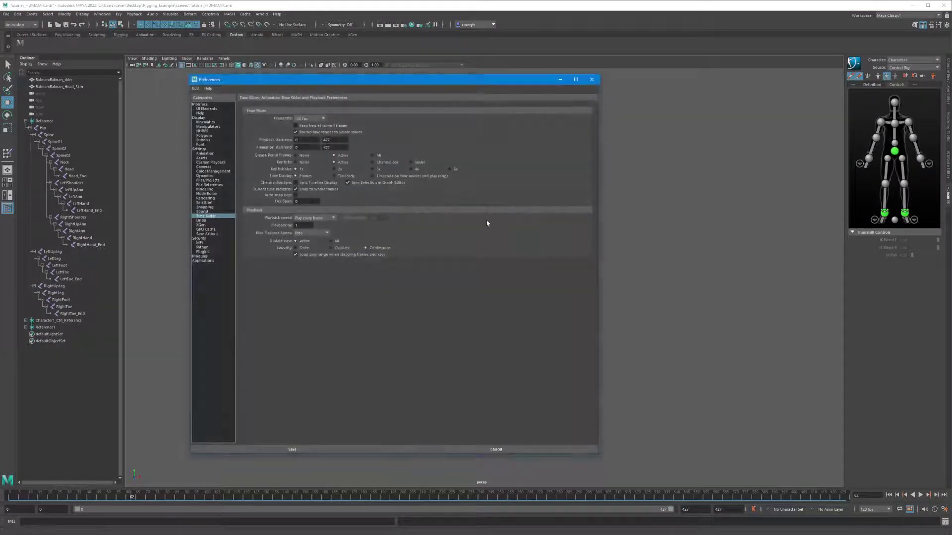
pyautogui.click(333, 218)
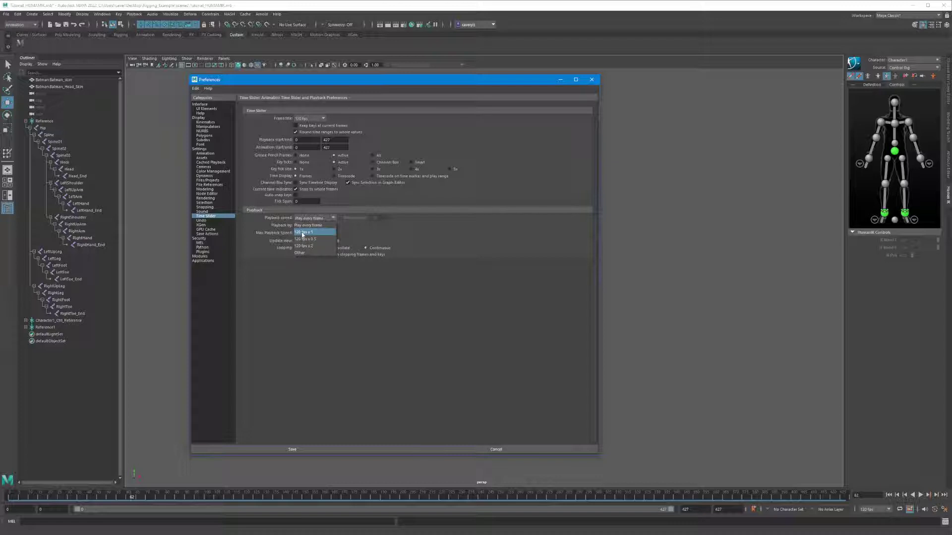
pyautogui.click(303, 233)
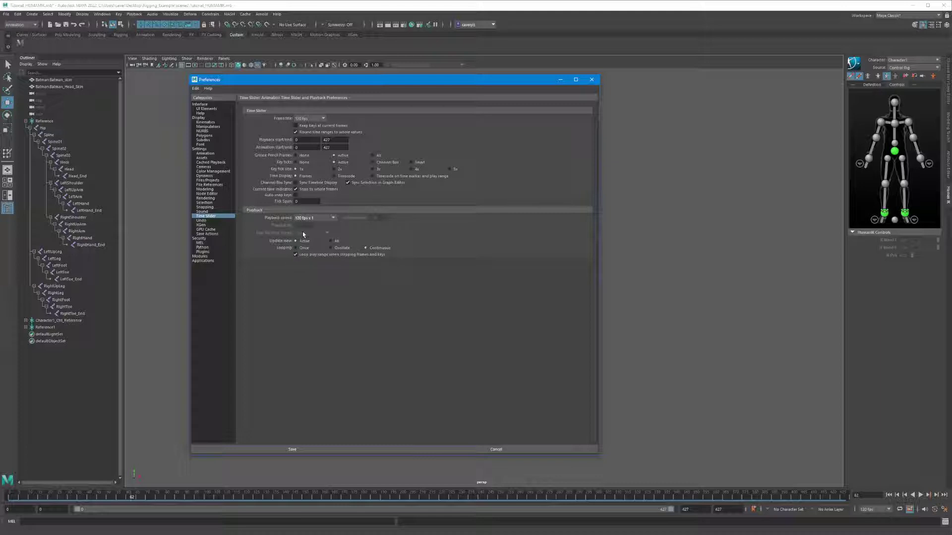
pyautogui.click(311, 450)
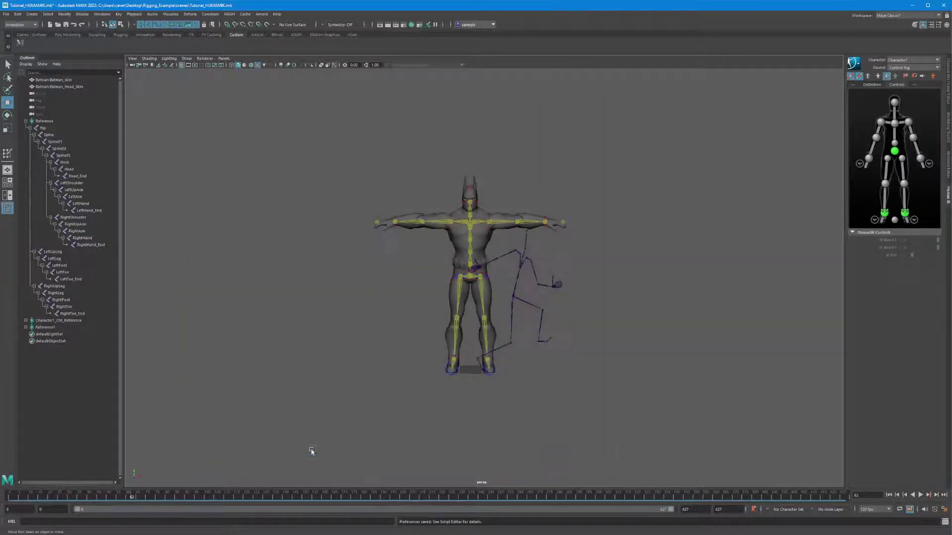
pyautogui.click(920, 498)
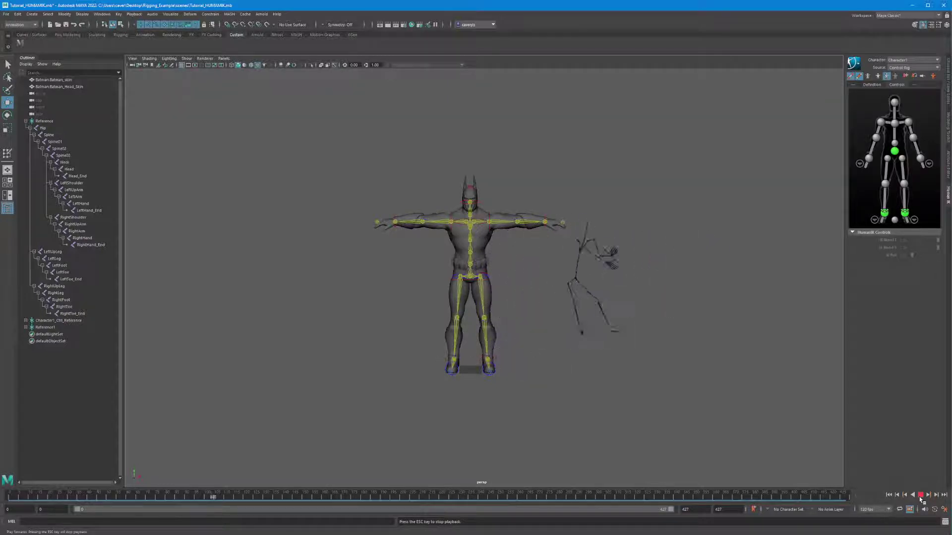
pyautogui.click(920, 496)
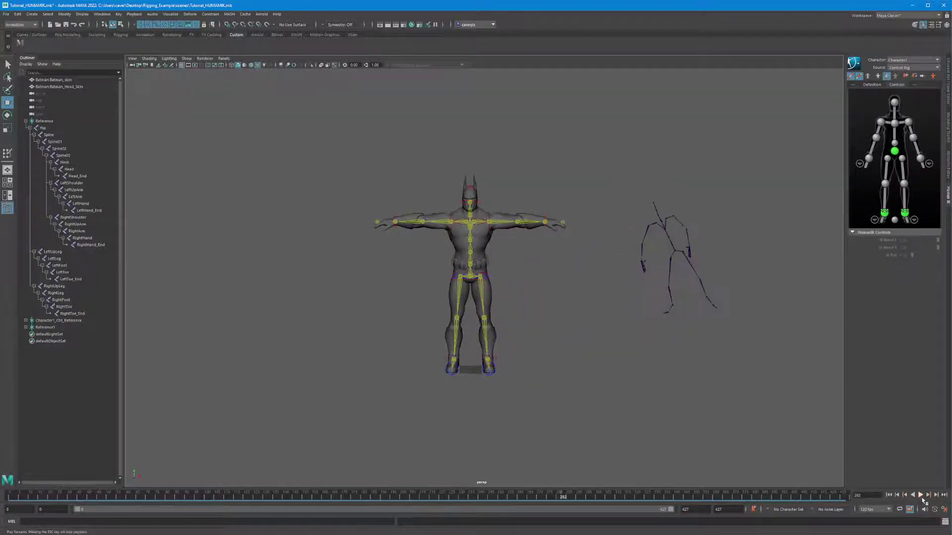
# Change the scene's framerate to 30 fps in the time slider preferences and save them
pyautogui.click(944, 509)
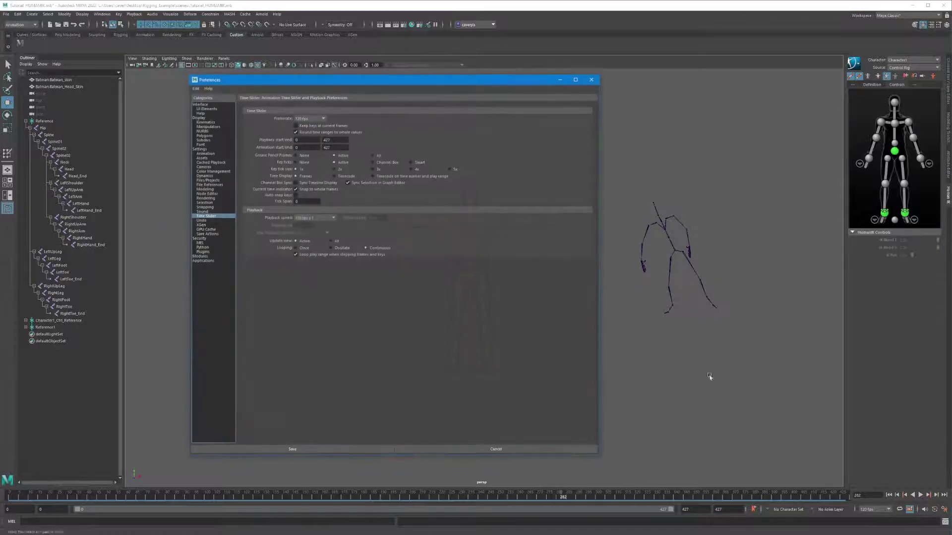
pyautogui.click(322, 119)
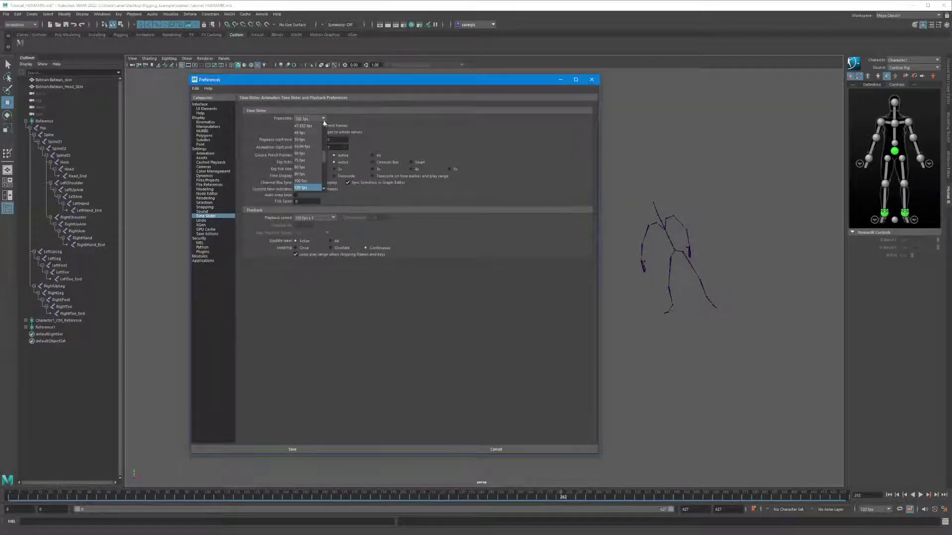
pyautogui.scroll(7, 317, 148)
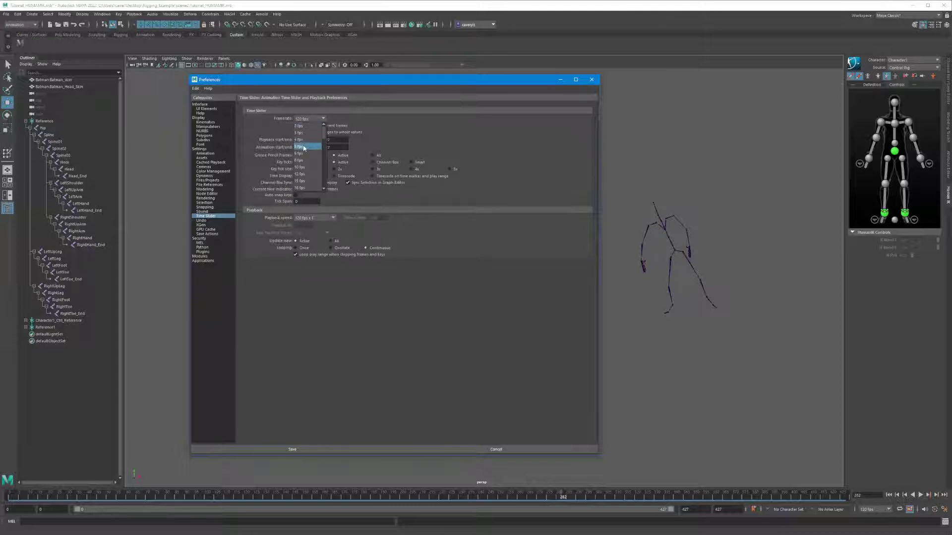
pyautogui.scroll(-2, 309, 163)
pyautogui.scroll(-2, 319, 158)
pyautogui.scroll(-1, 325, 146)
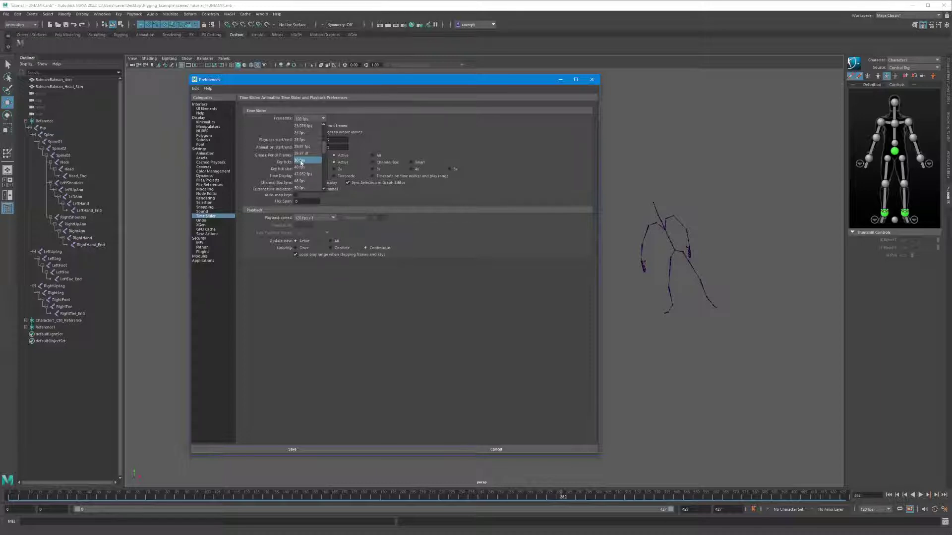
pyautogui.click(301, 162)
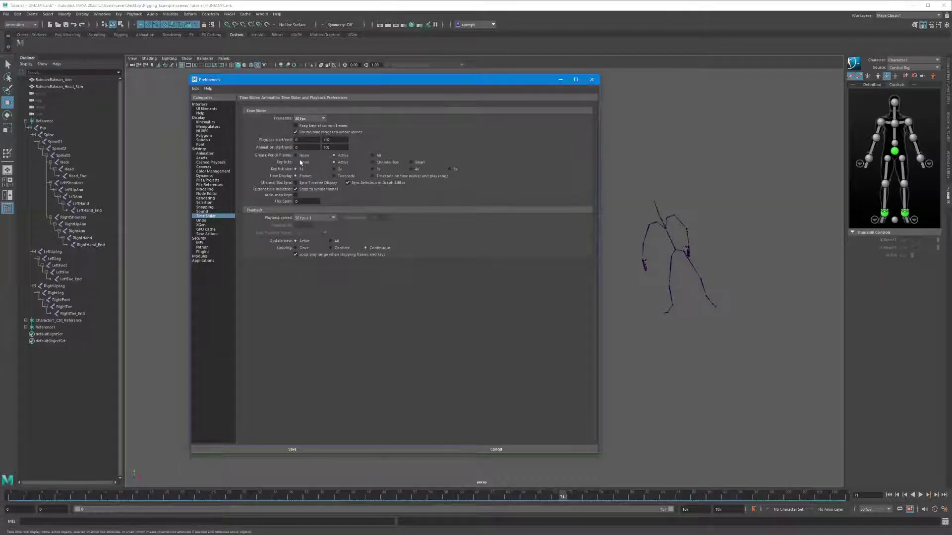
pyautogui.click(300, 450)
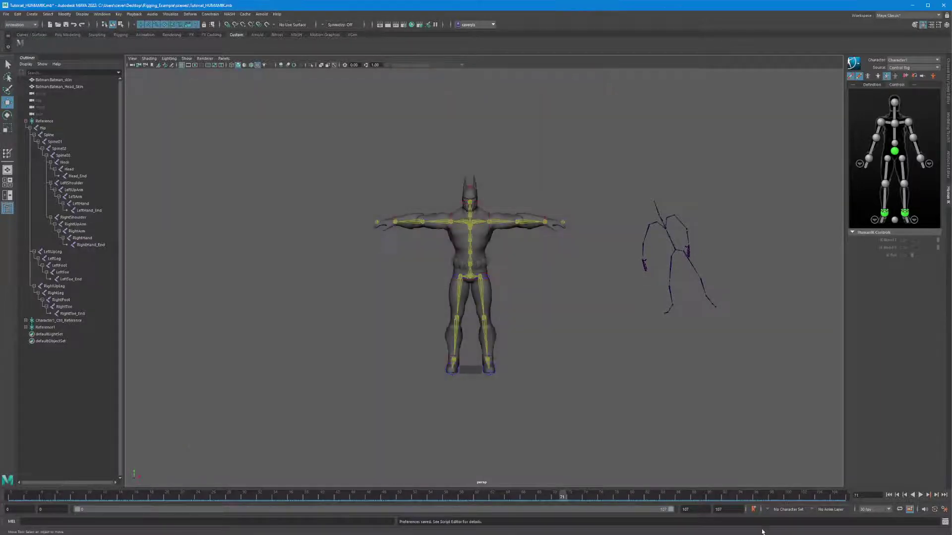
# Play back the front flip at the new framerate, stop it, and return to the first frame
pyautogui.click(921, 496)
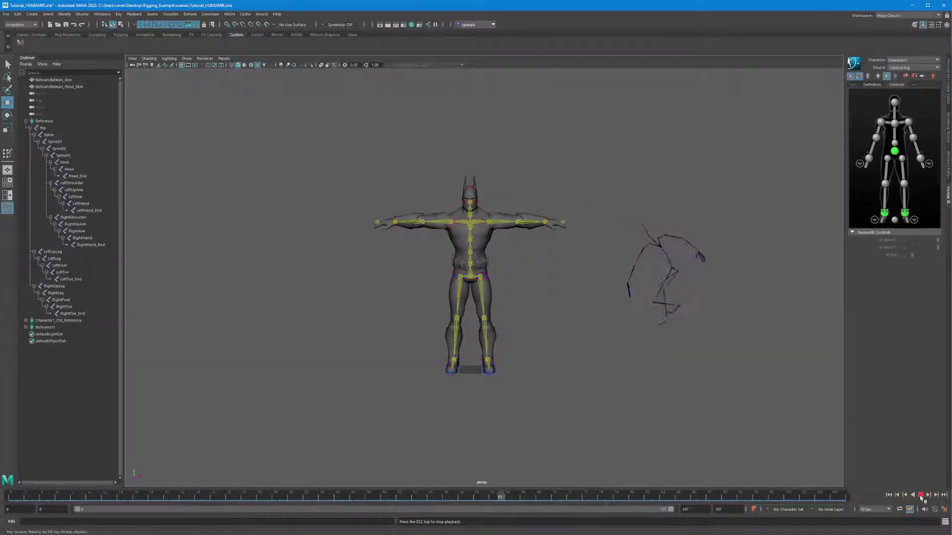
pyautogui.click(920, 496)
pyautogui.click(889, 496)
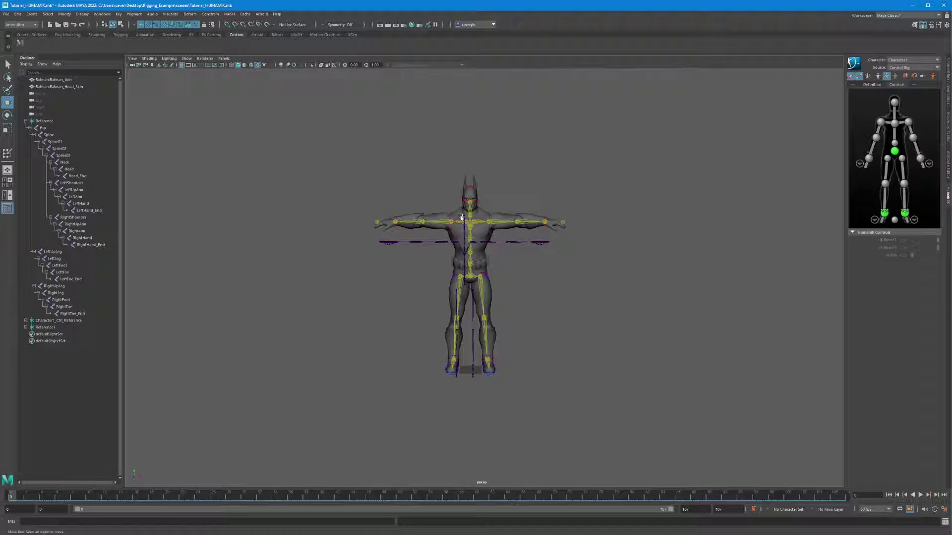
# Try Character1 as the HumanIK source for the imported skeleton's character definition, Character
pyautogui.keyDown('alt'); pyautogui.moveTo(461, 218); pyautogui.dragTo(405, 267); pyautogui.keyUp('alt')
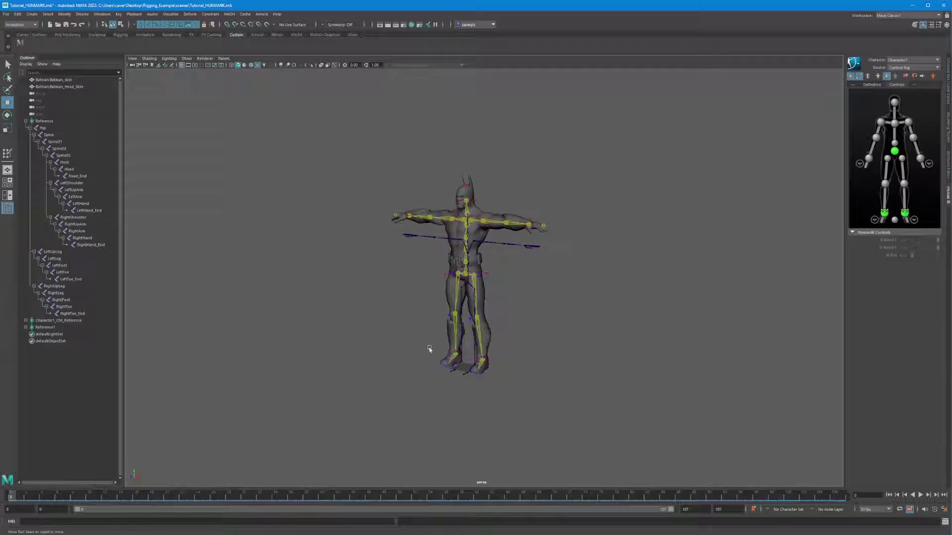
pyautogui.click(467, 285)
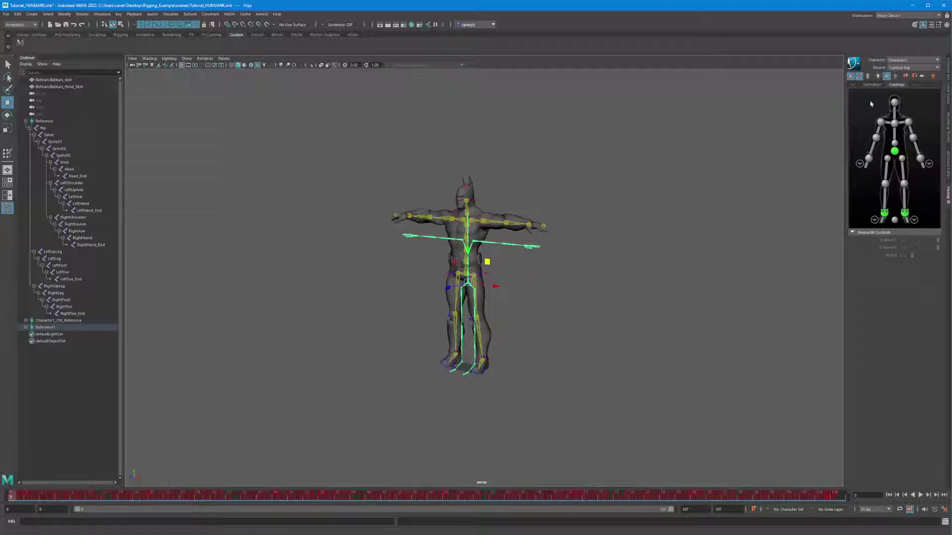
pyautogui.click(938, 60)
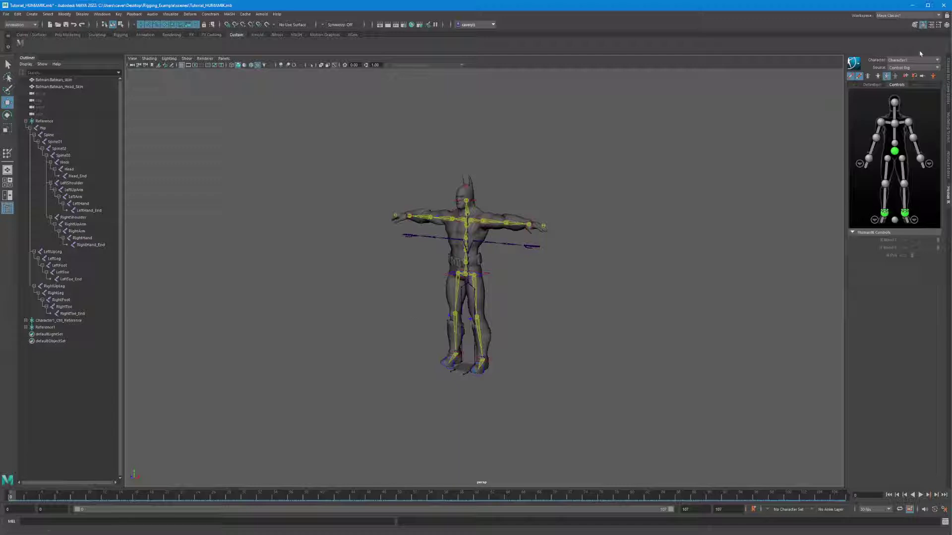
pyautogui.click(937, 67)
pyautogui.click(907, 76)
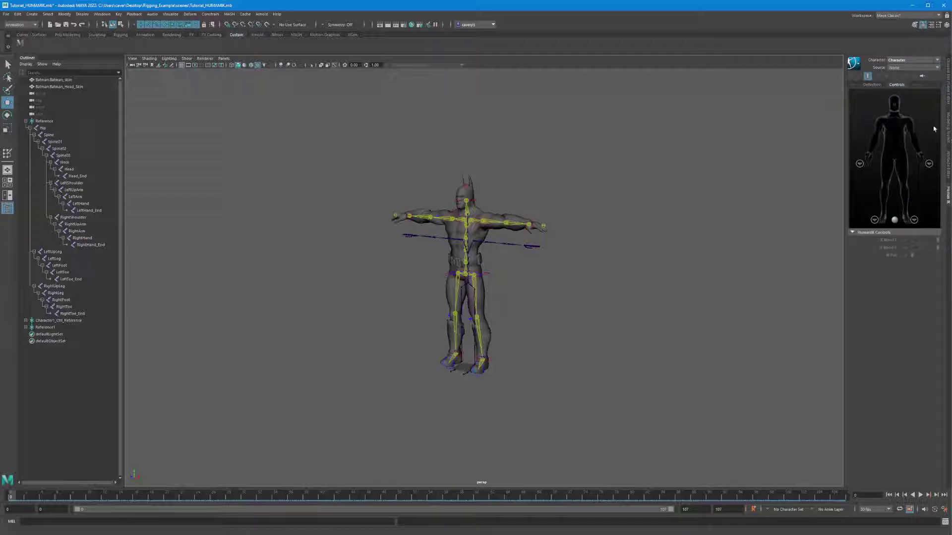
pyautogui.click(936, 67)
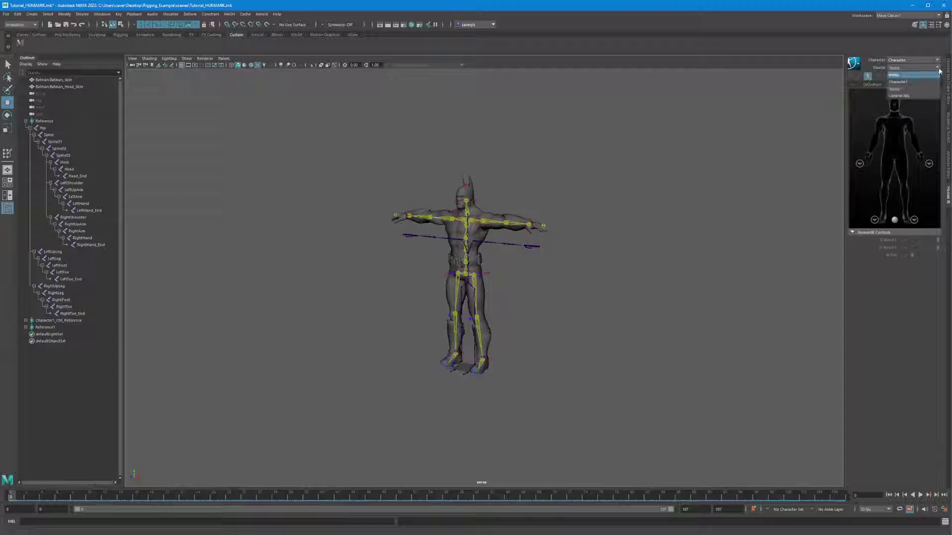
pyautogui.click(906, 82)
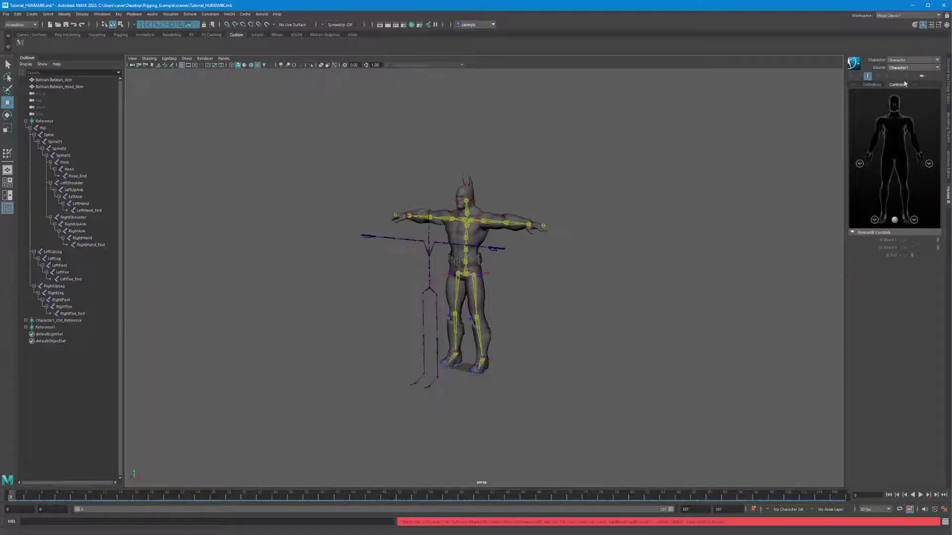
# Change the HumanIK source of the imported skeleton's Character definition to Stance
pyautogui.moveTo(605, 215)
pyautogui.keyDown('alt'); pyautogui.mouseDown()
pyautogui.moveTo(578, 238)
pyautogui.moveTo(613, 226)
pyautogui.mouseUp(); pyautogui.keyUp('alt')
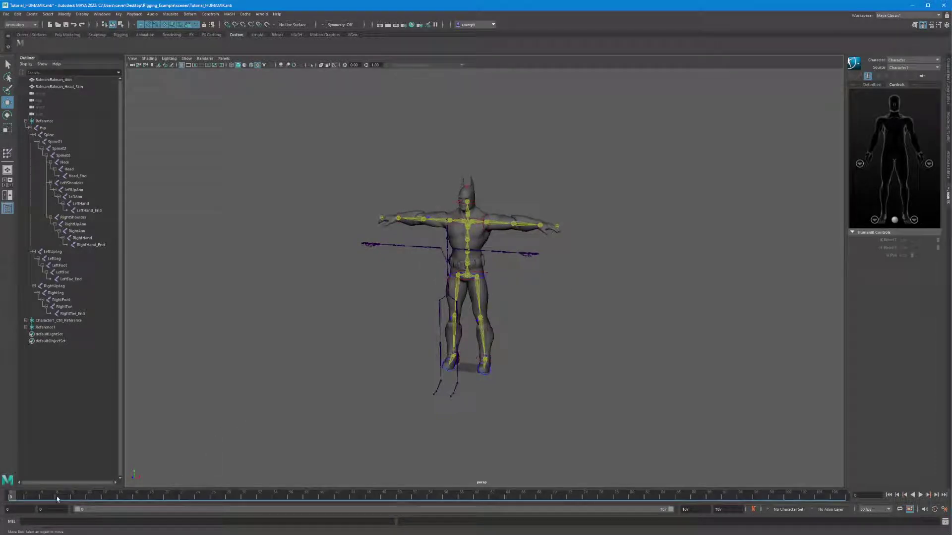
pyautogui.click(441, 304)
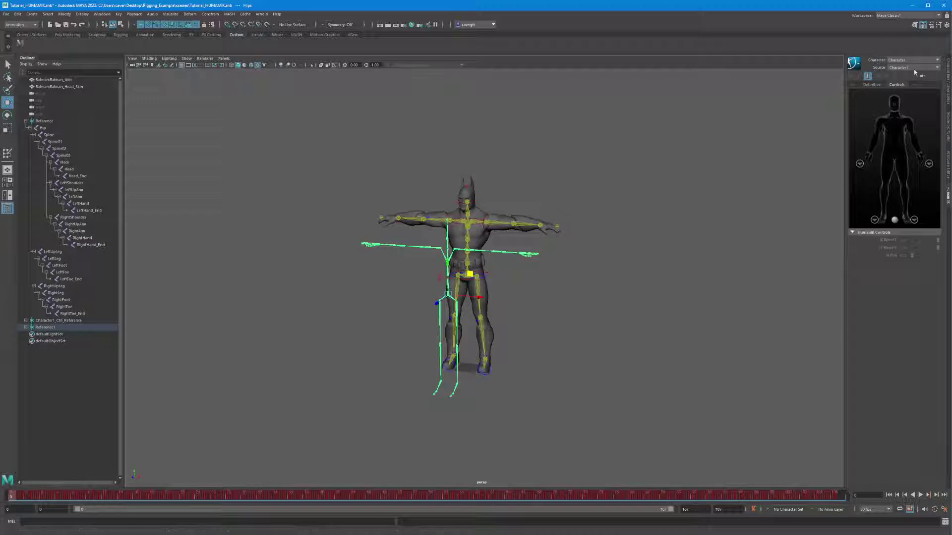
pyautogui.click(935, 68)
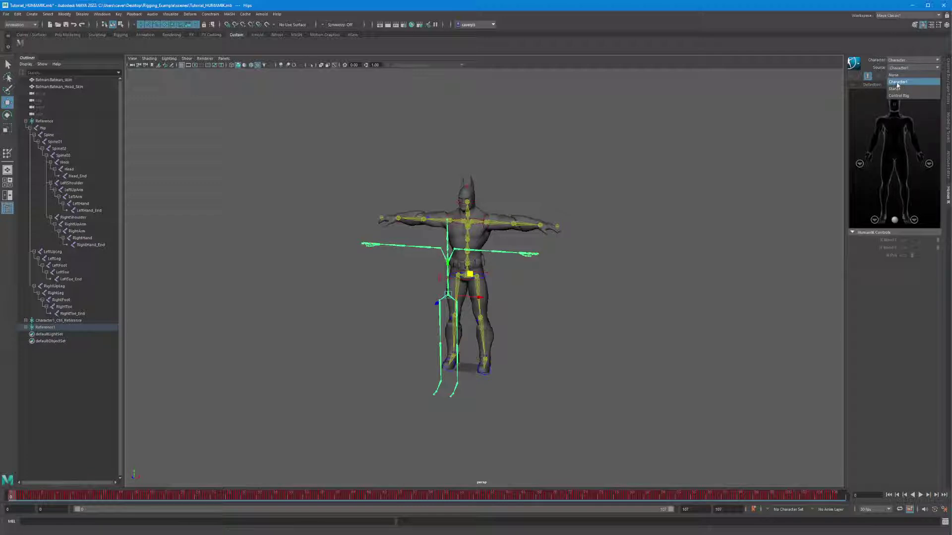
pyautogui.click(913, 61)
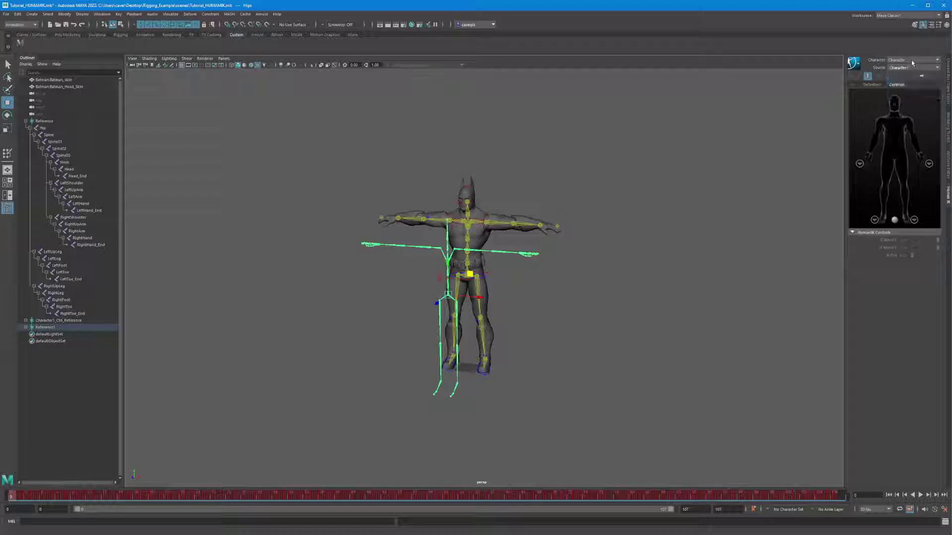
pyautogui.click(913, 68)
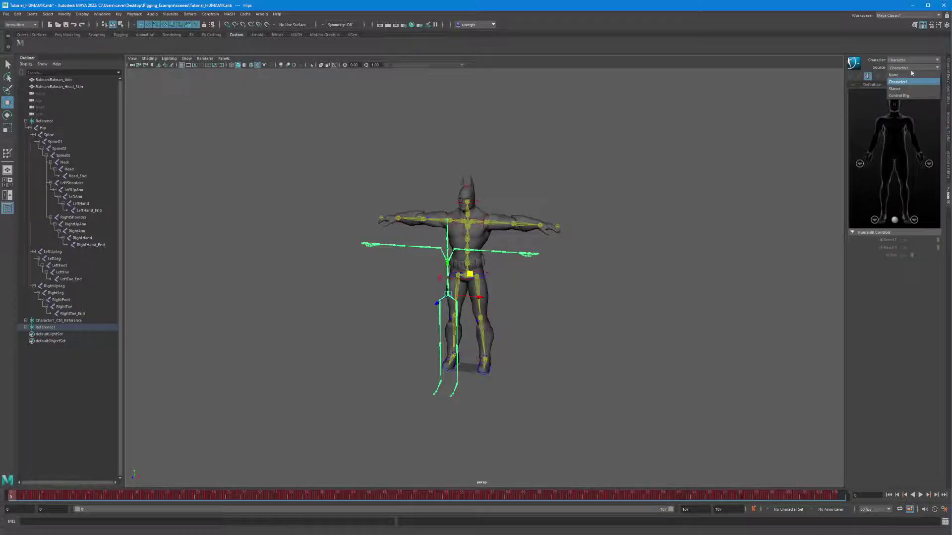
pyautogui.click(899, 95)
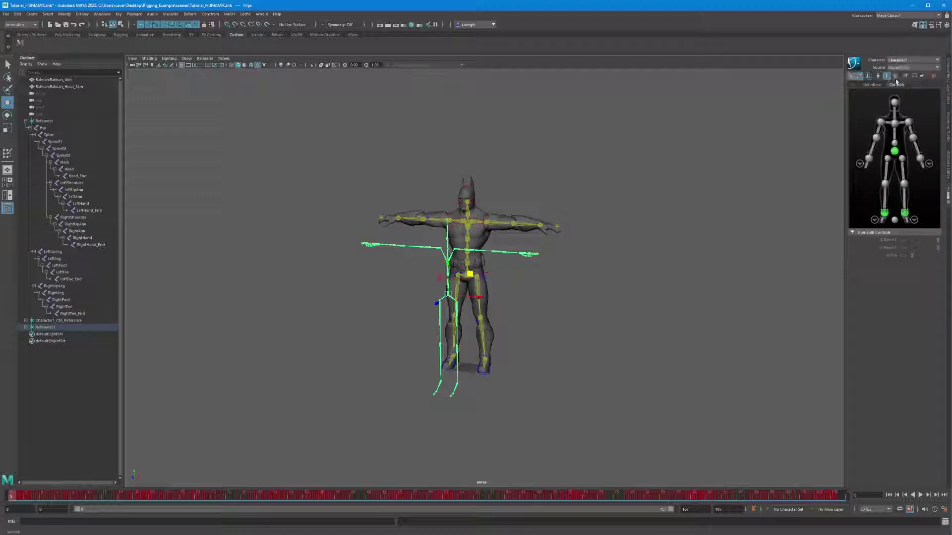
# Check which skeleton each HumanIK character controls by selecting Character1's chest effector and Character's reference
pyautogui.click(894, 123)
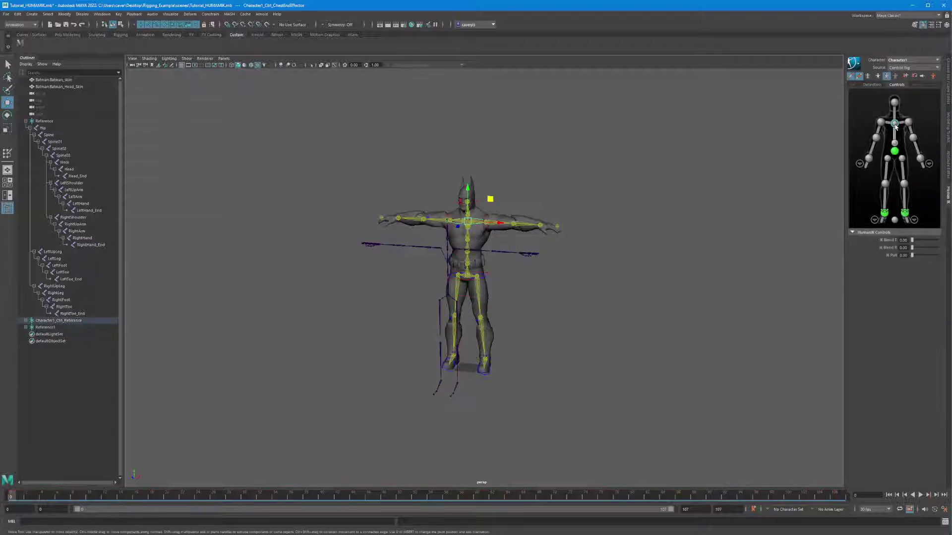
pyautogui.click(909, 61)
pyautogui.click(895, 75)
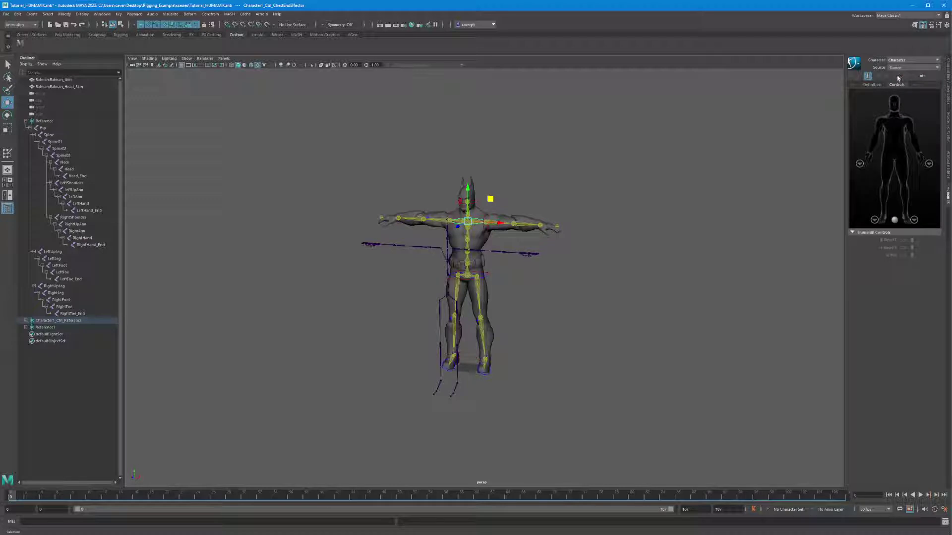
pyautogui.click(895, 221)
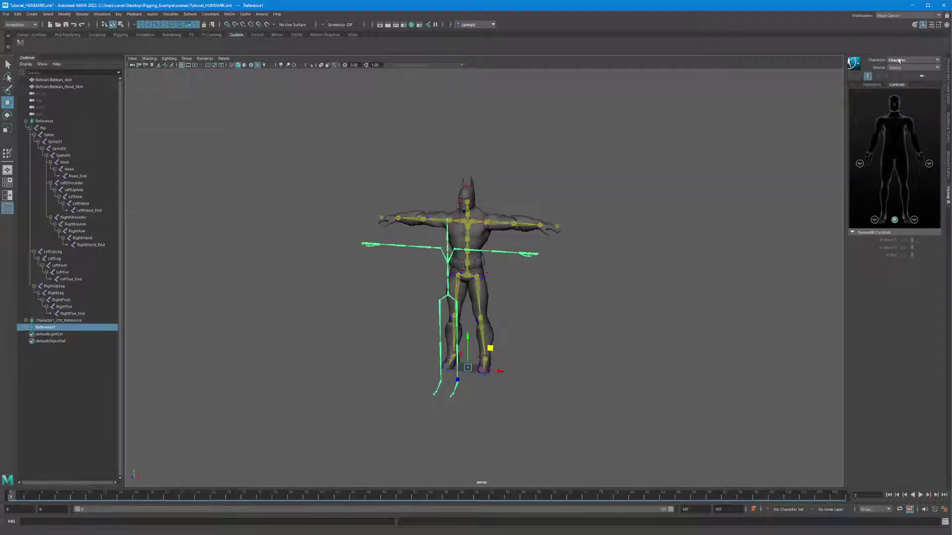
# Make Character1, the Batman rig, the active HumanIK character
pyautogui.click(937, 61)
pyautogui.click(893, 83)
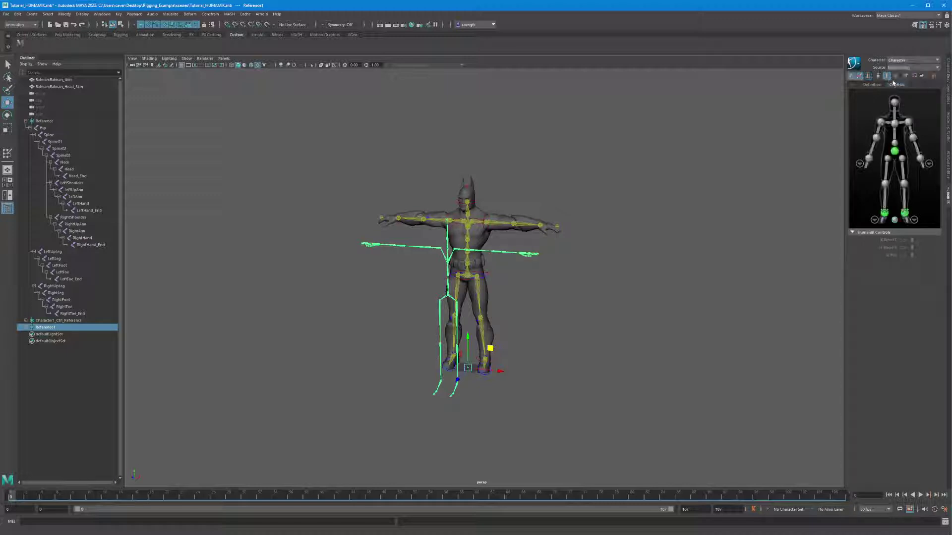
pyautogui.click(853, 62)
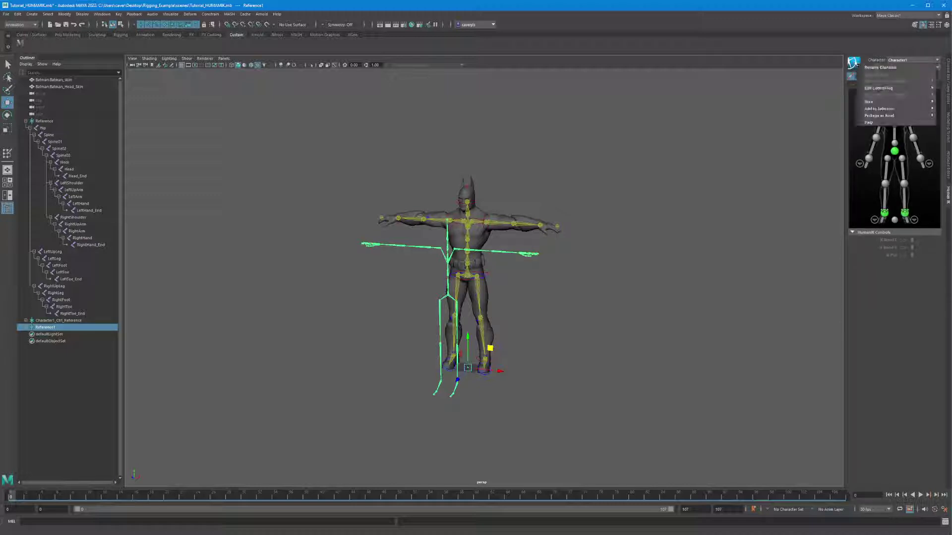
pyautogui.click(909, 51)
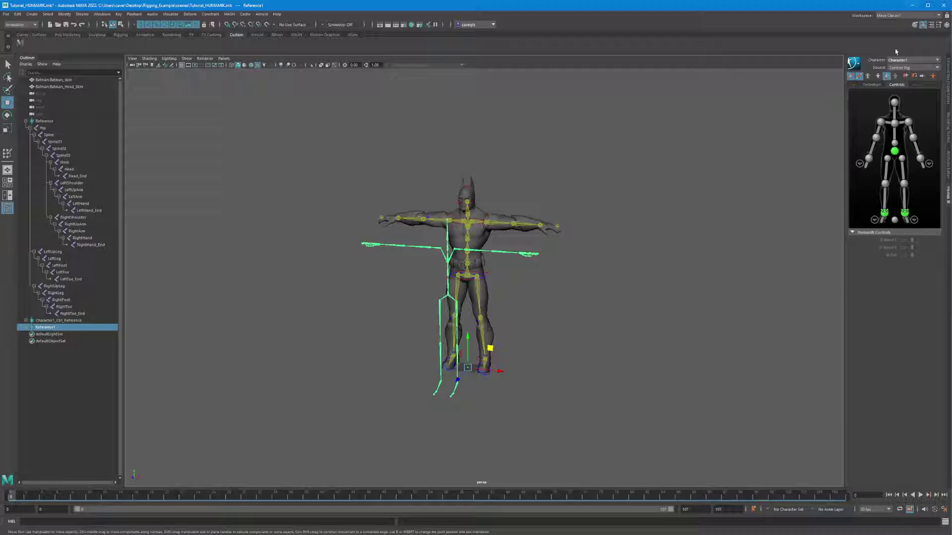
pyautogui.click(922, 60)
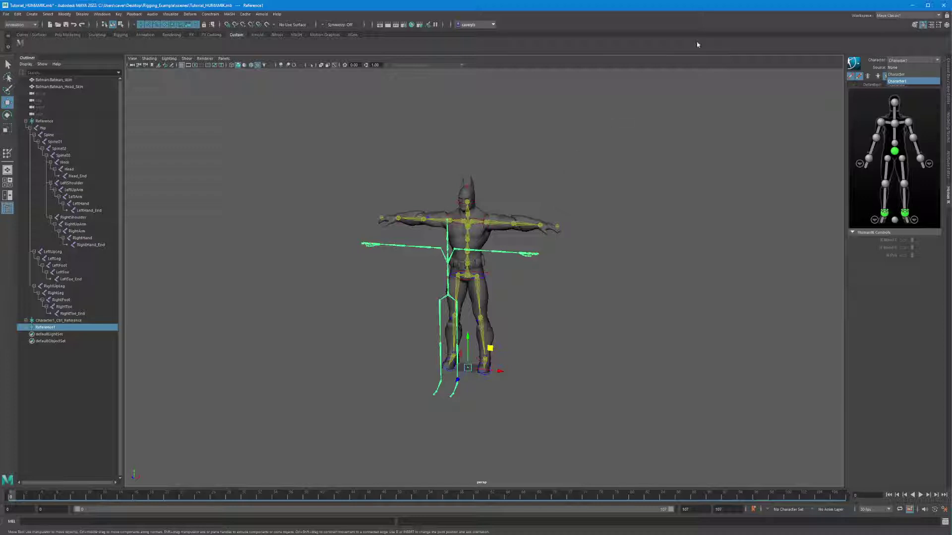
pyautogui.click(902, 82)
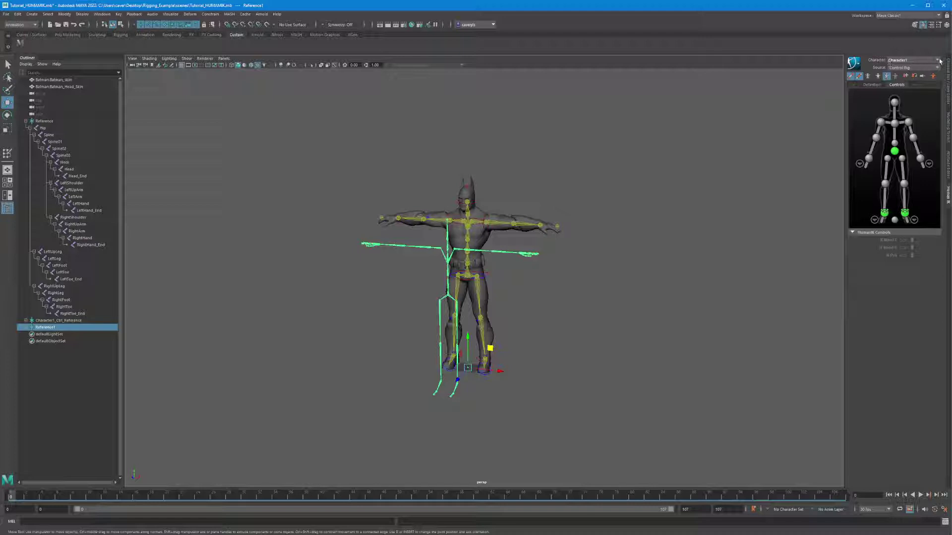
# Rename the active HumanIK character Character1 to Batman1
pyautogui.click(853, 63)
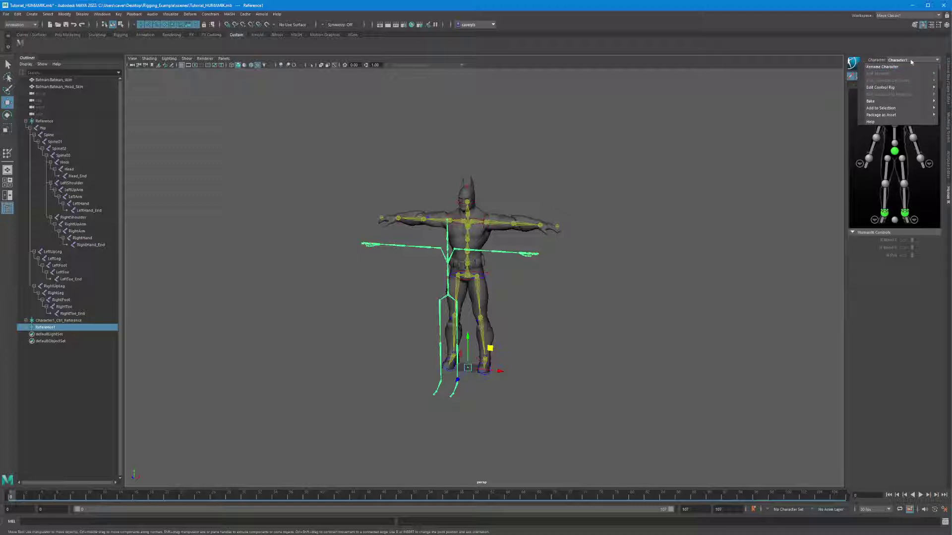
pyautogui.click(886, 67)
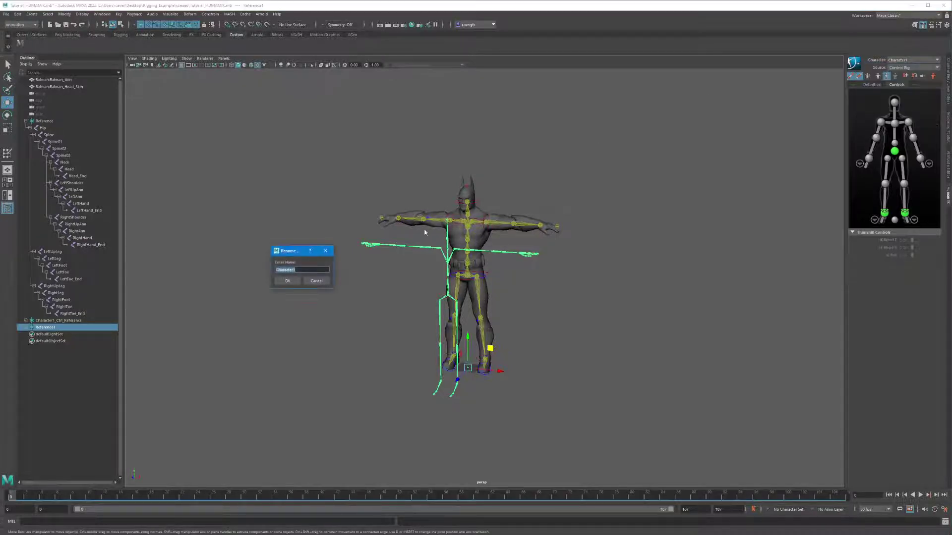
pyautogui.write('Catman')
pyautogui.click(288, 282)
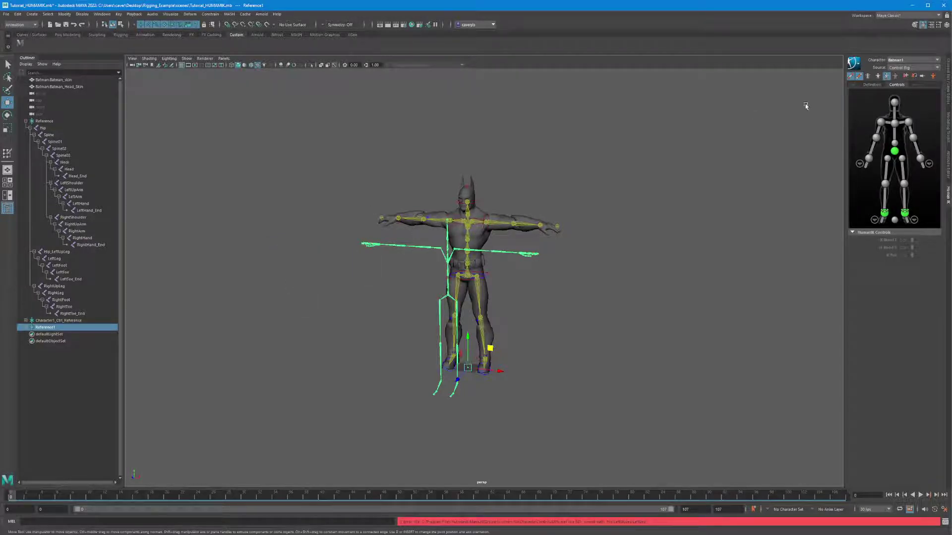
# Check the Batman rig's Reference joint against the Character definition by making Character active and selecting its reference
pyautogui.click(902, 68)
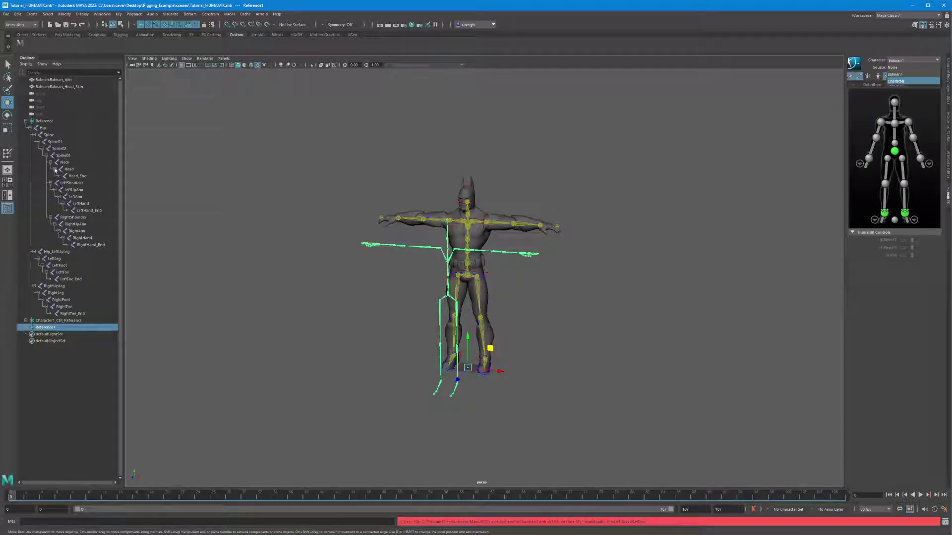
pyautogui.click(46, 121)
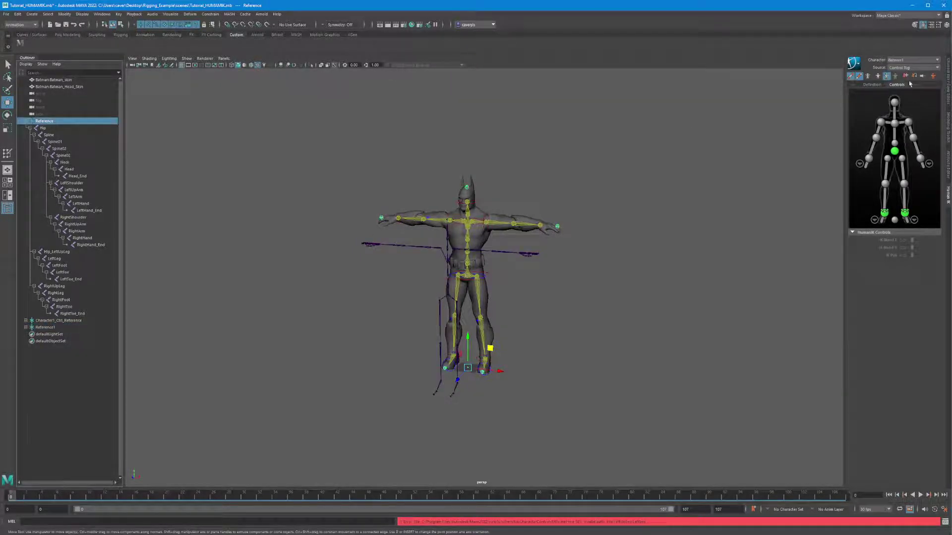
pyautogui.click(904, 61)
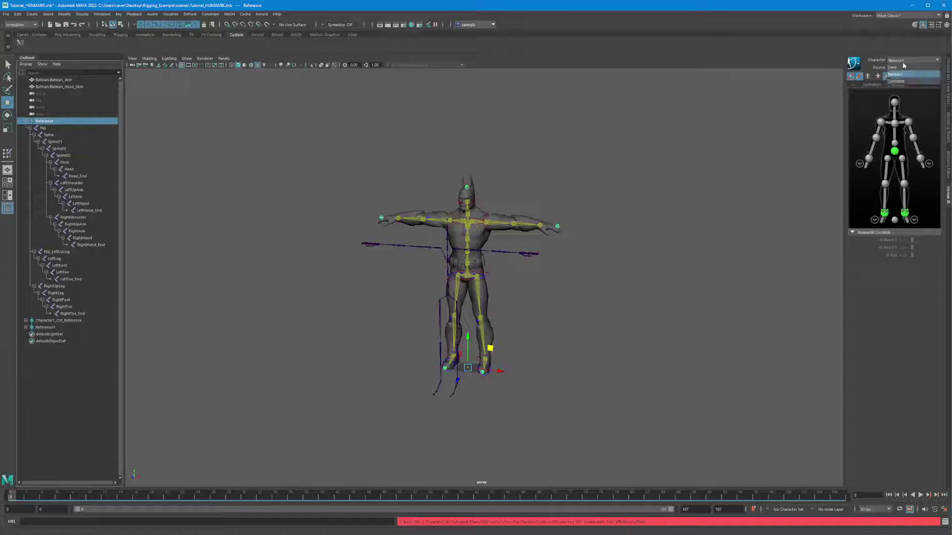
pyautogui.click(896, 82)
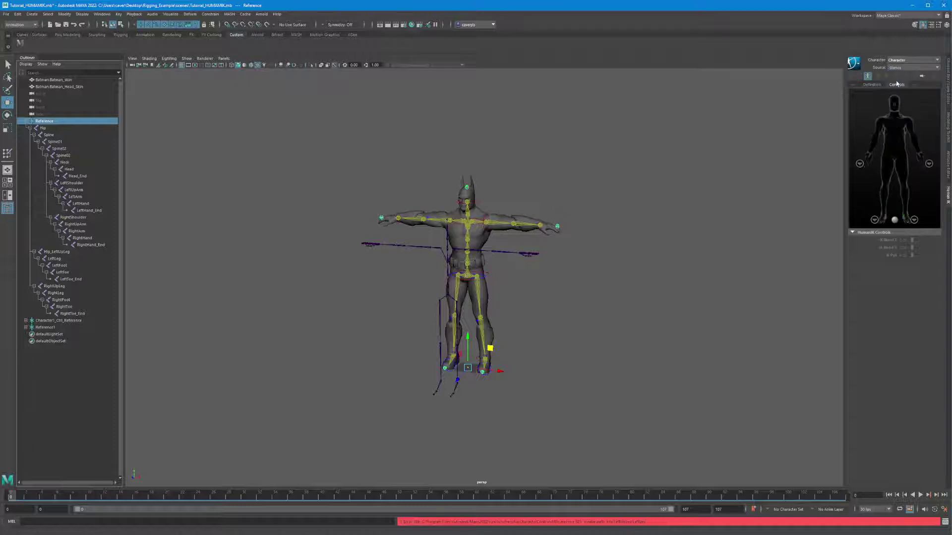
pyautogui.click(895, 221)
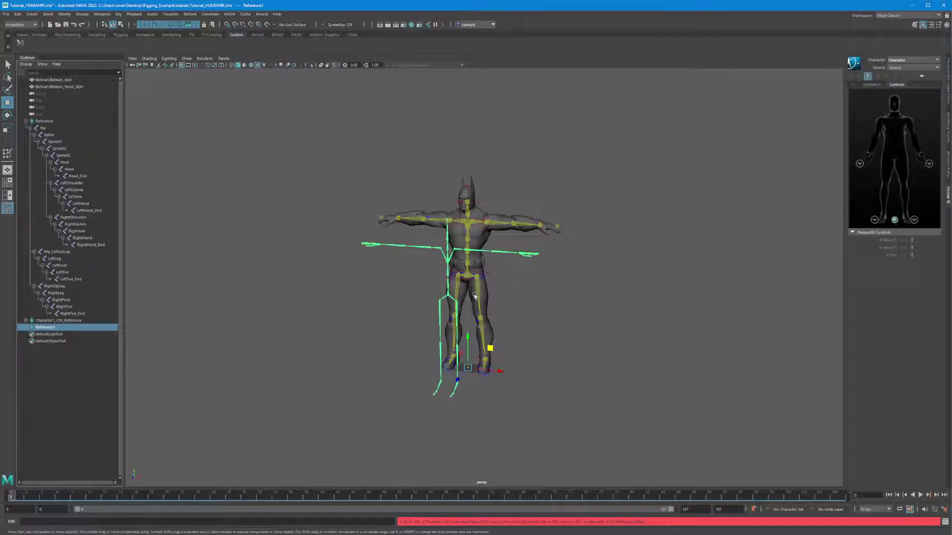
pyautogui.keyDown('alt'); pyautogui.moveTo(507, 342); pyautogui.dragTo(607, 341); pyautogui.keyUp('alt')
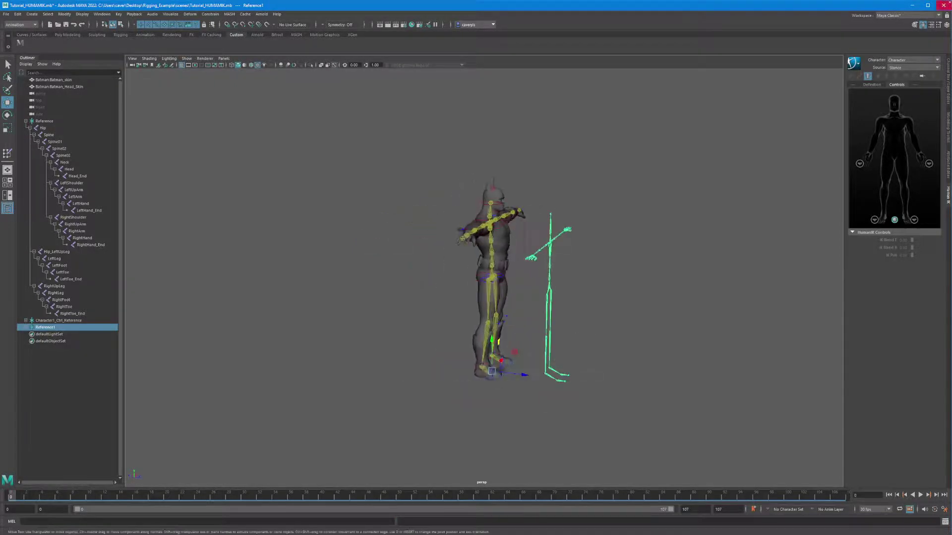
# Rename the imported skeleton's HumanIK character, Character, to Flip_Animation
pyautogui.click(855, 65)
pyautogui.click(875, 70)
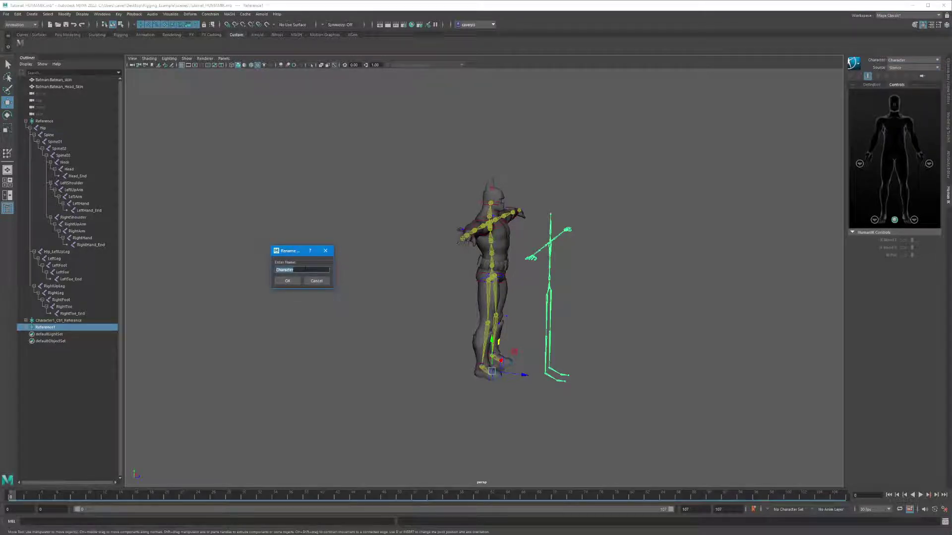
pyautogui.write('Fin')
pyautogui.write('_')
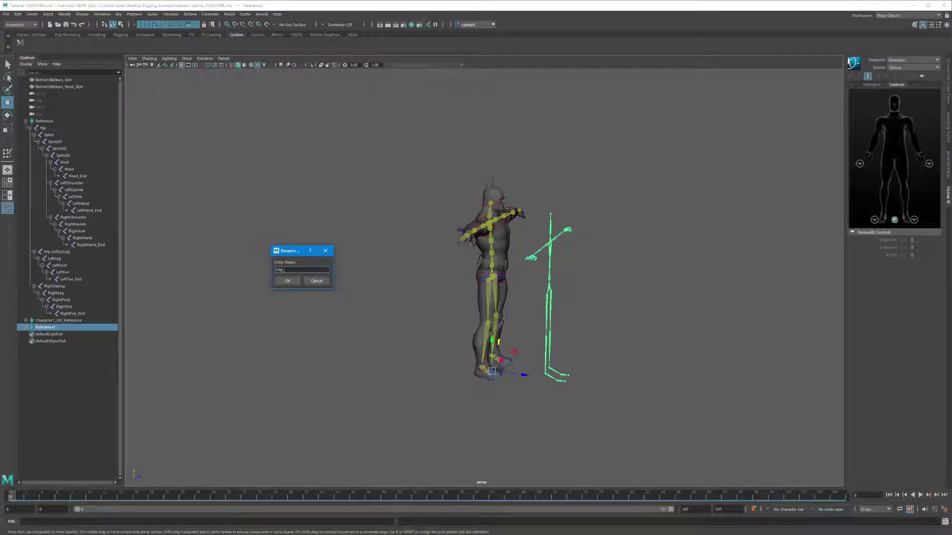
pyautogui.write('Animal')
pyautogui.click(288, 281)
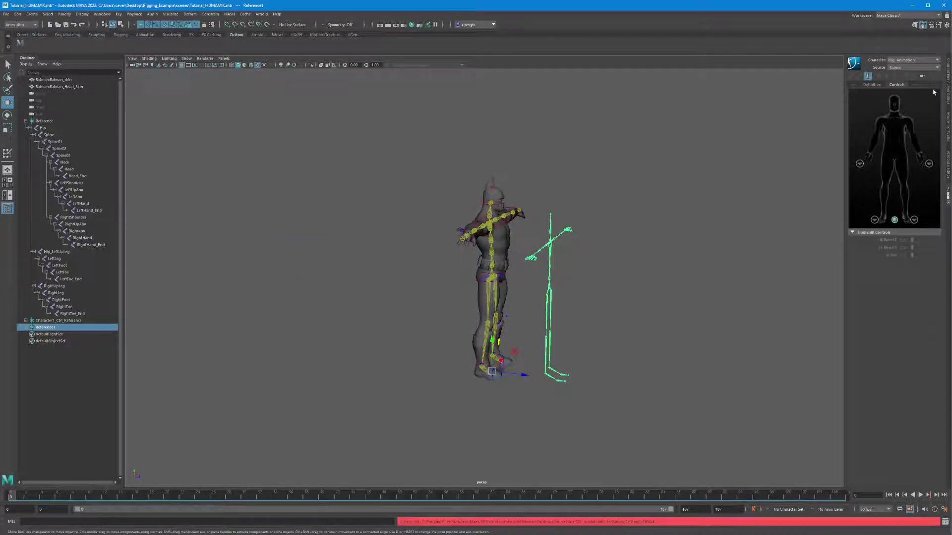
# Switch the active HumanIK character between Batman1 and Flip_Animation, ending with Batman1 active
pyautogui.click(924, 61)
pyautogui.click(895, 78)
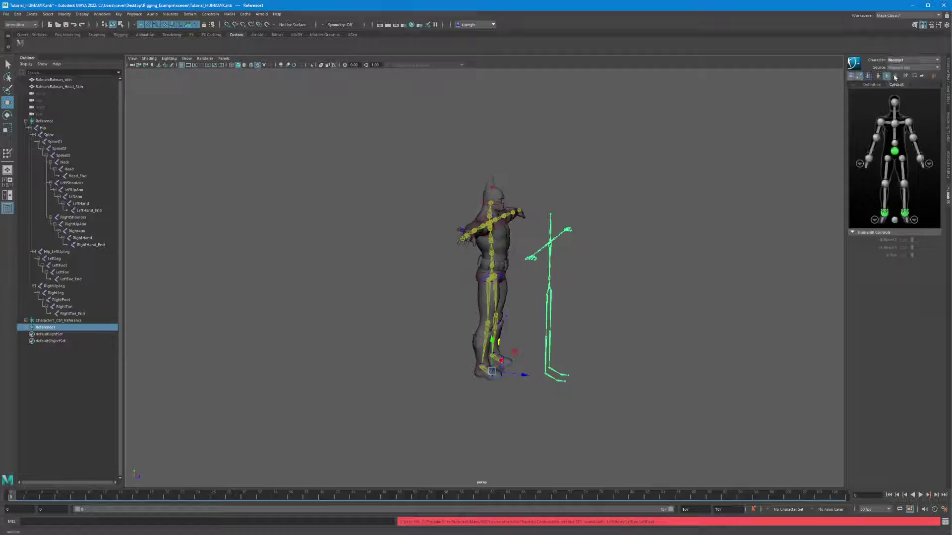
pyautogui.click(922, 60)
pyautogui.click(914, 81)
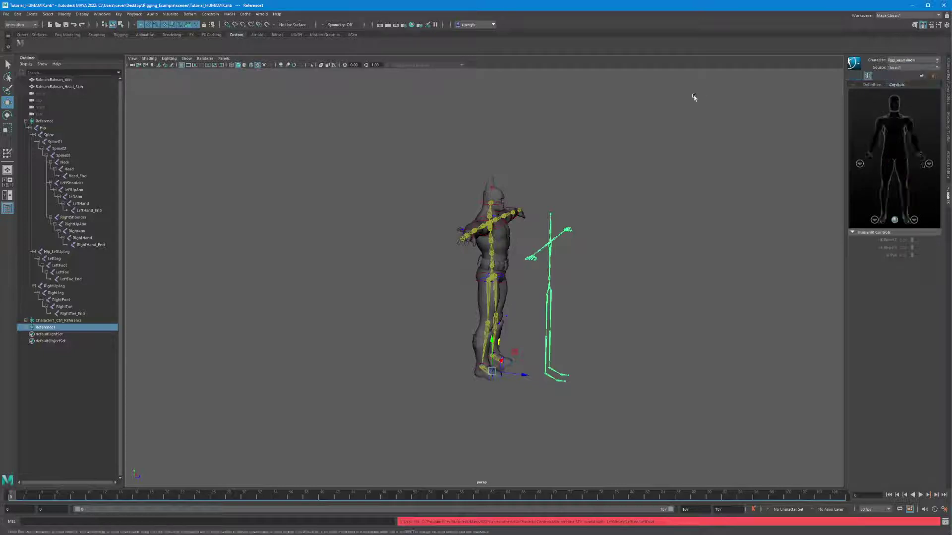
pyautogui.click(938, 61)
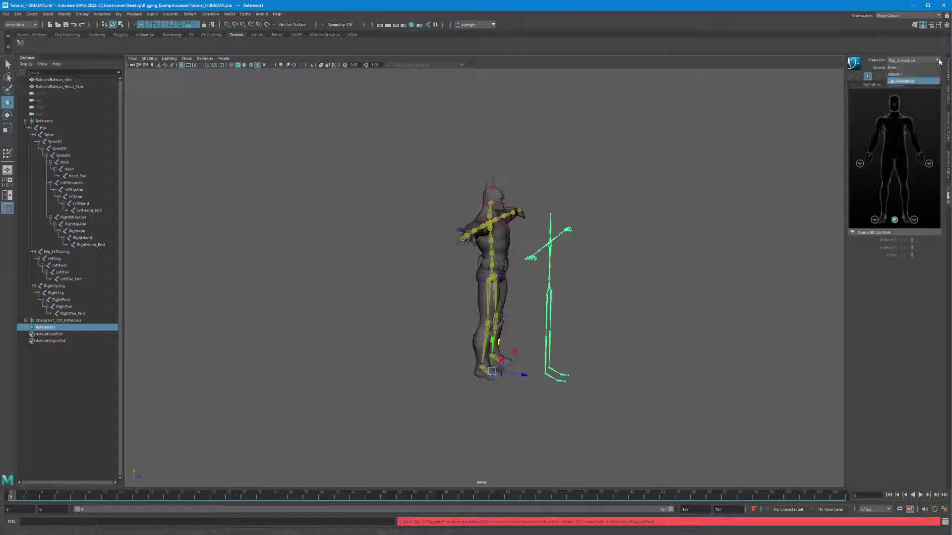
pyautogui.click(898, 74)
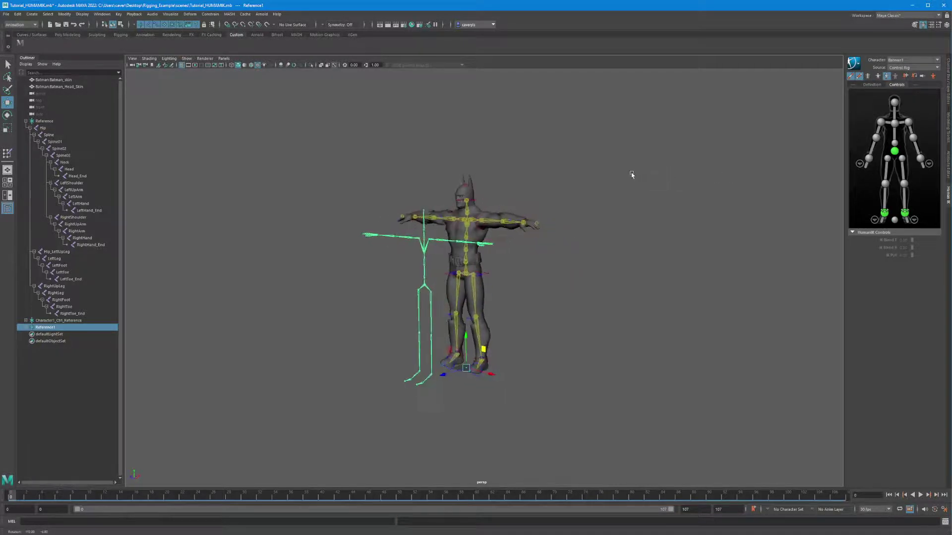
# Compare the Batman rig with the imported skeleton from several angles, keeping Batman1 as the active HumanIK character
pyautogui.keyDown('alt'); pyautogui.moveTo(631, 173); pyautogui.dragTo(626, 173); pyautogui.keyUp('alt')
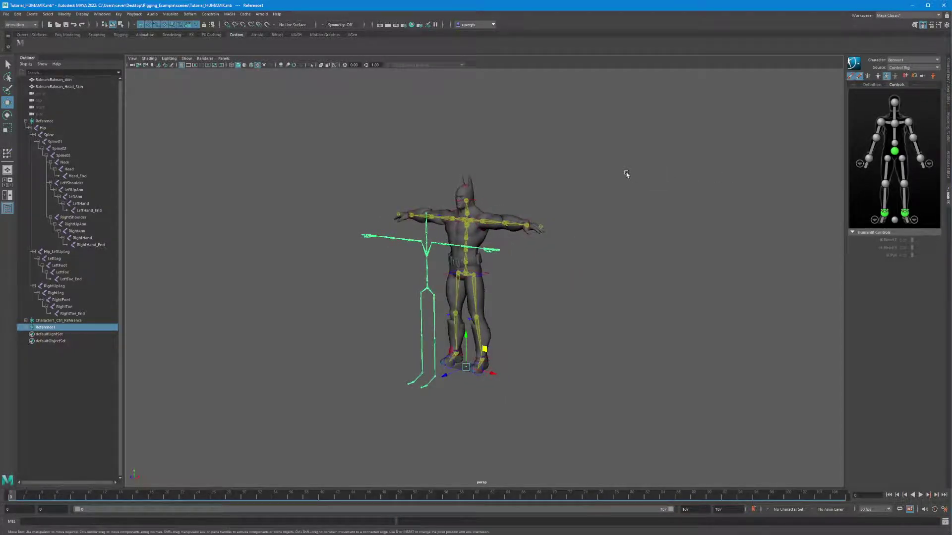
pyautogui.keyDown('alt'); pyautogui.moveTo(508, 239); pyautogui.dragTo(561, 289); pyautogui.keyUp('alt')
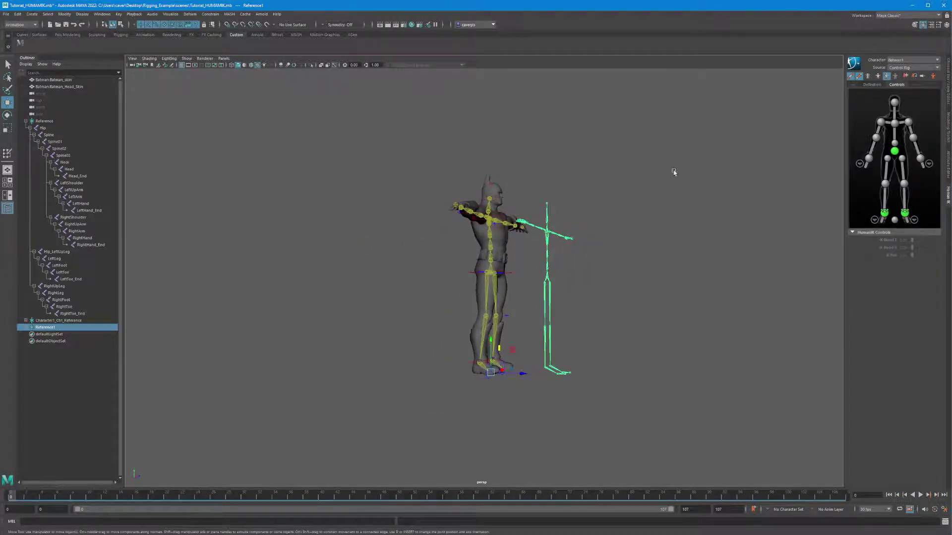
pyautogui.keyDown('alt'); pyautogui.moveTo(673, 172); pyautogui.dragTo(648, 193); pyautogui.keyUp('alt')
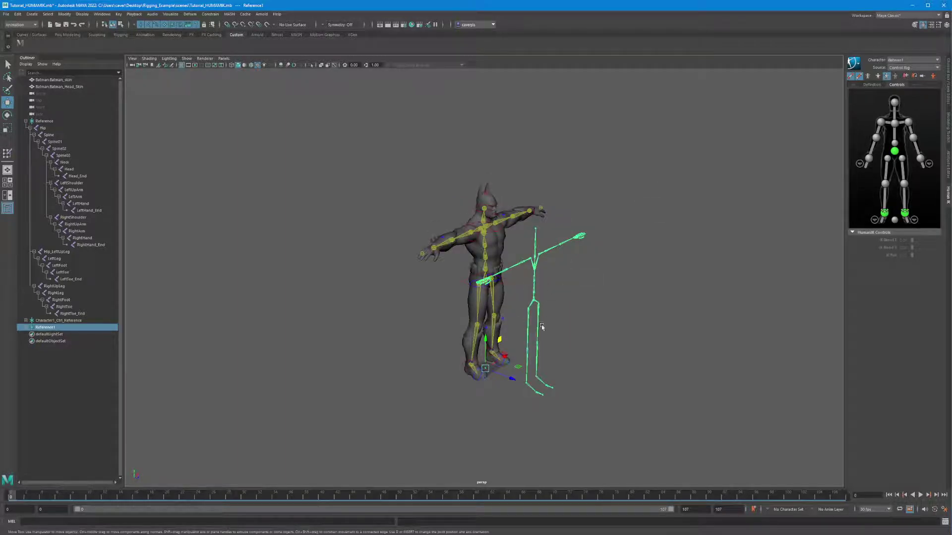
pyautogui.keyDown('alt'); pyautogui.moveTo(528, 316); pyautogui.dragTo(526, 270); pyautogui.keyUp('alt')
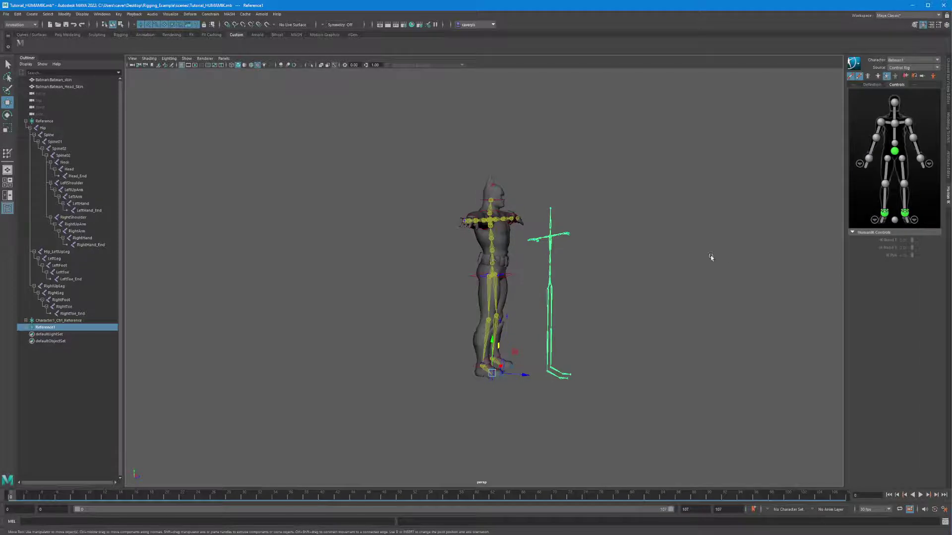
pyautogui.keyDown('alt'); pyautogui.moveTo(711, 257); pyautogui.dragTo(646, 264); pyautogui.keyUp('alt')
pyautogui.click(895, 61)
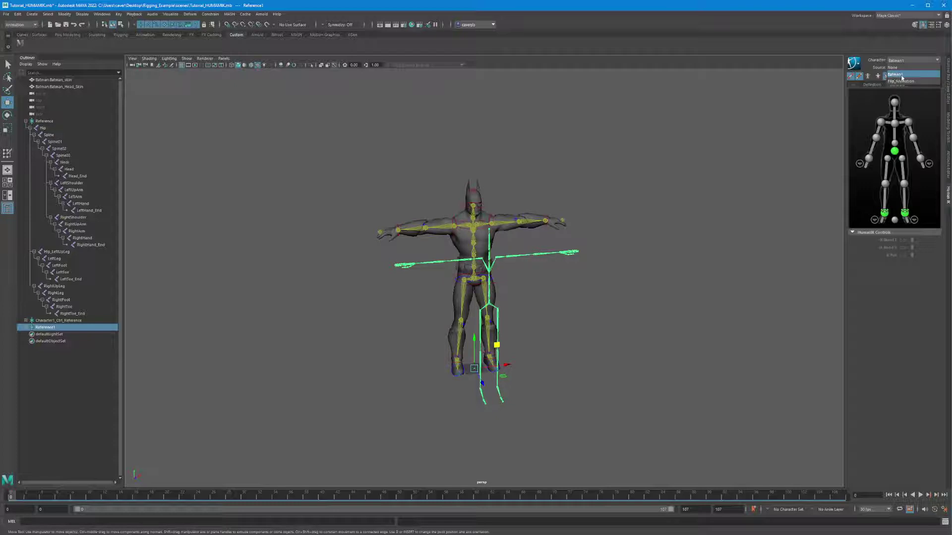
pyautogui.click(895, 75)
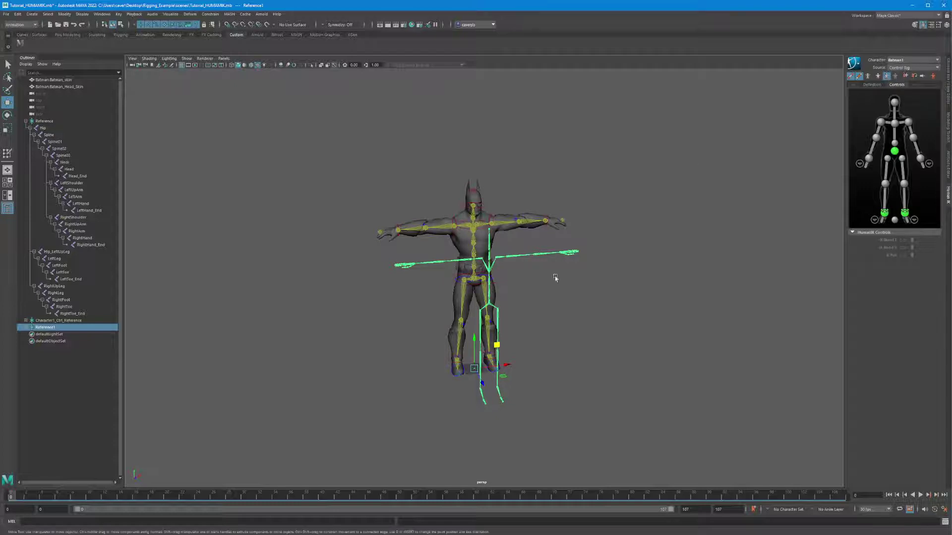
# Try moving Batman's left wrist effector in the control rig and undo the move
pyautogui.click(547, 217)
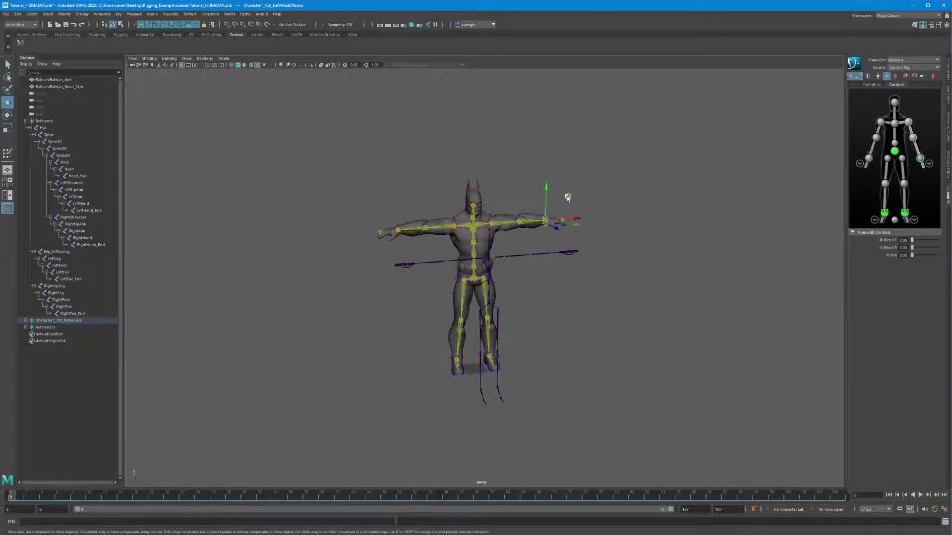
pyautogui.moveTo(568, 196); pyautogui.dragTo(703, 207)
pyautogui.hotkey('ctrl', 'z')
# Set the HumanIK source of Batman1 to Flip_Animation
pyautogui.click(936, 68)
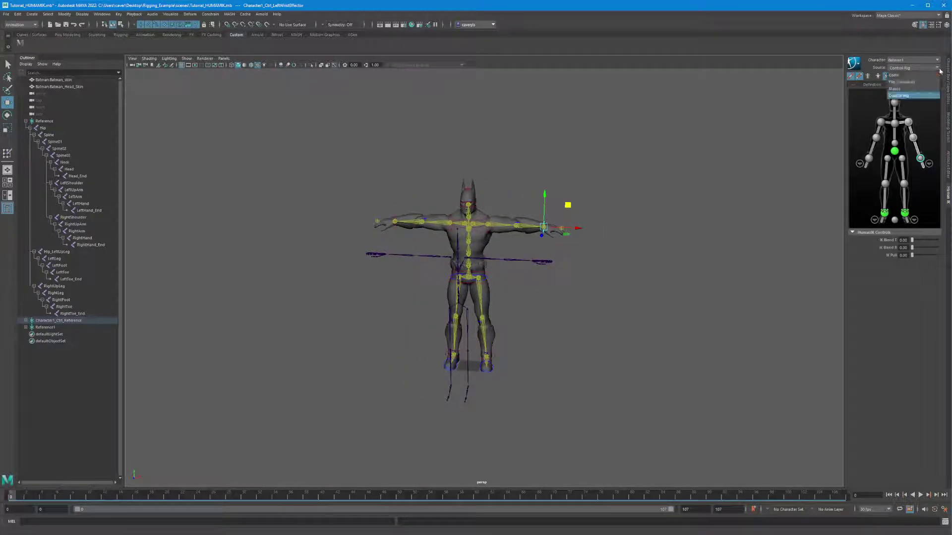
pyautogui.click(901, 83)
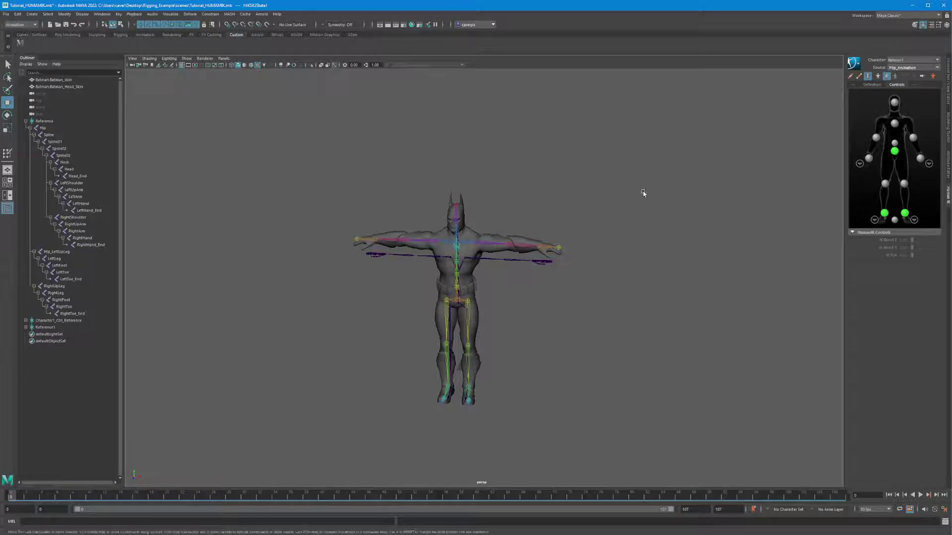
pyautogui.keyDown('alt'); pyautogui.moveTo(644, 194); pyautogui.dragTo(612, 192); pyautogui.keyUp('alt')
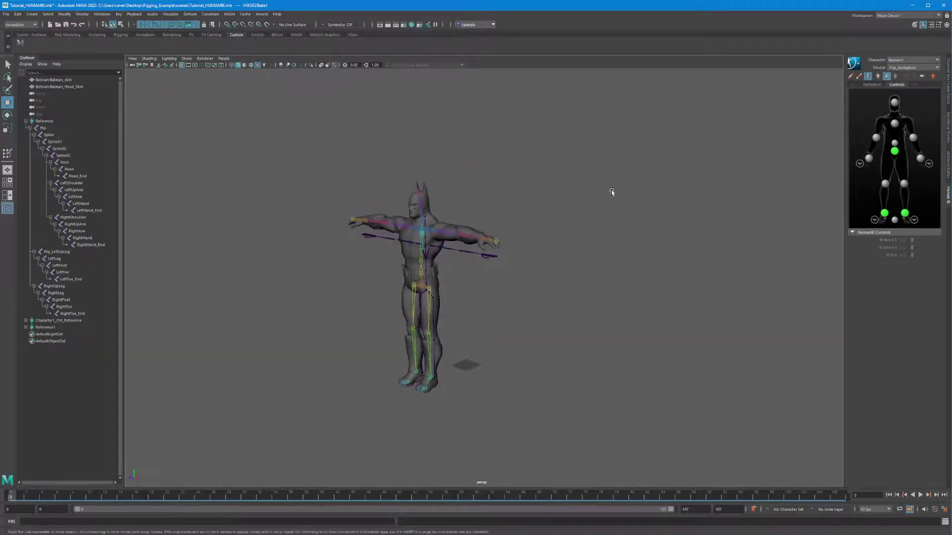
# Play back and scrub the flip motion on Batman, then return the timeline to frame 0
pyautogui.click(921, 496)
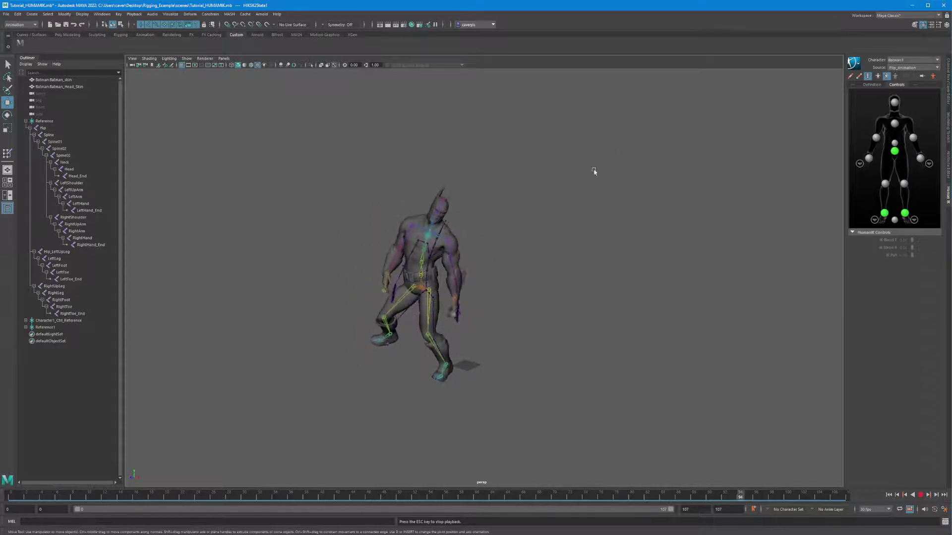
pyautogui.keyDown('alt'); pyautogui.moveTo(594, 171); pyautogui.dragTo(674, 179); pyautogui.keyUp('alt')
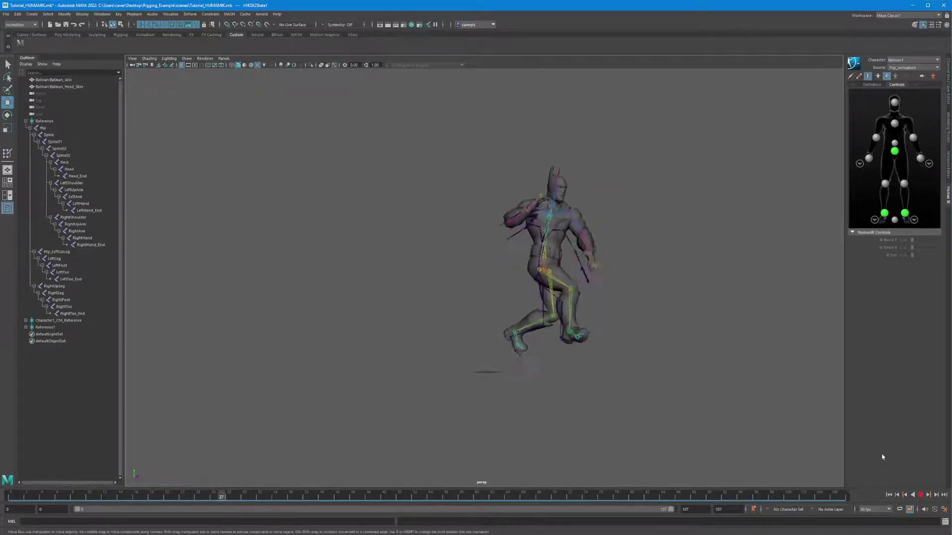
pyautogui.click(921, 495)
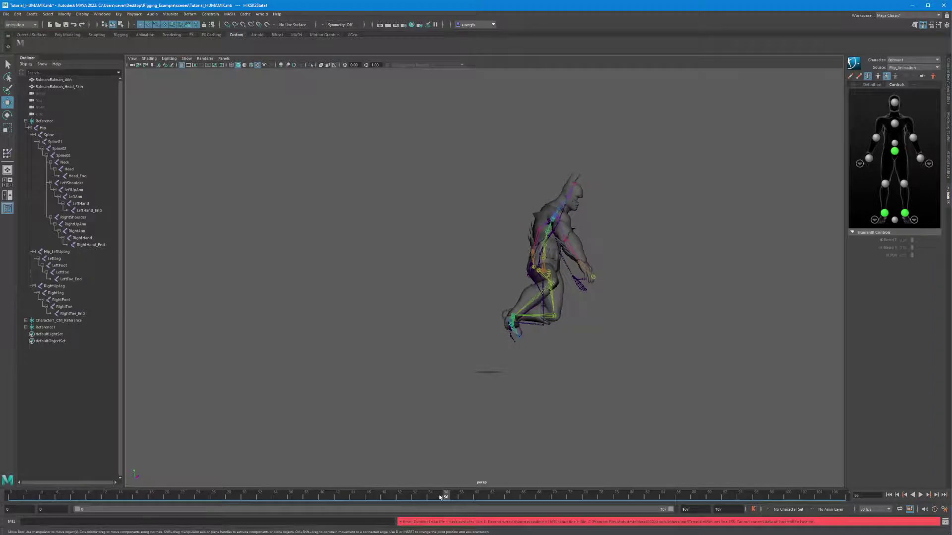
pyautogui.moveTo(440, 497); pyautogui.dragTo(428, 481)
pyautogui.moveTo(554, 488); pyautogui.dragTo(10, 496)
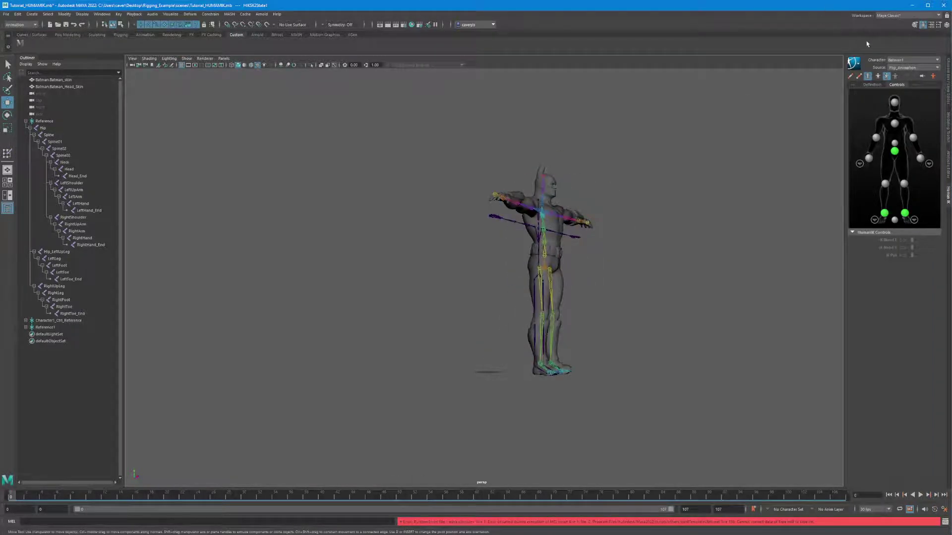
# Set the HumanIK source of Batman1 to None and play the animation briefly to compare Batman with the imported skeleton
pyautogui.click(902, 68)
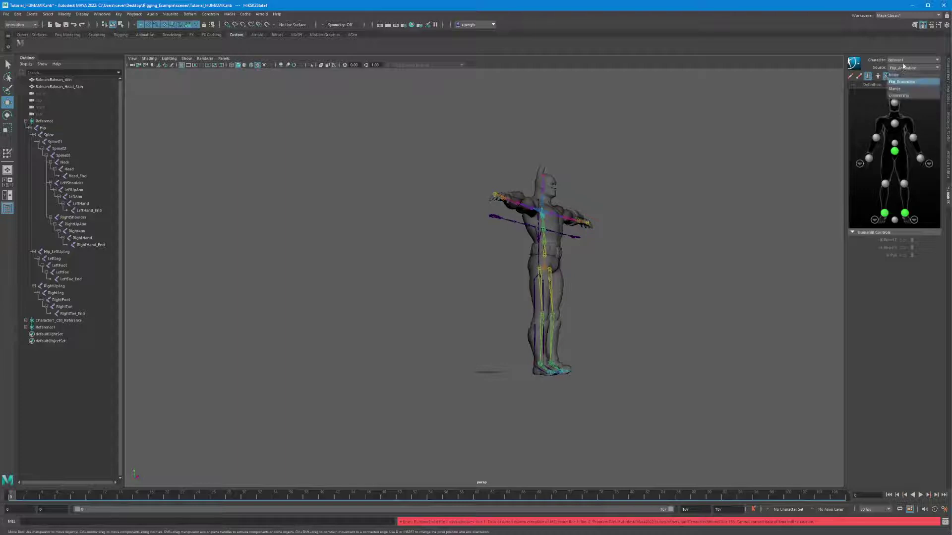
pyautogui.click(894, 75)
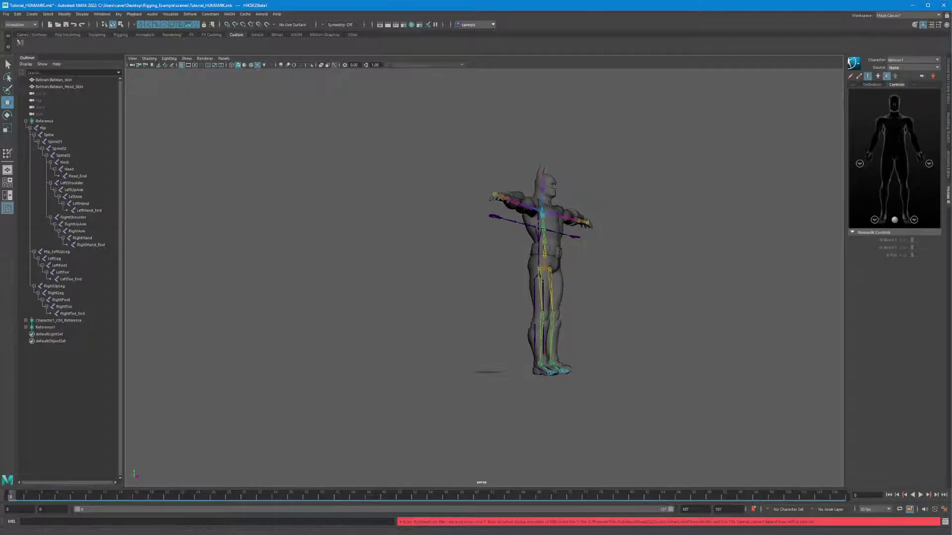
pyautogui.hotkey('alt', 'v')
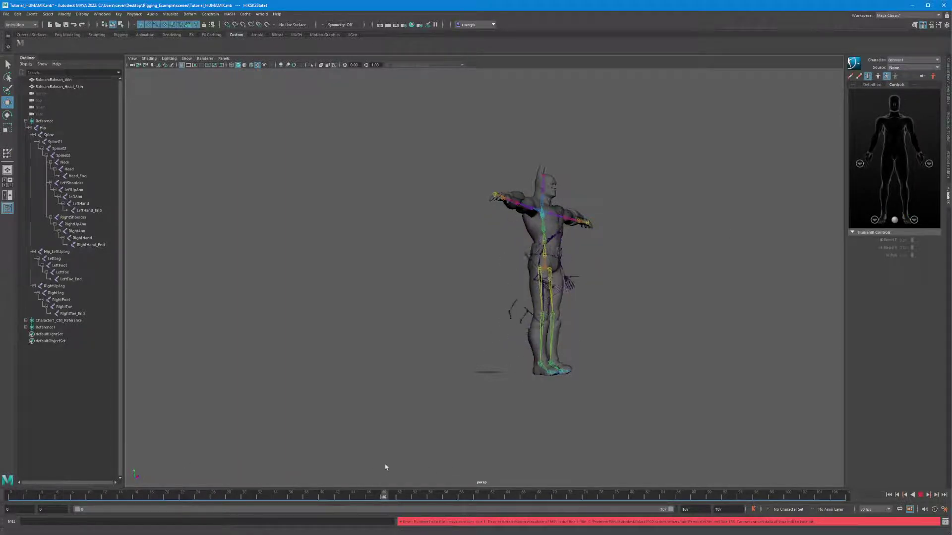
pyautogui.hotkey('alt', 'v')
# Make Flip_Animation the active HumanIK character
pyautogui.click(910, 63)
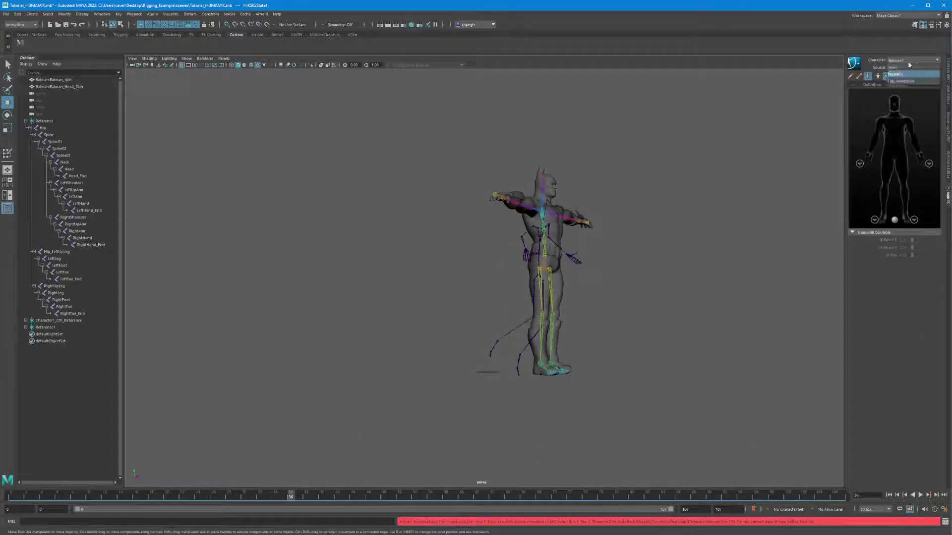
pyautogui.click(900, 81)
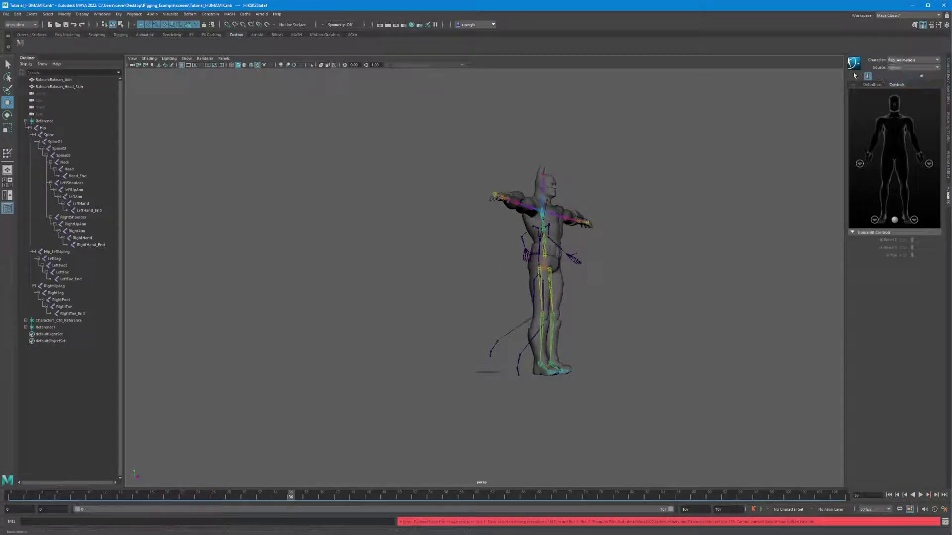
# Switch the HumanIK source of Flip_Animation to Stance, then set it back to None
pyautogui.click(923, 67)
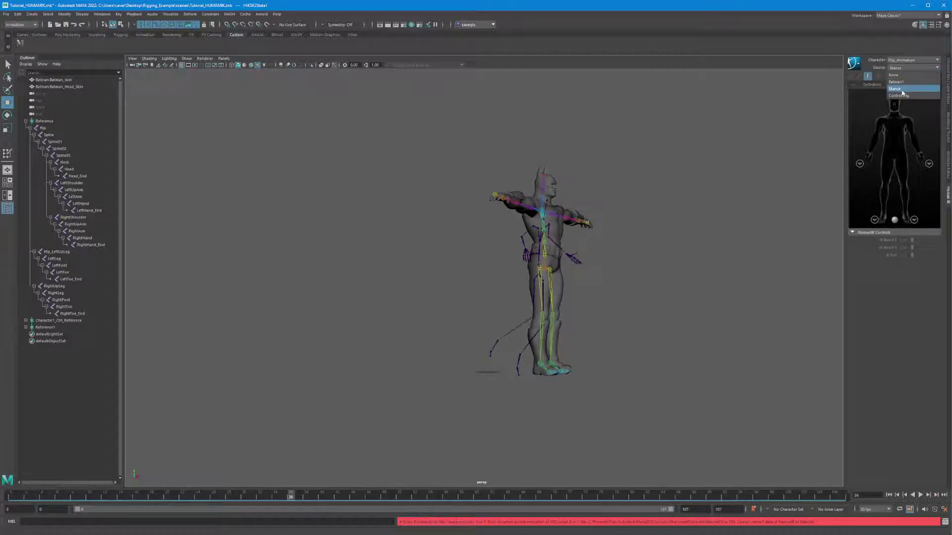
pyautogui.click(906, 54)
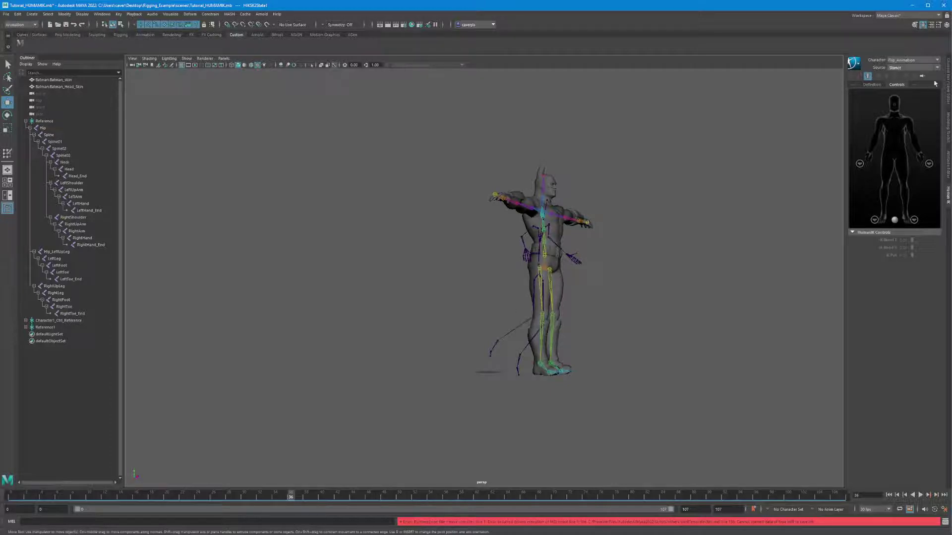
pyautogui.click(895, 68)
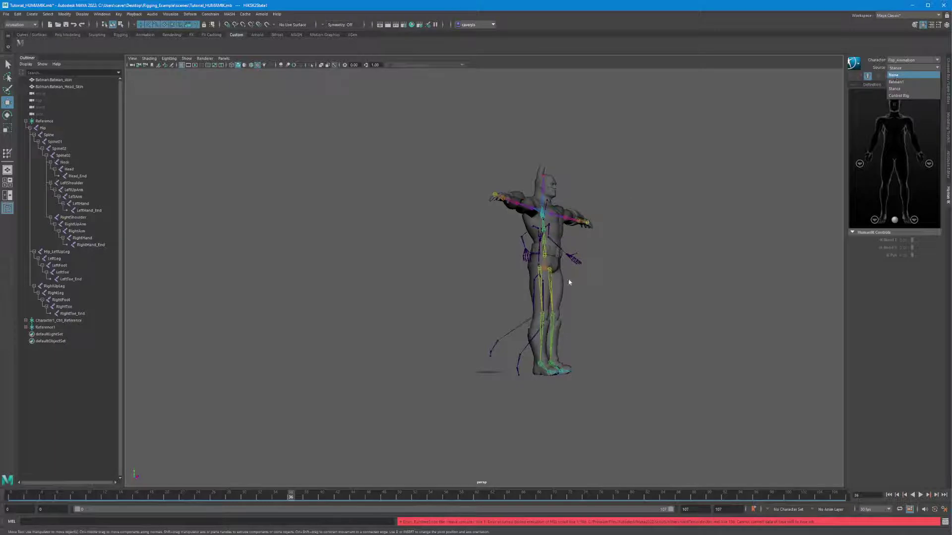
pyautogui.click(895, 89)
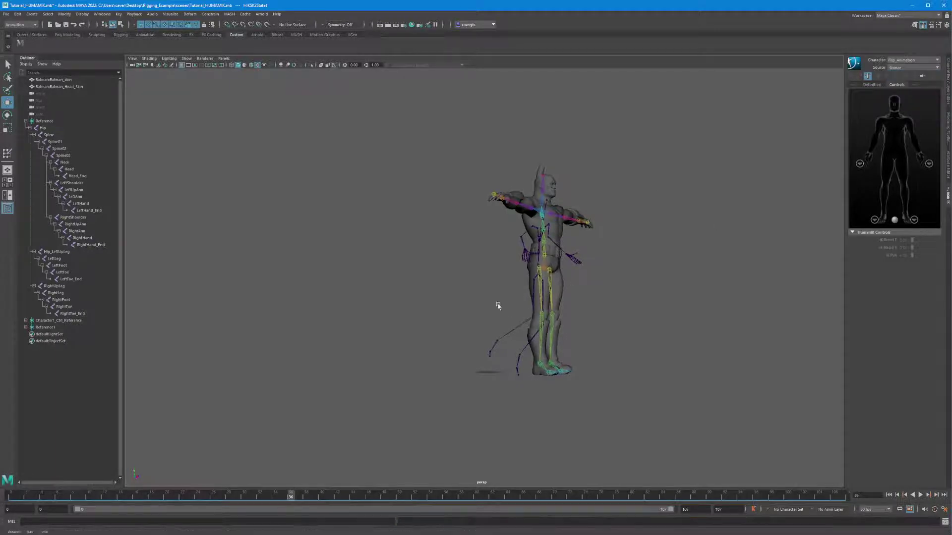
pyautogui.click(911, 68)
pyautogui.click(897, 75)
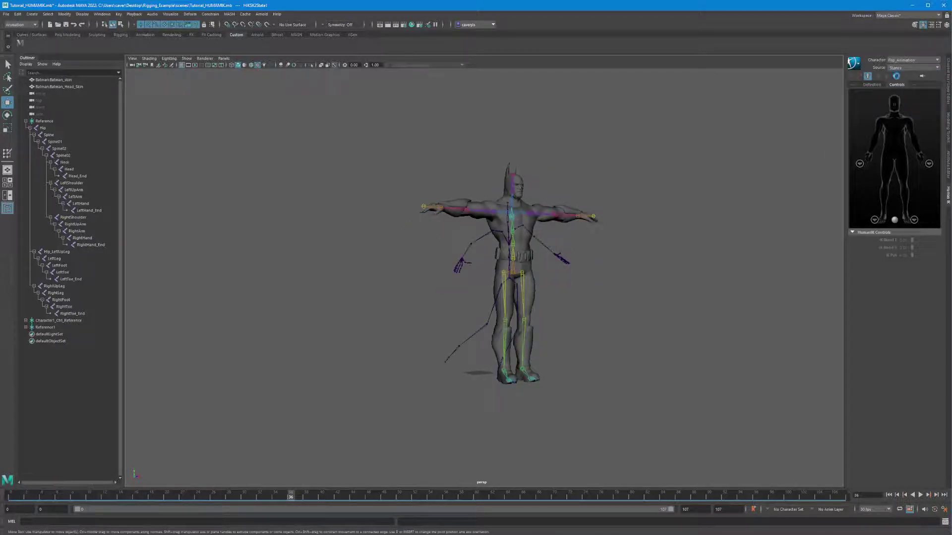
# With the timeline returned to frame 0, make Batman1 the active HumanIK character and set its source to Flip_Animation
pyautogui.keyDown('alt'); pyautogui.moveTo(627, 186); pyautogui.dragTo(440, 198); pyautogui.keyUp('alt')
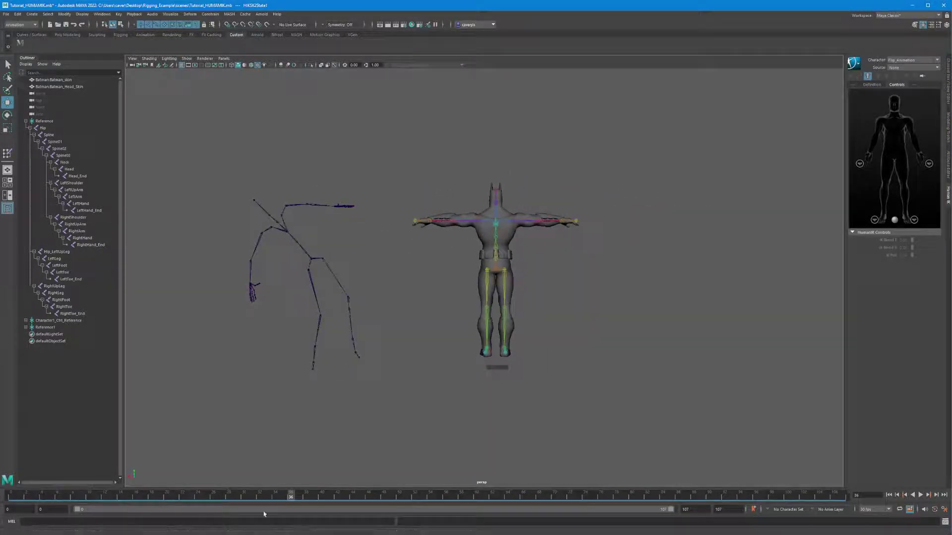
pyautogui.moveTo(291, 496)
pyautogui.mouseDown()
pyautogui.moveTo(163, 496)
pyautogui.moveTo(404, 496)
pyautogui.moveTo(563, 518)
pyautogui.moveTo(391, 508)
pyautogui.moveTo(212, 476)
pyautogui.moveTo(221, 473)
pyautogui.moveTo(26, 500)
pyautogui.moveTo(555, 534)
pyautogui.moveTo(10, 525)
pyautogui.mouseUp()
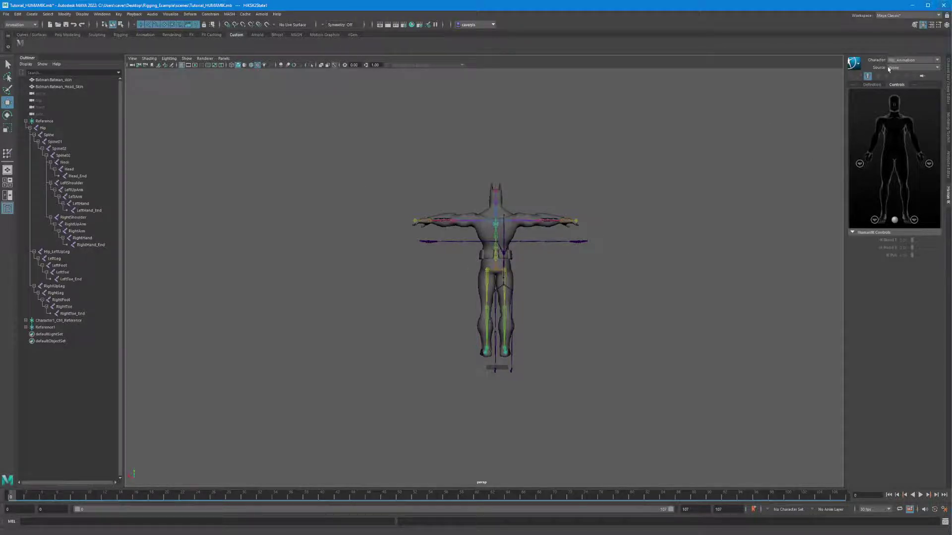
pyautogui.click(890, 68)
pyautogui.click(896, 70)
pyautogui.click(901, 61)
pyautogui.click(900, 74)
pyautogui.click(899, 68)
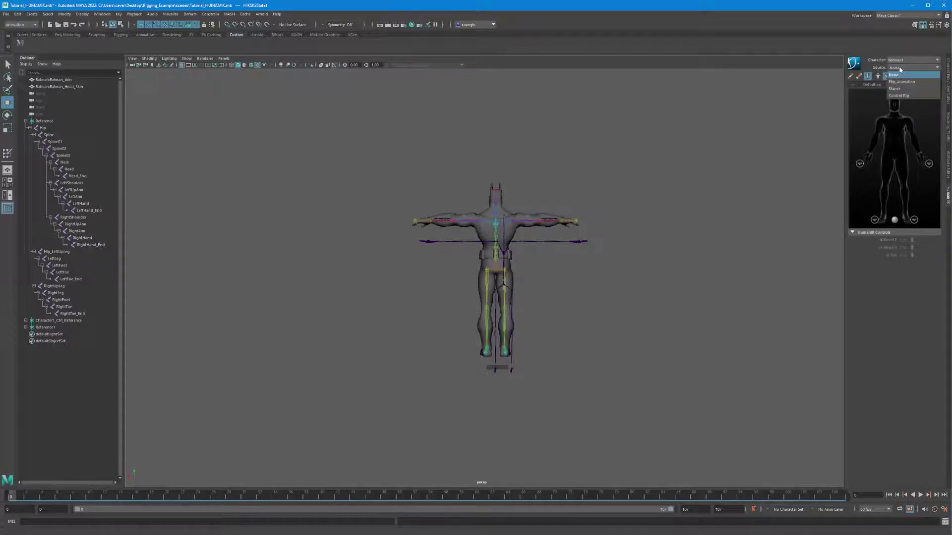
pyautogui.click(901, 82)
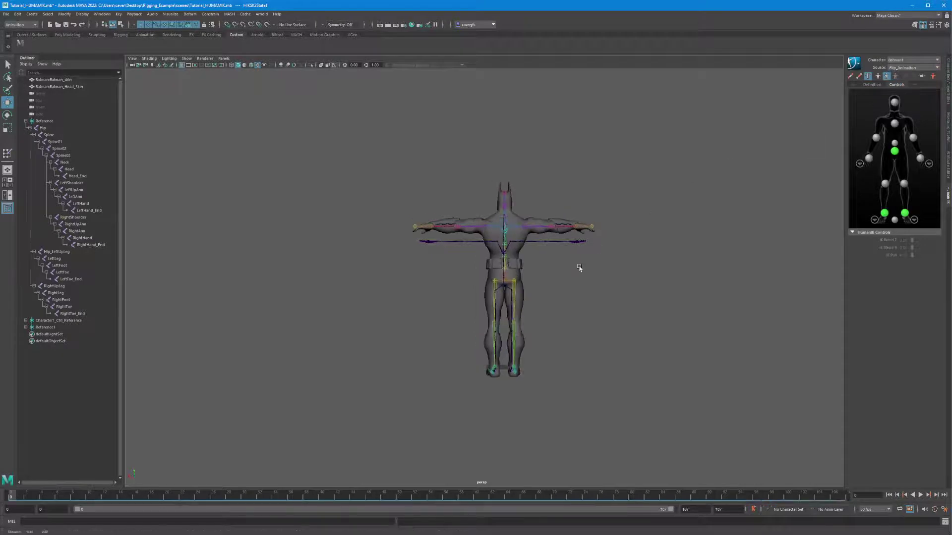
# Play back the retargeted flip on Batman, then scrub the timeline back to frame 17
pyautogui.keyDown('alt'); pyautogui.moveTo(580, 269); pyautogui.dragTo(728, 276); pyautogui.keyUp('alt')
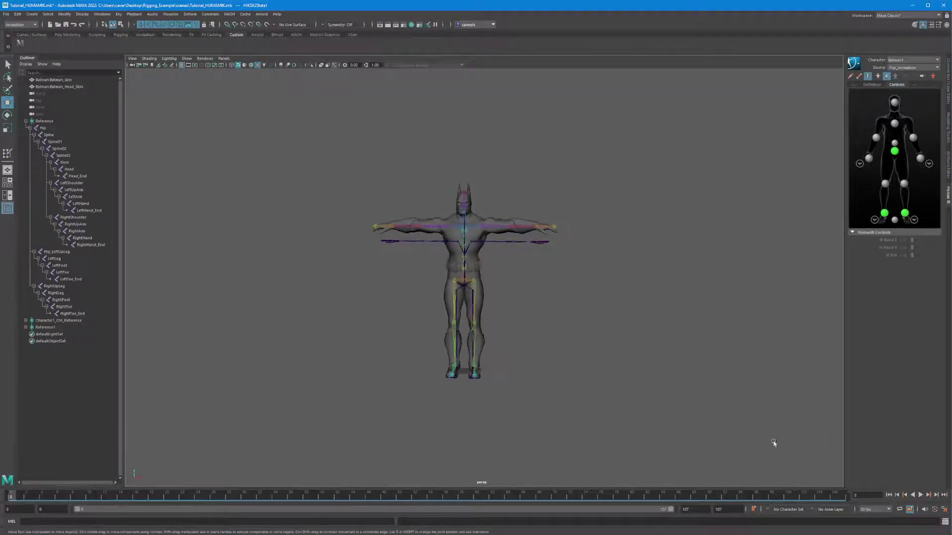
pyautogui.keyDown('alt'); pyautogui.moveTo(774, 443); pyautogui.dragTo(562, 351, button='right'); pyautogui.keyUp('alt')
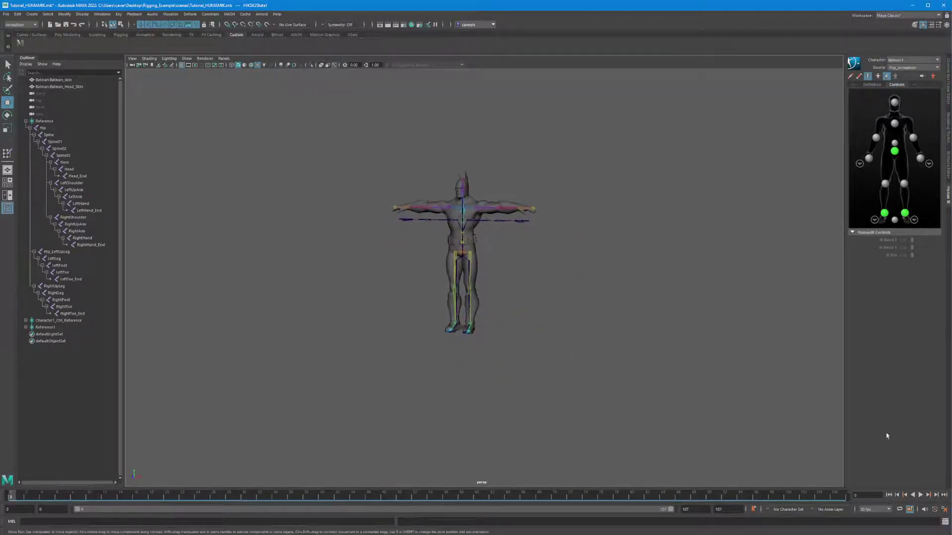
pyautogui.click(920, 495)
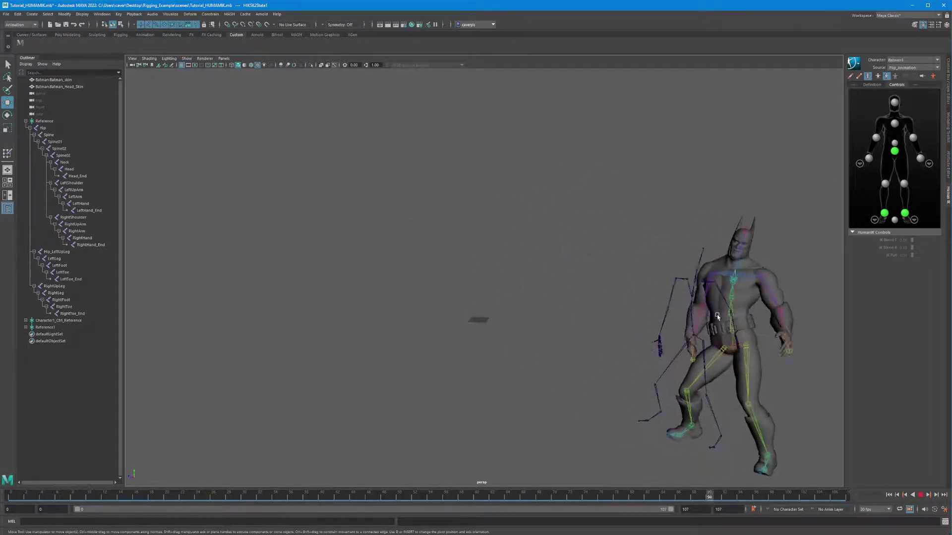
pyautogui.click(921, 496)
pyautogui.moveTo(748, 497)
pyautogui.mouseDown()
pyautogui.moveTo(41, 467)
pyautogui.moveTo(73, 466)
pyautogui.moveTo(67, 496)
pyautogui.moveTo(35, 496)
pyautogui.moveTo(422, 498)
pyautogui.mouseUp()
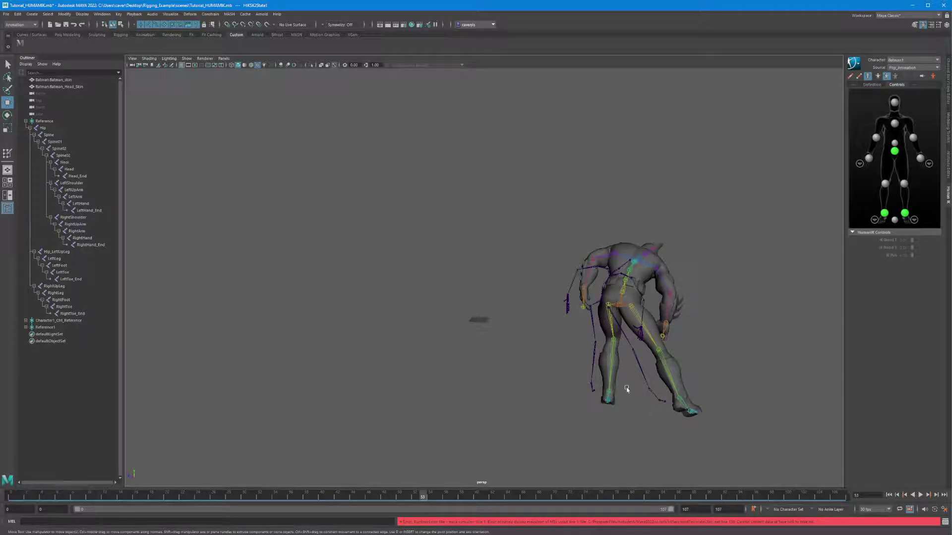
pyautogui.moveTo(425, 501)
pyautogui.mouseDown()
pyautogui.moveTo(817, 506)
pyautogui.moveTo(79, 416)
pyautogui.moveTo(13, 421)
pyautogui.moveTo(744, 479)
pyautogui.moveTo(156, 453)
pyautogui.mouseUp()
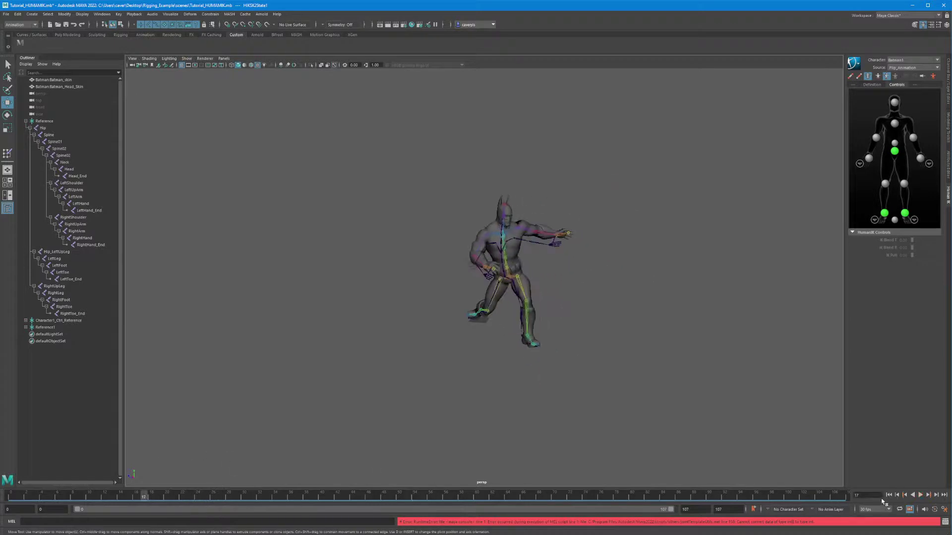
# Examine Batman's pose at frame 17 from several angles and up close, comparing it with the imported skeleton
pyautogui.keyDown('alt'); pyautogui.moveTo(644, 329); pyautogui.dragTo(424, 272); pyautogui.keyUp('alt')
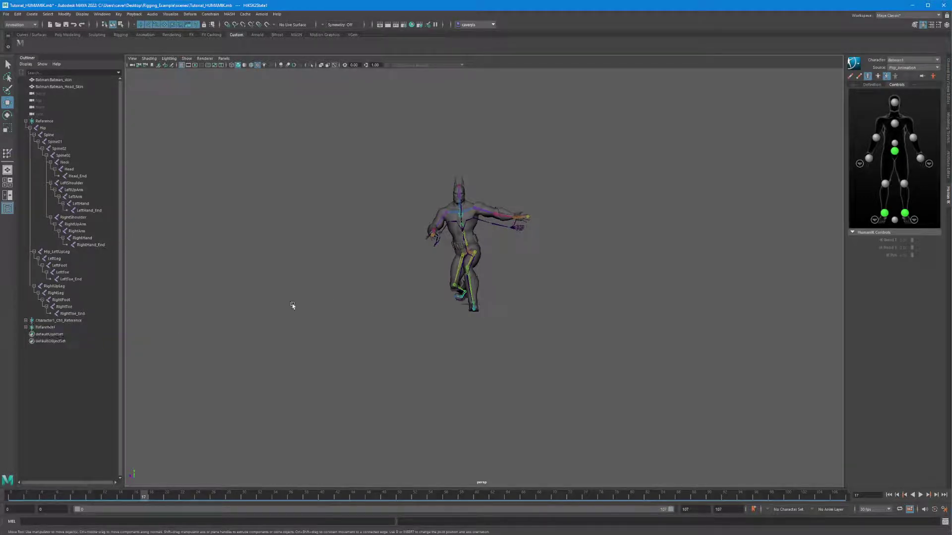
pyautogui.keyDown('alt'); pyautogui.moveTo(571, 219); pyautogui.dragTo(471, 270); pyautogui.keyUp('alt')
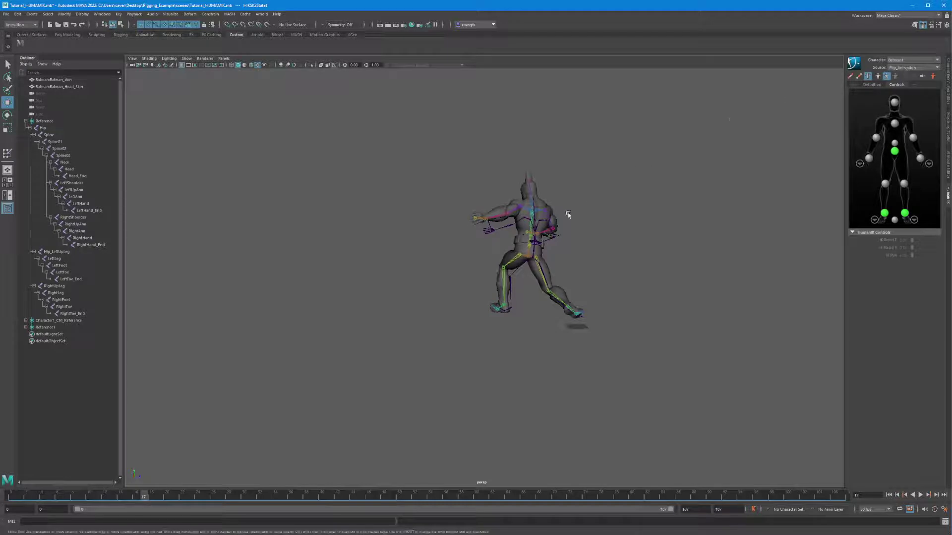
pyautogui.keyDown('alt'); pyautogui.moveTo(570, 215); pyautogui.dragTo(422, 216); pyautogui.keyUp('alt')
pyautogui.keyDown('alt'); pyautogui.moveTo(442, 253); pyautogui.dragTo(363, 373); pyautogui.keyUp('alt')
pyautogui.keyDown('alt'); pyautogui.moveTo(373, 321); pyautogui.dragTo(364, 355); pyautogui.keyUp('alt')
pyautogui.keyDown('alt'); pyautogui.moveTo(360, 284); pyautogui.dragTo(419, 287); pyautogui.keyUp('alt')
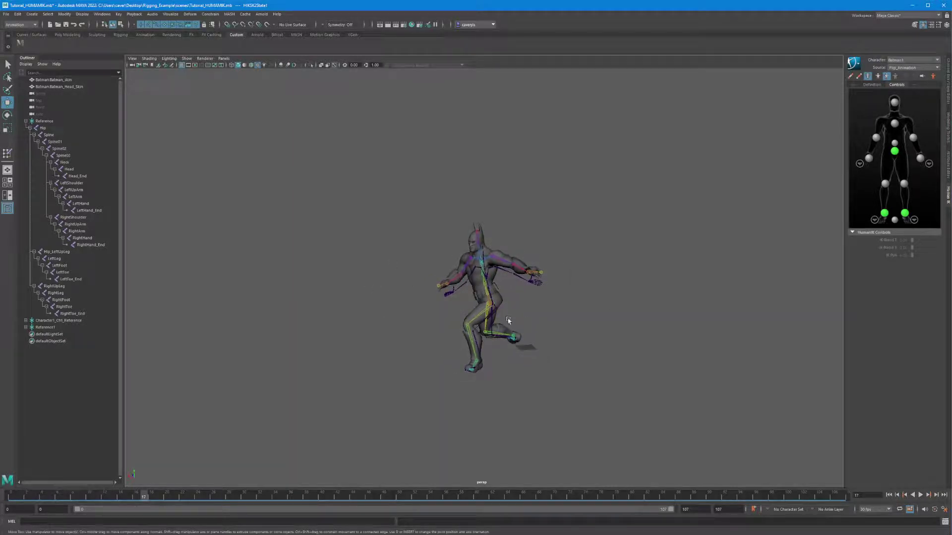
pyautogui.keyDown('alt'); pyautogui.moveTo(439, 252); pyautogui.dragTo(570, 314, button='right'); pyautogui.keyUp('alt')
pyautogui.scroll(2, 560, 309)
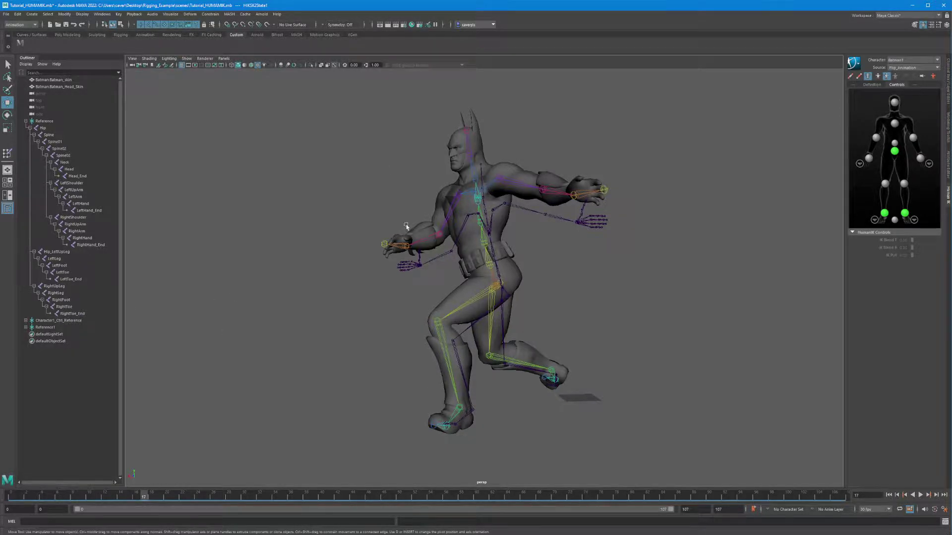
pyautogui.keyDown('alt'); pyautogui.moveTo(407, 226); pyautogui.dragTo(341, 270); pyautogui.keyUp('alt')
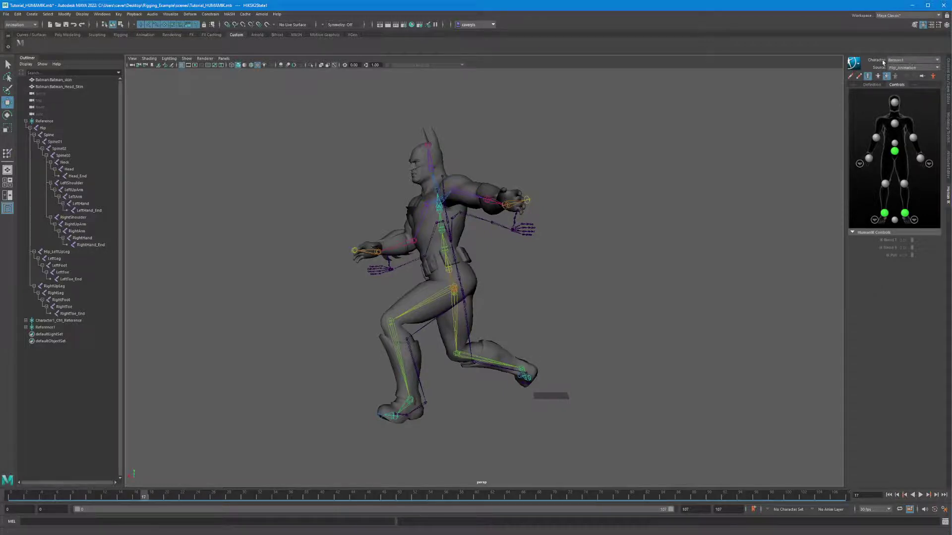
# Bake the retargeted flip animation to Batman1's HumanIK control rig
pyautogui.click(857, 64)
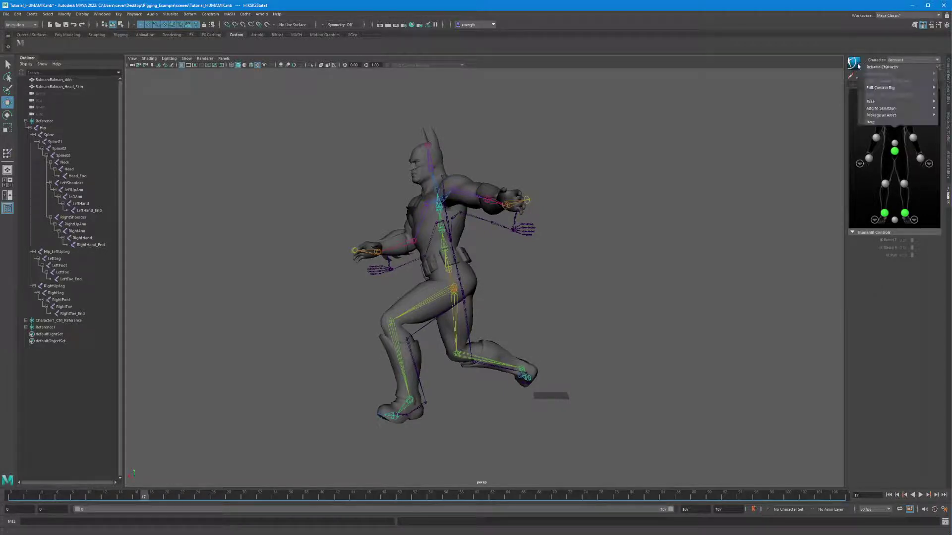
pyautogui.moveTo(872, 104)
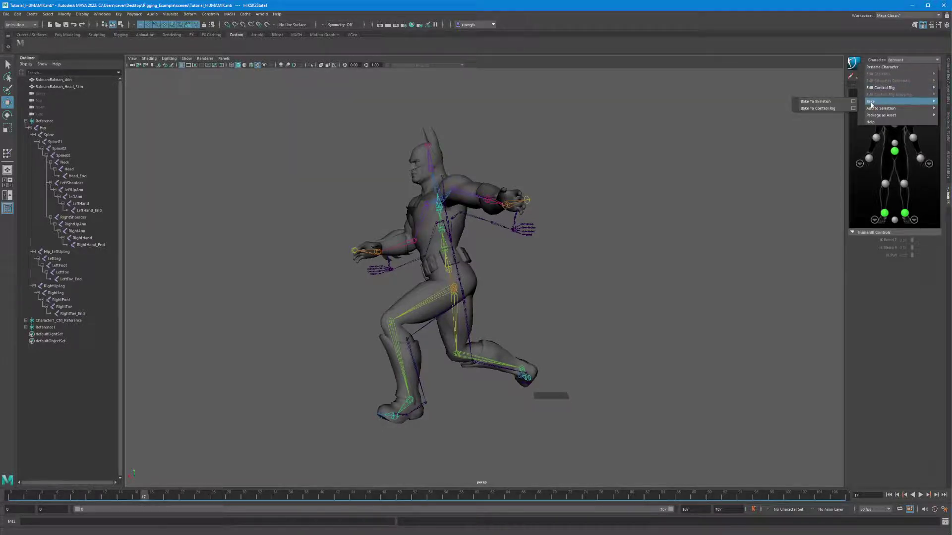
pyautogui.click(823, 102)
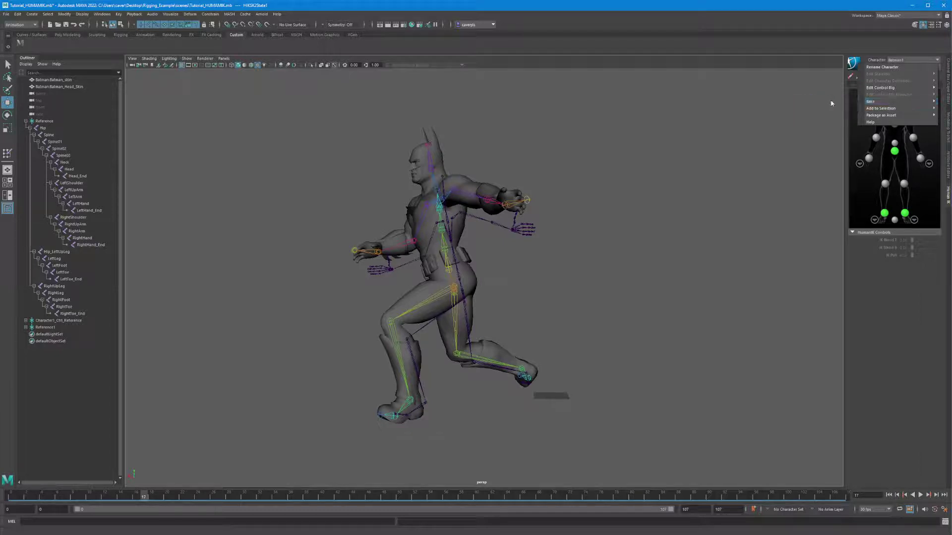
pyautogui.moveTo(865, 102)
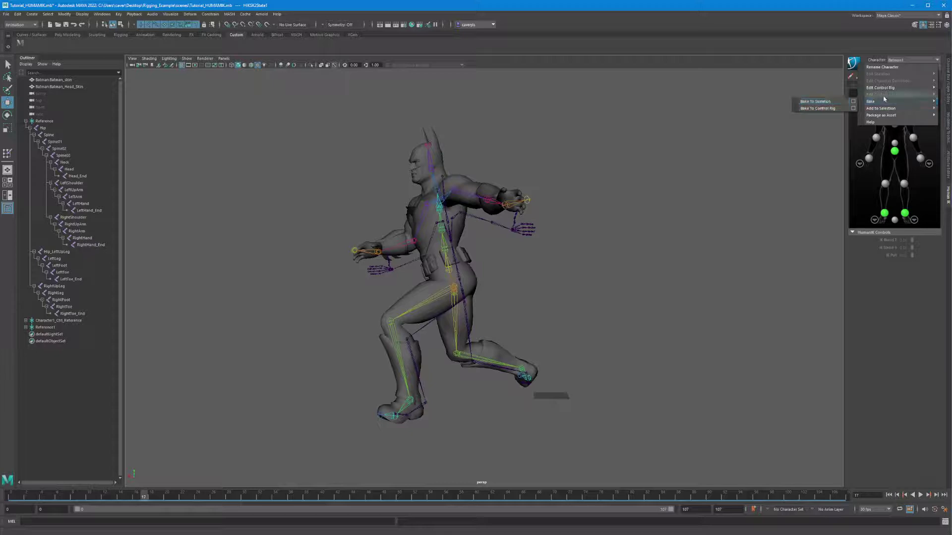
pyautogui.click(830, 109)
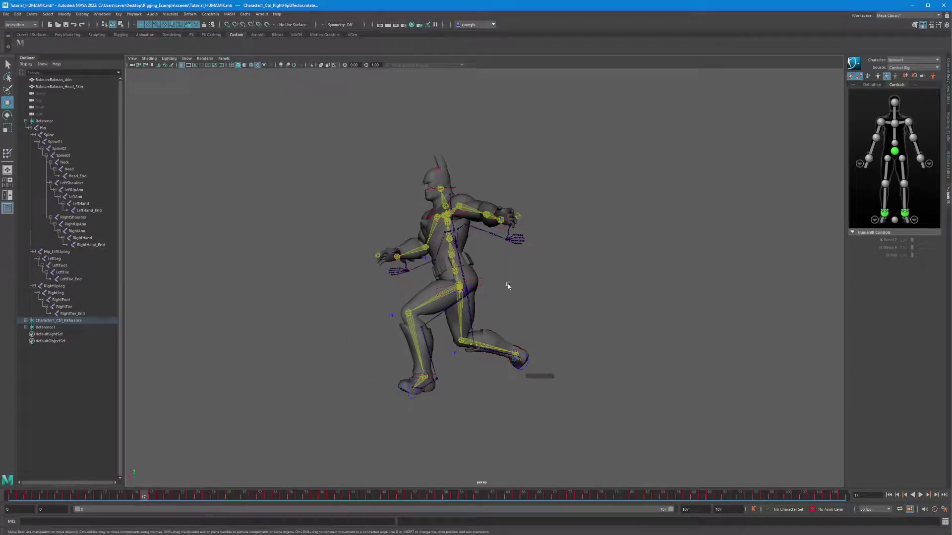
# Scrub the baked animation back to frame 1 and check the HumanIK source options of Batman1
pyautogui.keyDown('alt'); pyautogui.moveTo(441, 297); pyautogui.dragTo(525, 240); pyautogui.keyUp('alt')
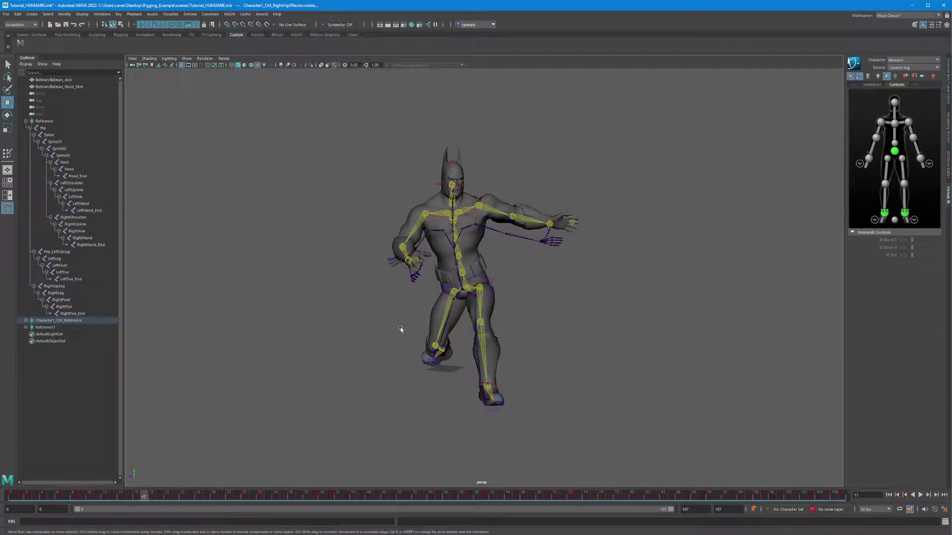
pyautogui.moveTo(312, 500); pyautogui.dragTo(19, 476)
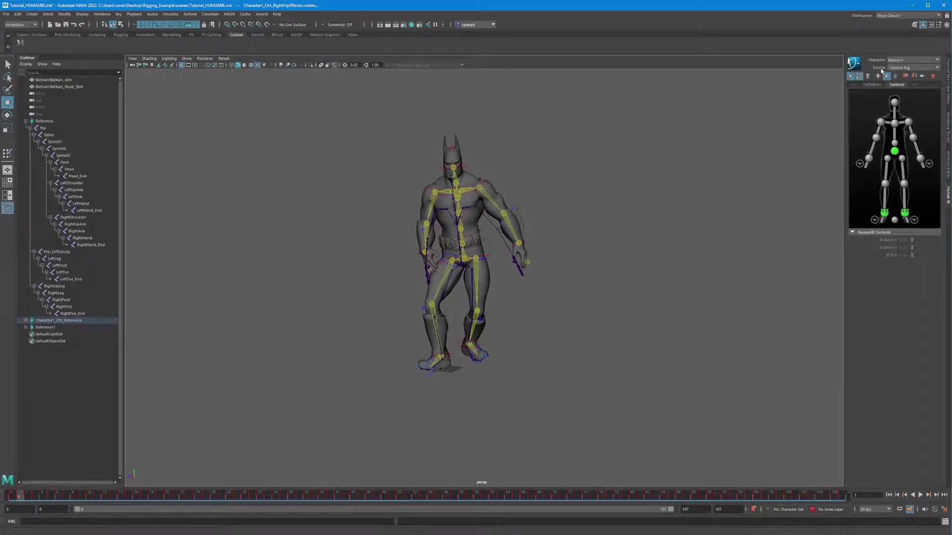
pyautogui.click(895, 68)
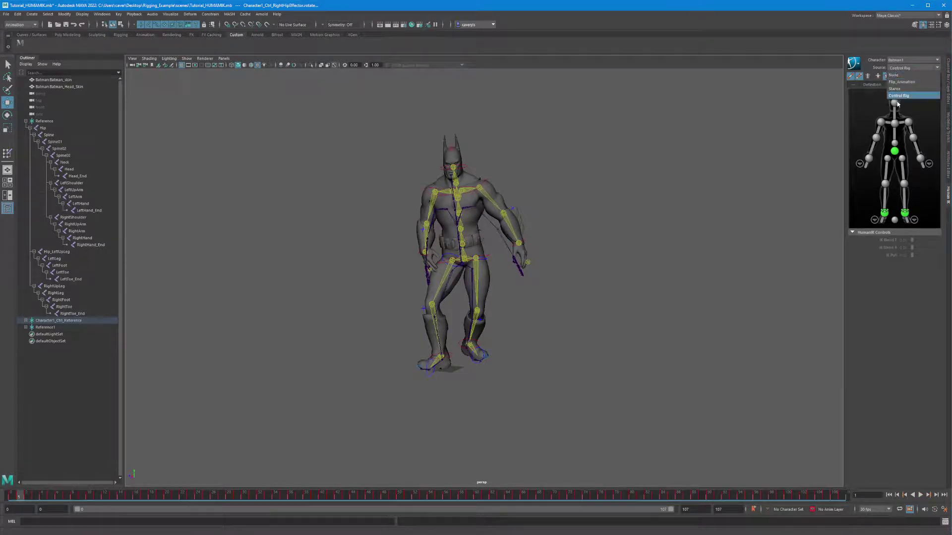
pyautogui.click(901, 68)
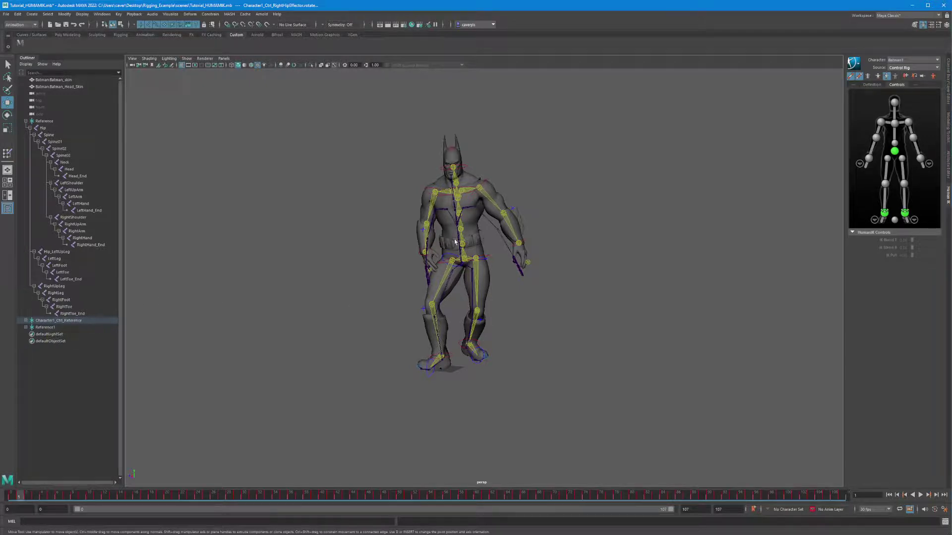
# Bring up the display layers and create a new empty display layer
pyautogui.hotkey('ctrl', 'a')
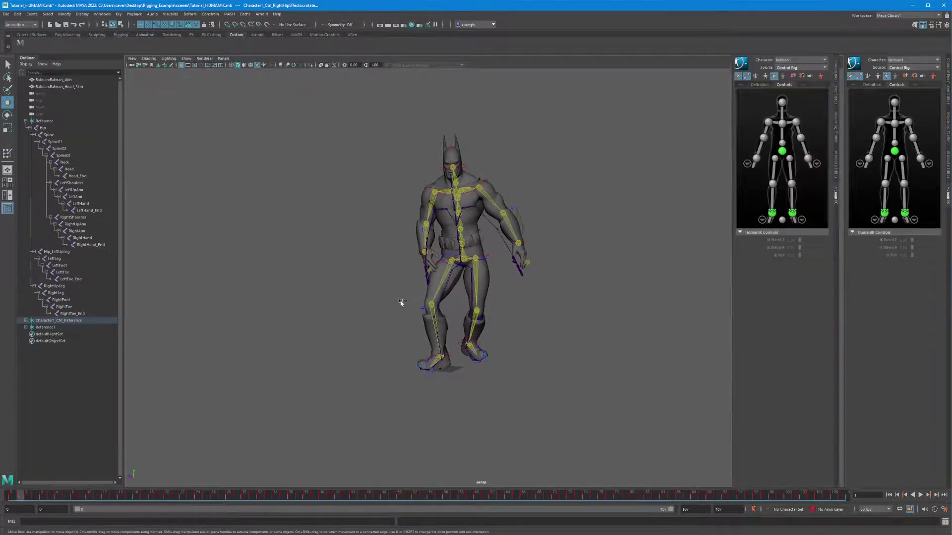
pyautogui.hotkey('ctrl', 'a')
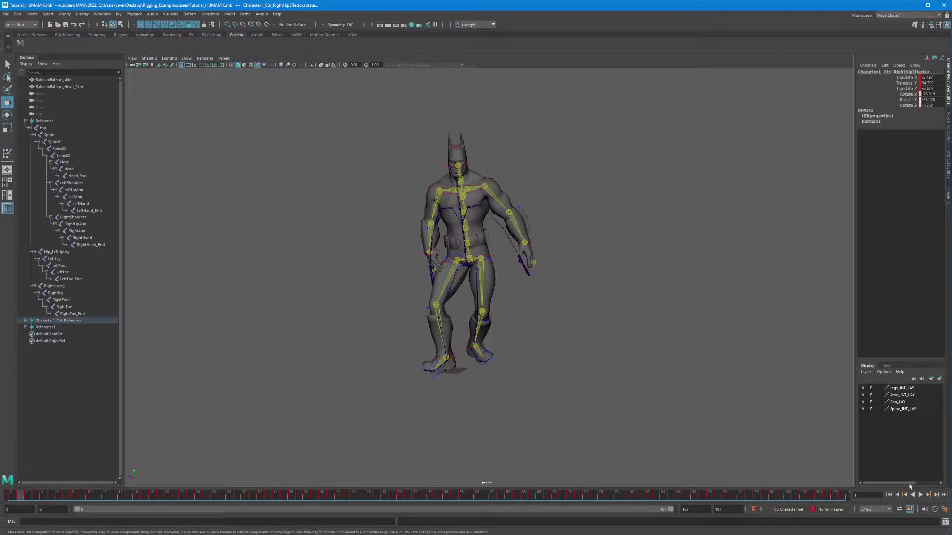
pyautogui.click(866, 373)
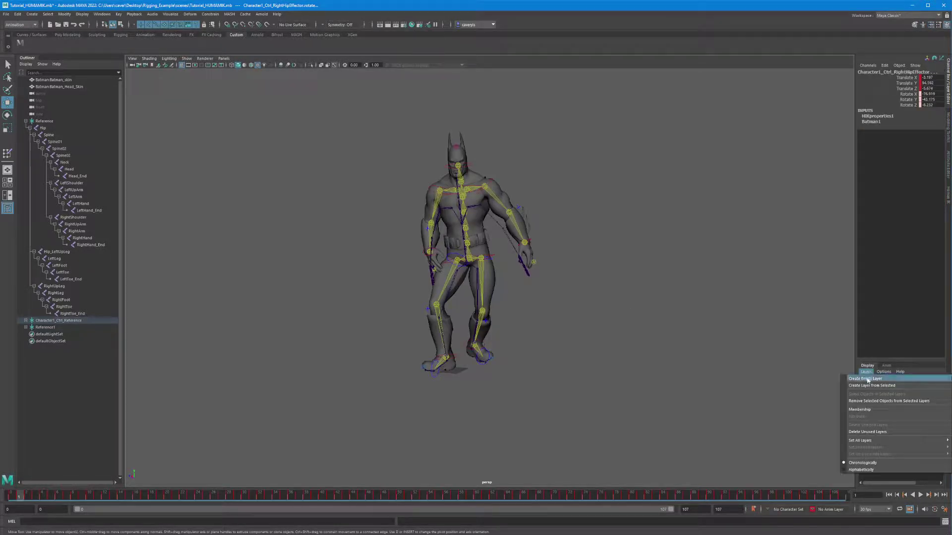
pyautogui.click(867, 379)
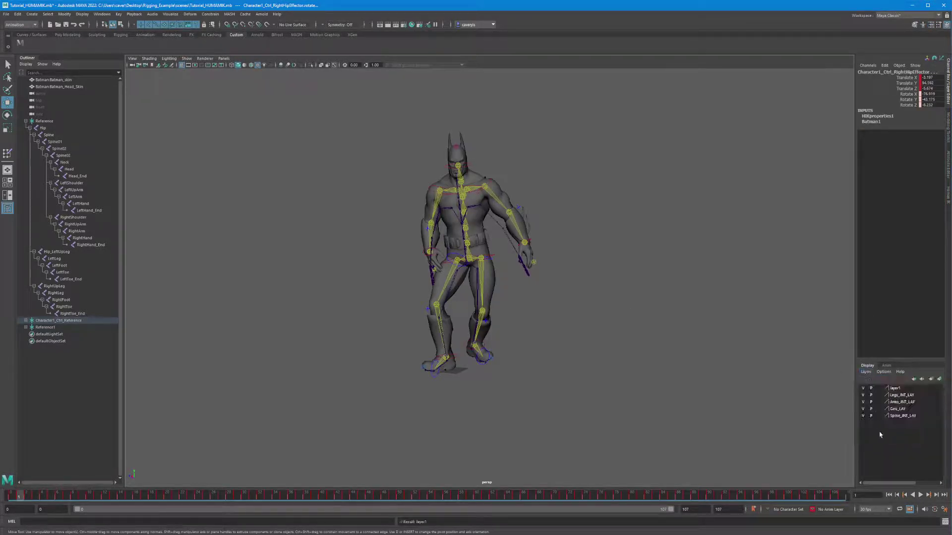
# Rename the new display layer as Flip_Animation_LAY
pyautogui.click(896, 390)
pyautogui.doubleClick(896, 389)
pyautogui.moveTo(92, 185); pyautogui.dragTo(182, 194)
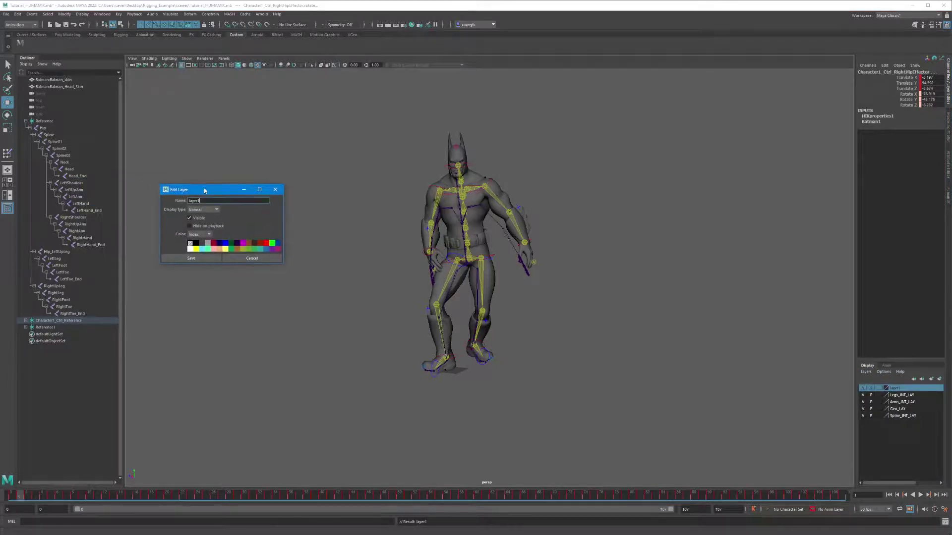
pyautogui.doubleClick(213, 200)
pyautogui.press('BackSpace')
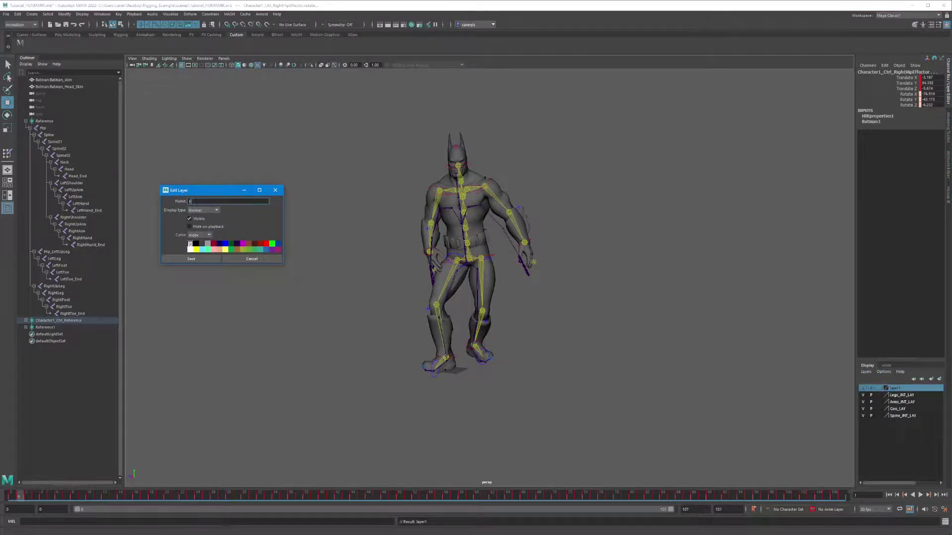
pyautogui.write('Flip_Animation_LAY')
pyautogui.click(171, 259)
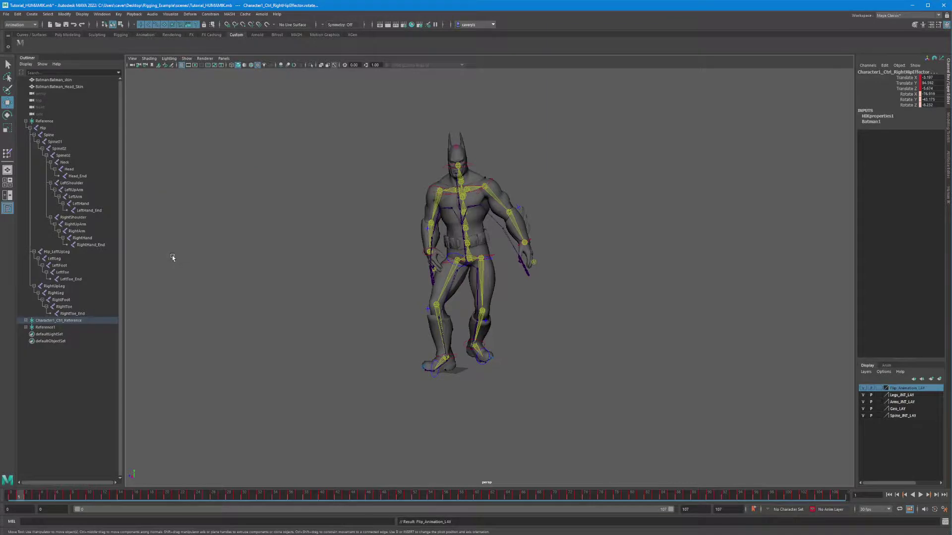
# Try to rename the flip skeleton's root node Reference1 to Reference
pyautogui.click(57, 321)
pyautogui.click(42, 328)
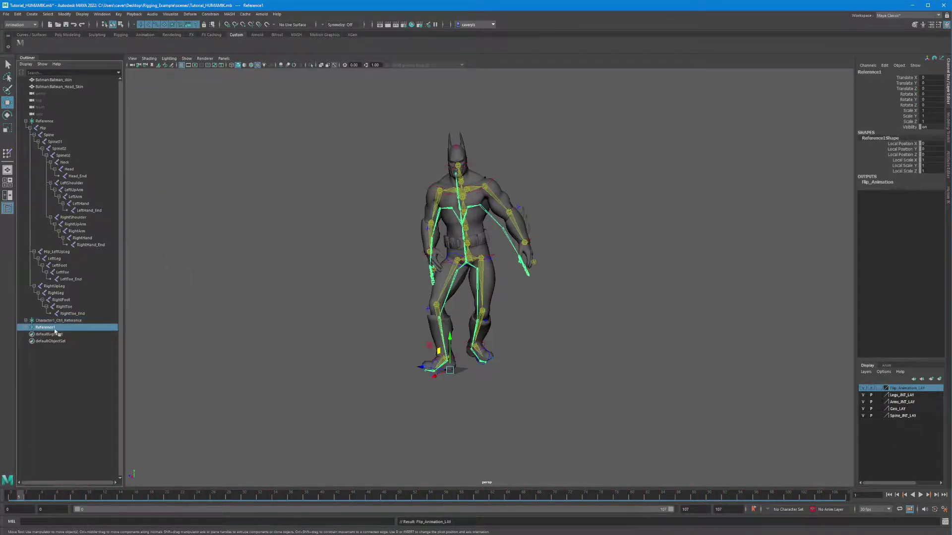
pyautogui.doubleClick(38, 328)
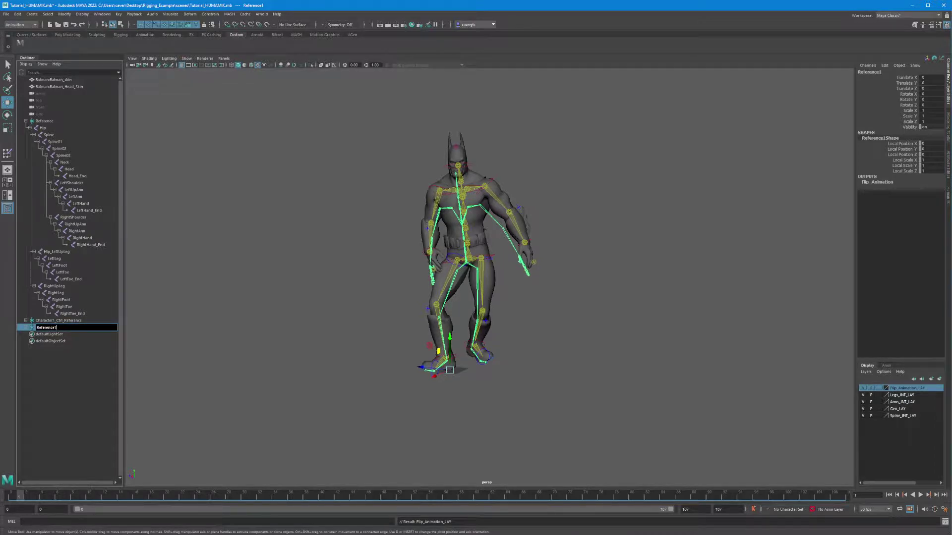
pyautogui.press('BackSpace')
pyautogui.click(63, 322)
pyautogui.click(44, 328)
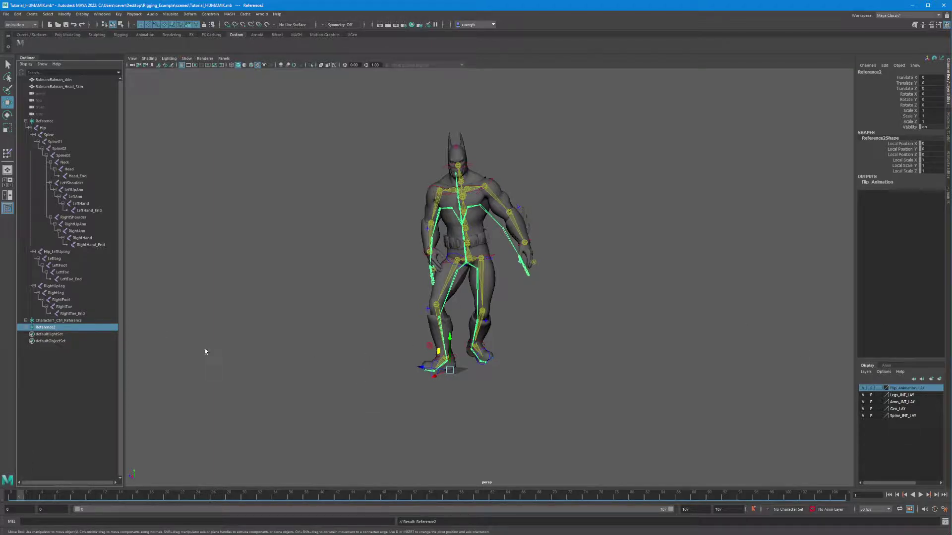
# Group the flip skeleton's root node and name the new group FlipAnimation
pyautogui.hotkey('ctrl', 'g')
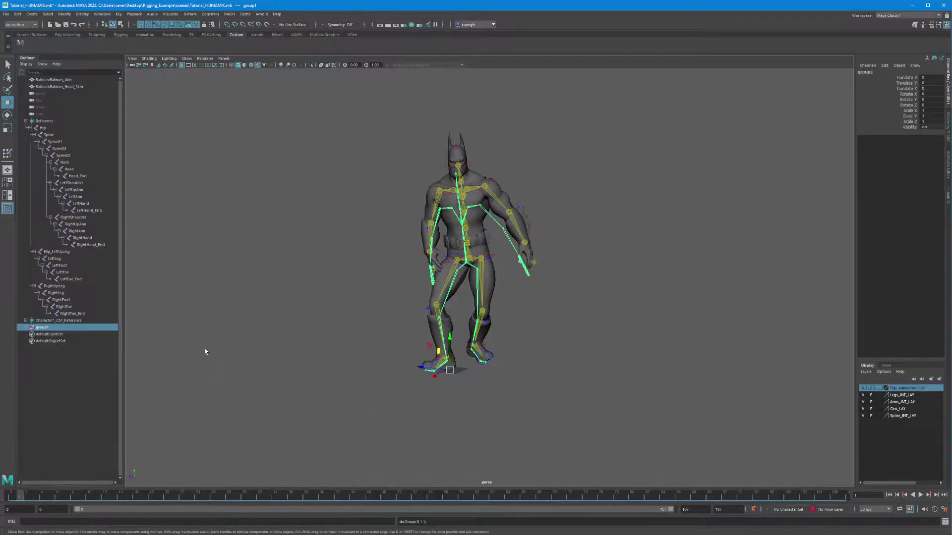
pyautogui.doubleClick(40, 328)
pyautogui.write('F')
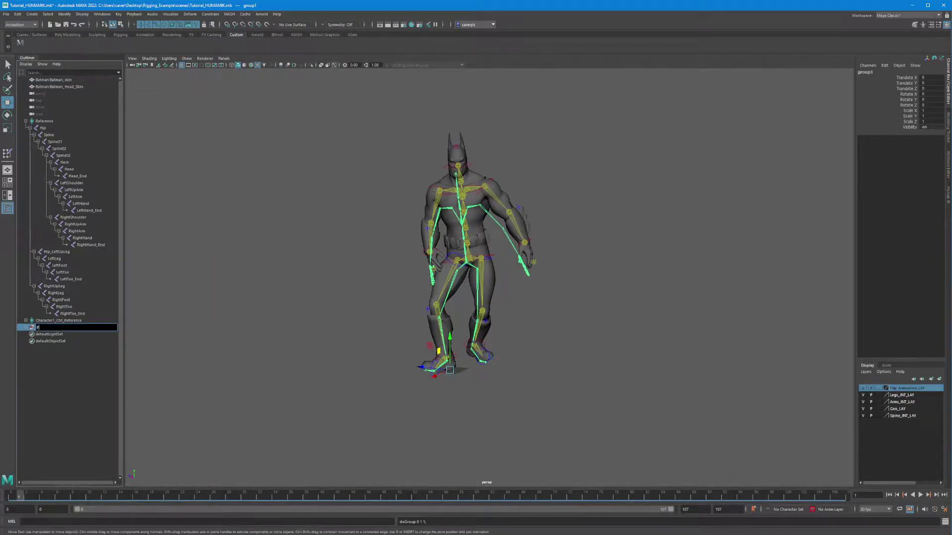
pyautogui.write('LipAnimatiojn')
pyautogui.press('Return')
pyautogui.doubleClick(42, 329)
pyautogui.click(41, 328)
pyautogui.press('BackSpace')
pyautogui.press('Delete')
pyautogui.press('Delete')
pyautogui.write('Fli')
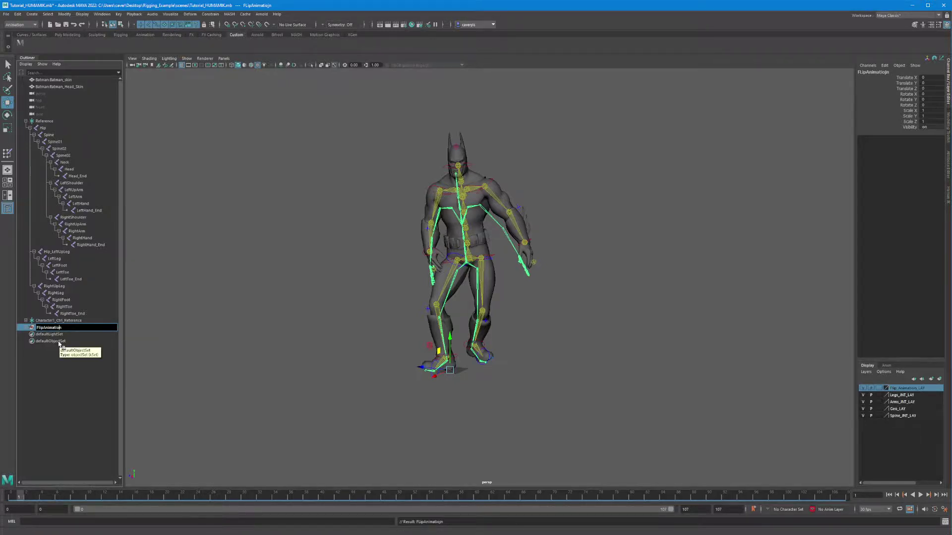
pyautogui.press('BackSpace')
pyautogui.press('Return')
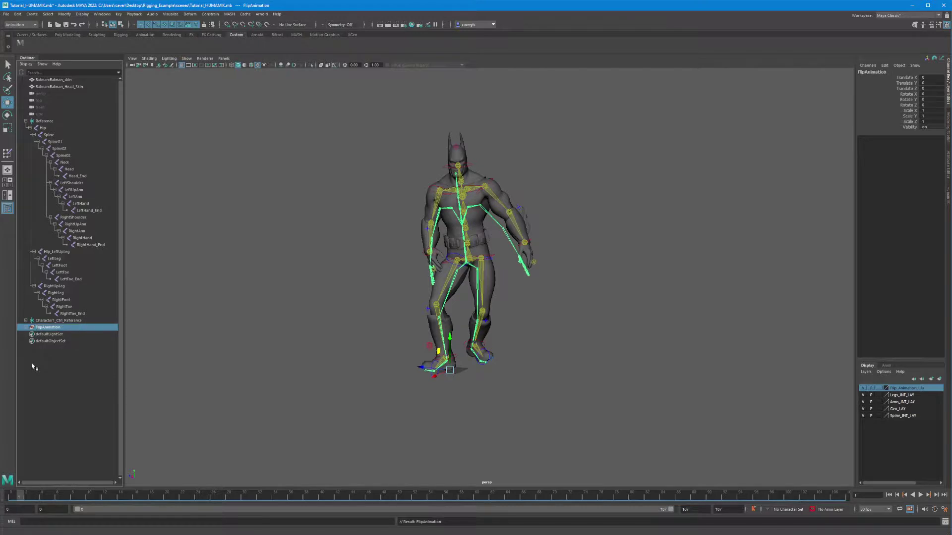
# Add the FlipAnimation group to the Flip_Animation_LAY display layer, hide that layer and clear the selection
pyautogui.click(50, 333)
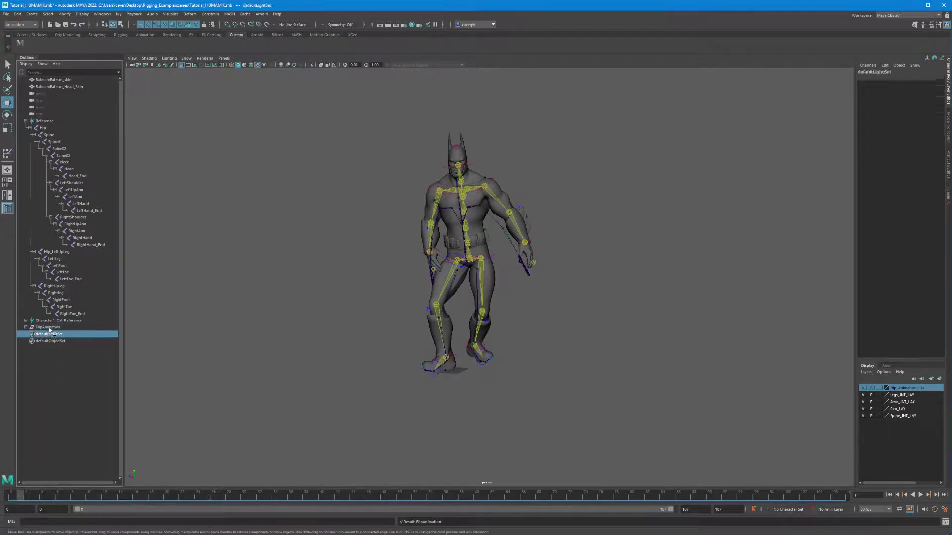
pyautogui.click(49, 328)
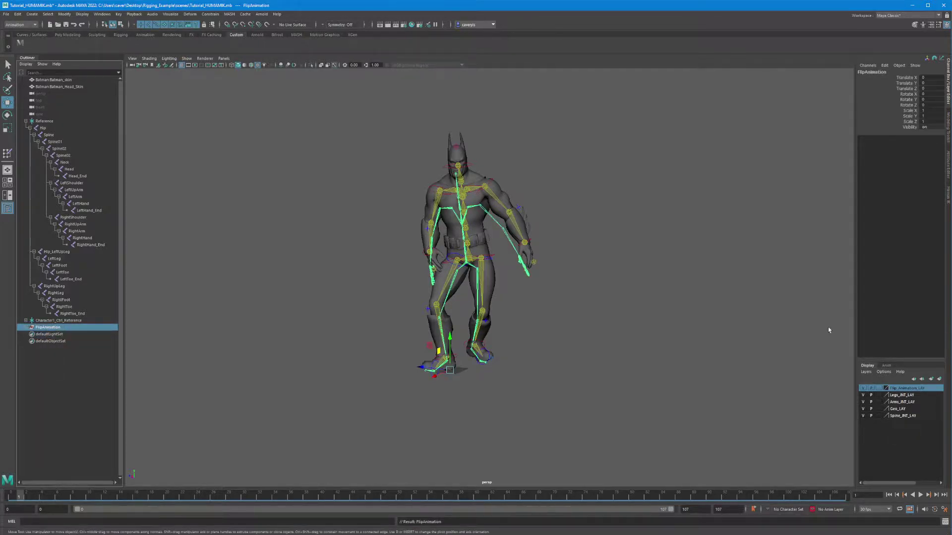
pyautogui.rightClick(904, 390)
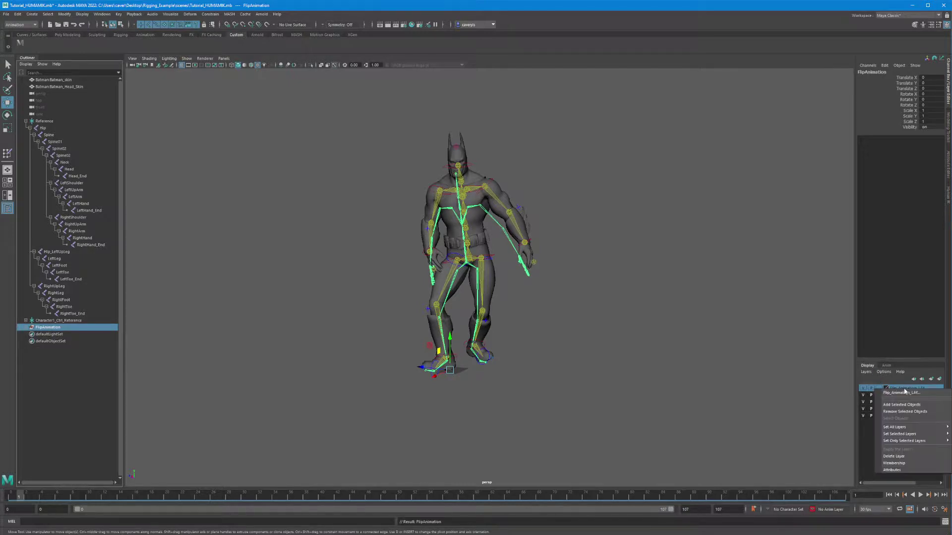
pyautogui.click(902, 405)
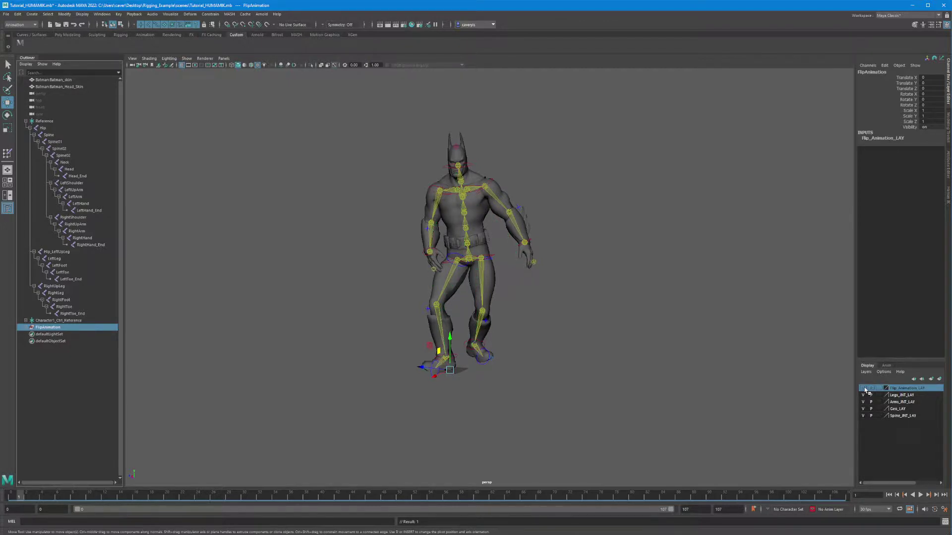
pyautogui.click(666, 322)
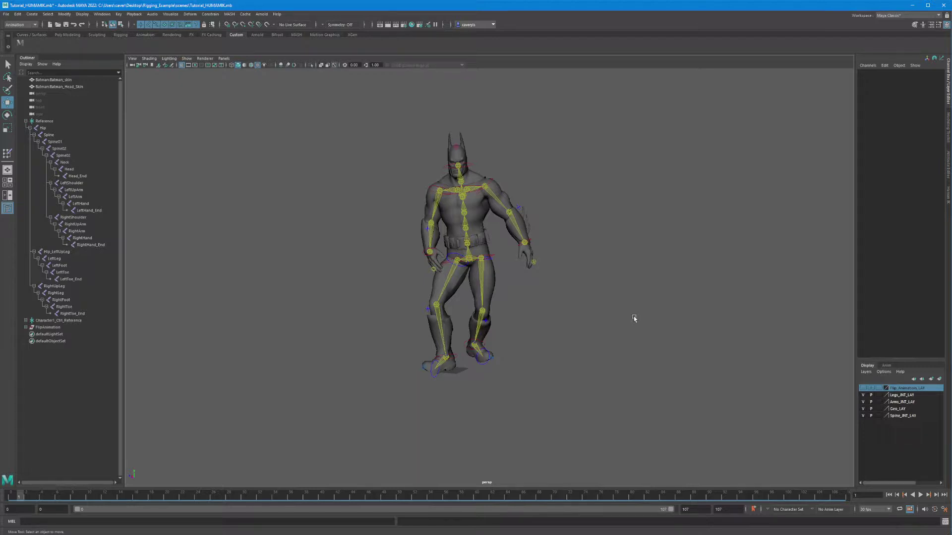
# Set Batman1's HumanIK source to Flip_Animation and bake the motion to the control rig again
pyautogui.click(947, 201)
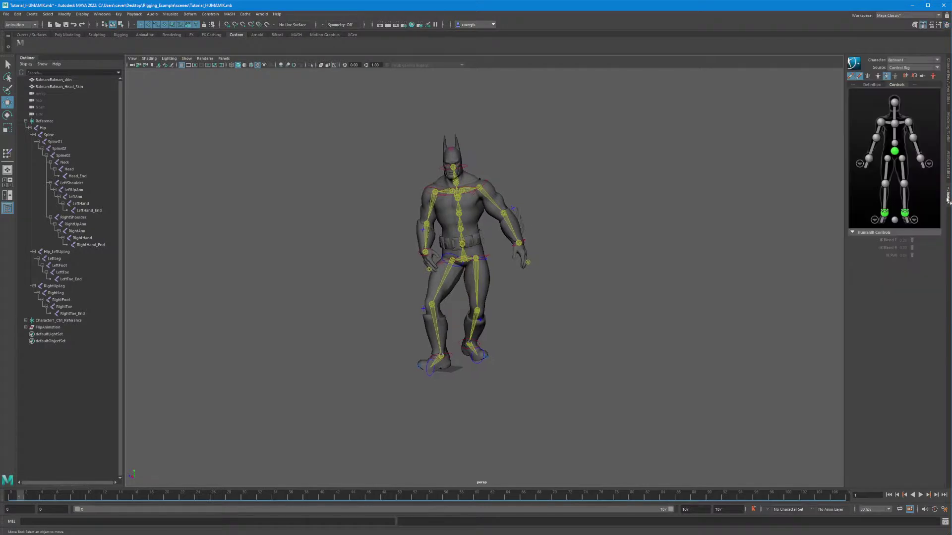
pyautogui.click(896, 68)
pyautogui.click(901, 82)
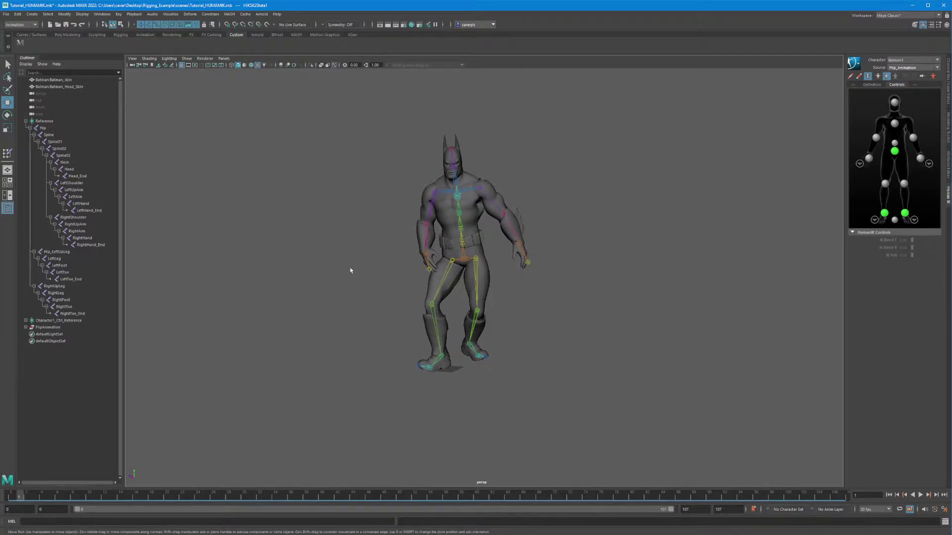
pyautogui.click(854, 63)
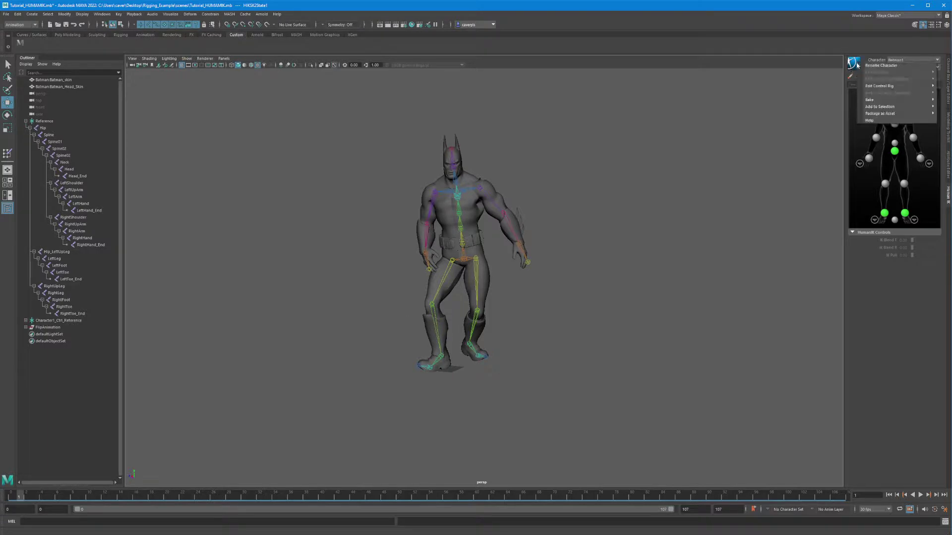
pyautogui.moveTo(888, 100)
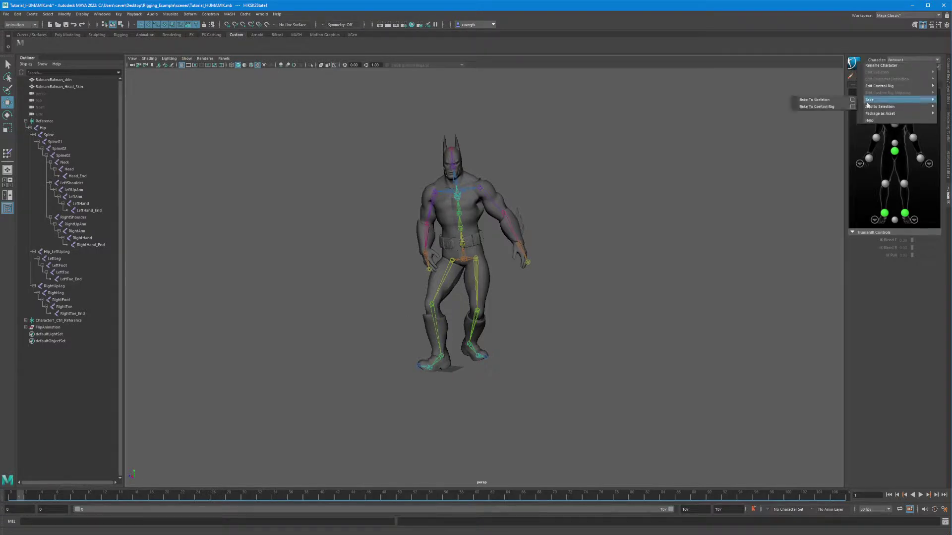
pyautogui.click(816, 107)
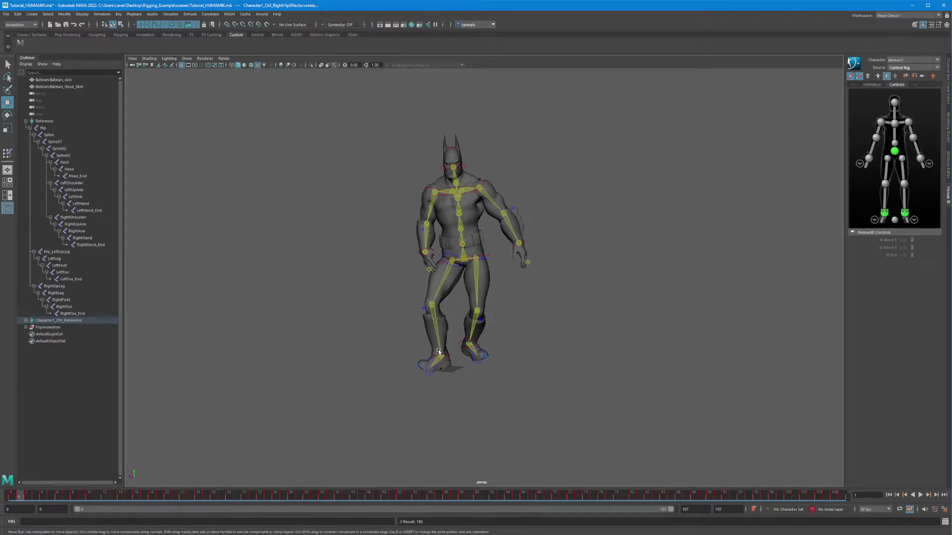
# Scrub and play the newly baked flip on Batman1 to check the control rig's motion
pyautogui.keyDown('alt'); pyautogui.moveTo(694, 364); pyautogui.dragTo(595, 359); pyautogui.keyUp('alt')
pyautogui.keyDown('alt'); pyautogui.moveTo(595, 359); pyautogui.dragTo(697, 363, button='right'); pyautogui.keyUp('alt')
pyautogui.keyDown('alt'); pyautogui.moveTo(697, 363); pyautogui.dragTo(593, 374); pyautogui.keyUp('alt')
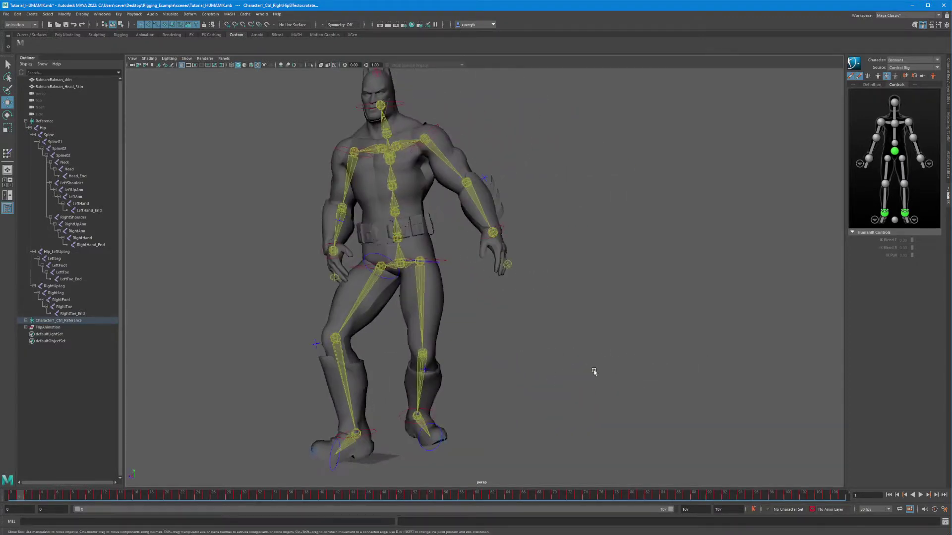
pyautogui.keyDown('alt'); pyautogui.moveTo(593, 374); pyautogui.dragTo(620, 382, button='right'); pyautogui.keyUp('alt')
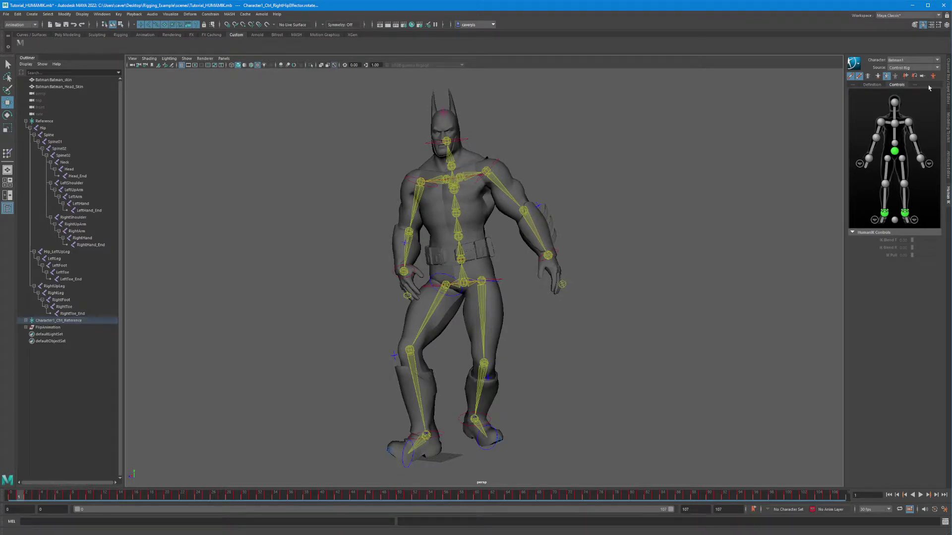
pyautogui.moveTo(403, 253)
pyautogui.keyDown('alt'); pyautogui.mouseDown()
pyautogui.moveTo(506, 257)
pyautogui.moveTo(387, 262)
pyautogui.mouseUp(); pyautogui.keyUp('alt')
pyautogui.moveTo(119, 496); pyautogui.dragTo(259, 498)
pyautogui.keyDown('alt'); pyautogui.moveTo(426, 424); pyautogui.dragTo(149, 477, button='right'); pyautogui.keyUp('alt')
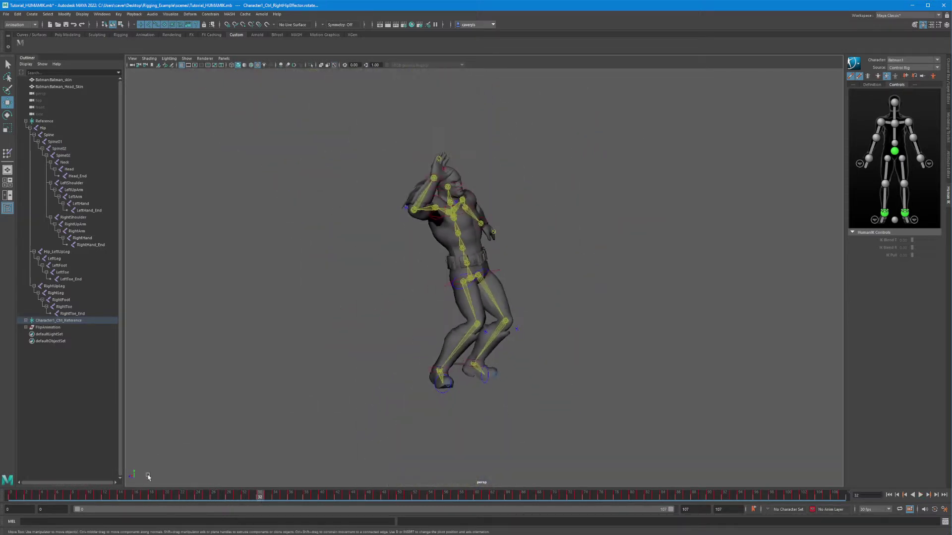
pyautogui.hotkey('alt', 'v')
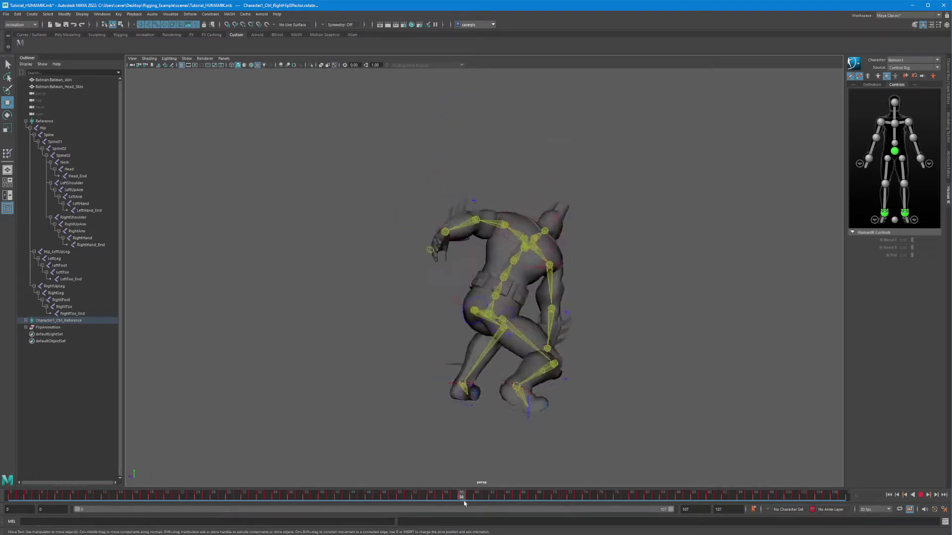
pyautogui.hotkey('alt', 'v')
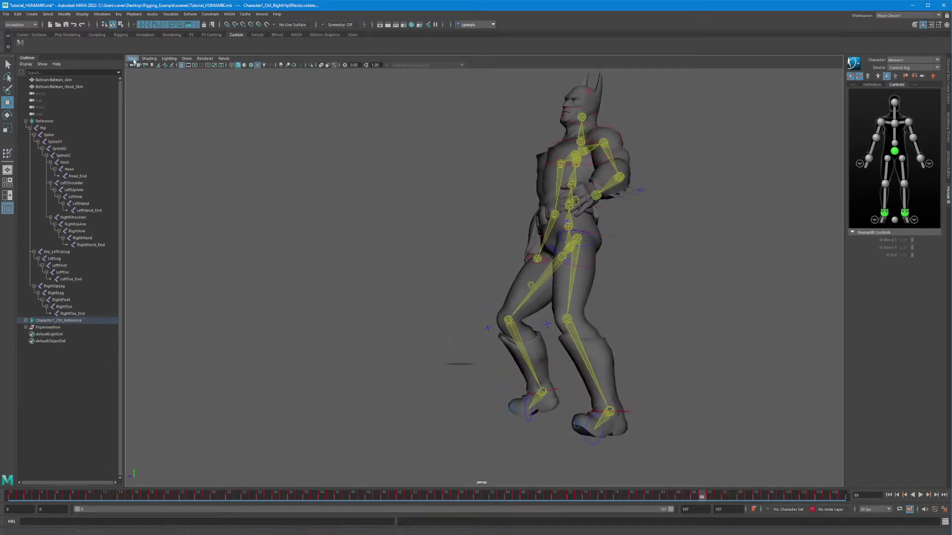
# Hide all object types in the perspective viewport except polygons, leaving only Batman's mesh displayed
pyautogui.click(133, 58)
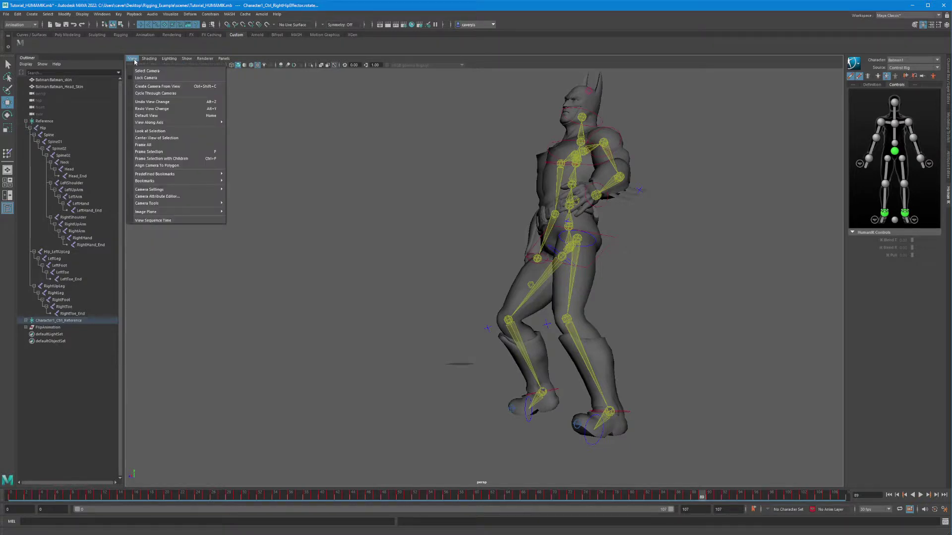
pyautogui.click(186, 58)
pyautogui.click(191, 88)
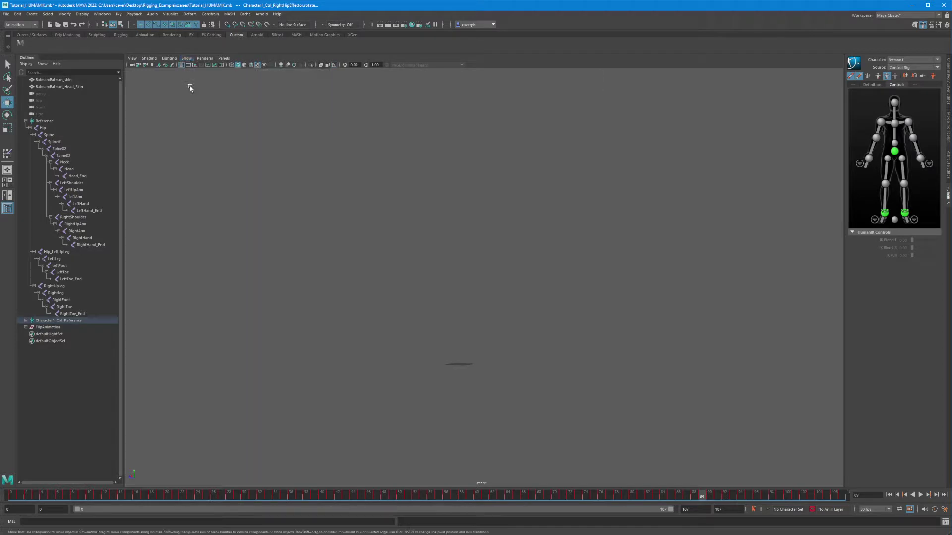
pyautogui.click(187, 58)
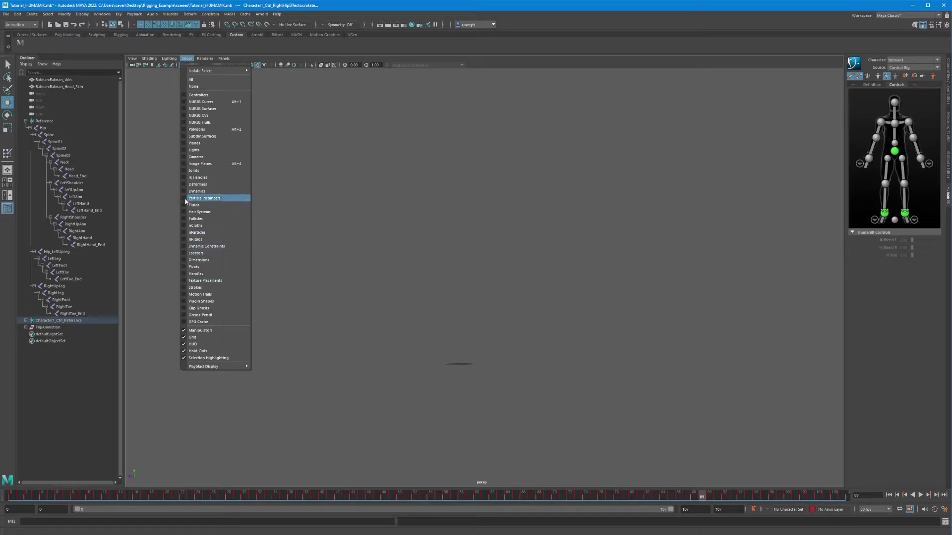
pyautogui.click(184, 129)
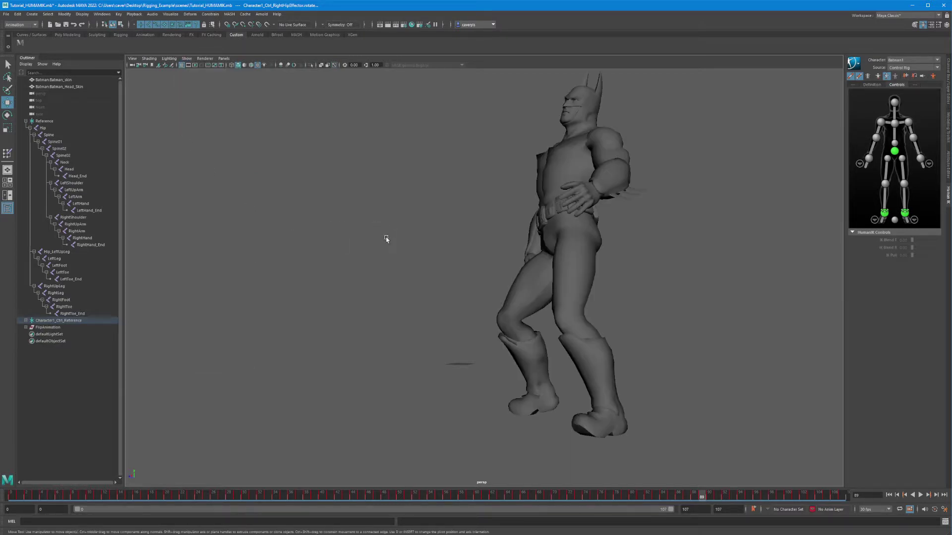
# Play the baked flip through to its last frame to review the motion on the bare mesh
pyautogui.keyDown('alt'); pyautogui.moveTo(386, 239); pyautogui.dragTo(412, 241); pyautogui.keyUp('alt')
pyautogui.keyDown('alt'); pyautogui.moveTo(569, 253); pyautogui.dragTo(405, 241, button='middle'); pyautogui.keyUp('alt')
pyautogui.keyDown('alt'); pyautogui.moveTo(434, 241); pyautogui.dragTo(484, 347); pyautogui.keyUp('alt')
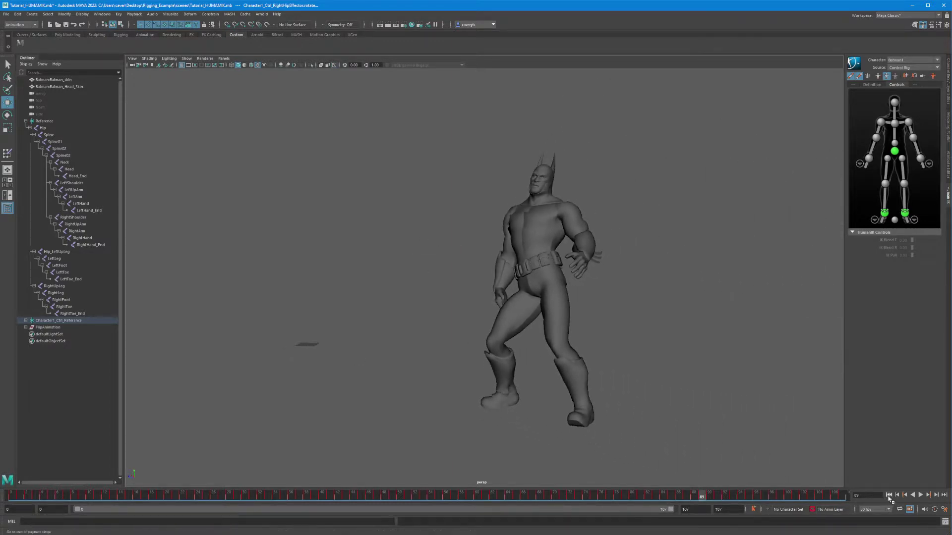
pyautogui.click(921, 495)
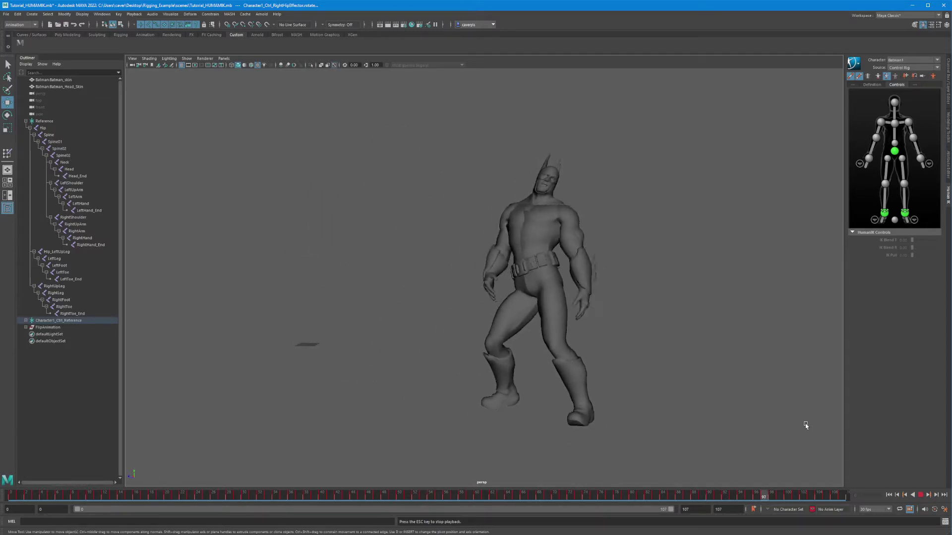
pyautogui.click(920, 496)
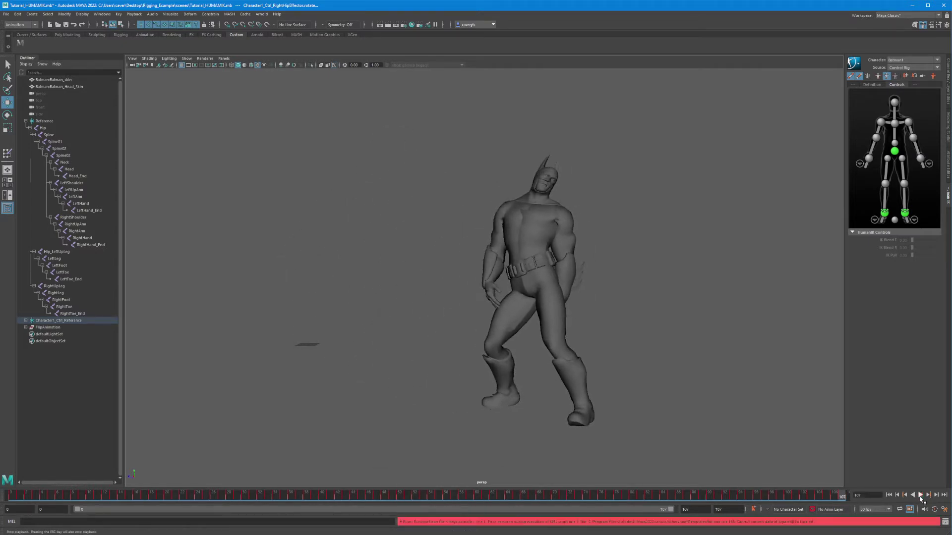
# Frame the Batman_skin body mesh and examine its pose on the last frame from several angles
pyautogui.keyDown('alt'); pyautogui.moveTo(670, 376); pyautogui.dragTo(659, 316, button='middle'); pyautogui.keyUp('alt')
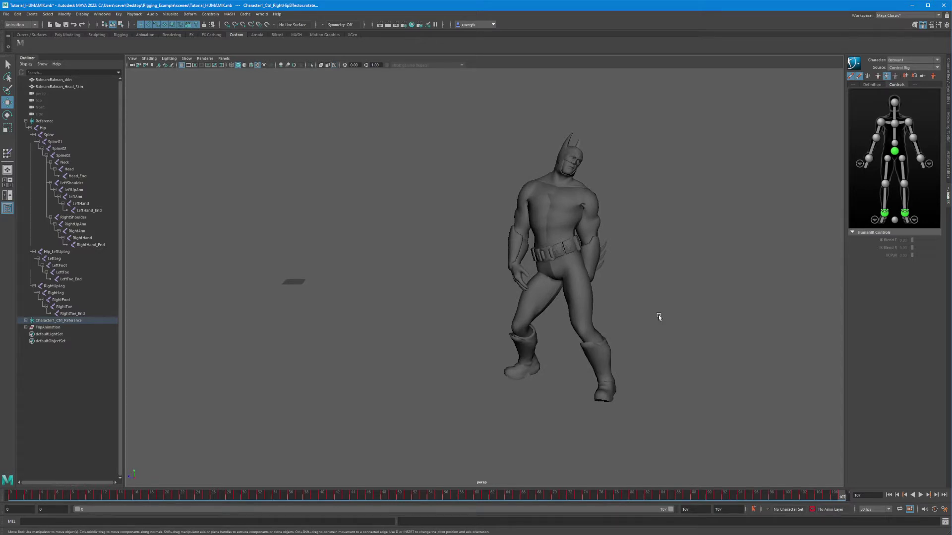
pyautogui.keyDown('alt'); pyautogui.moveTo(640, 314); pyautogui.dragTo(523, 335); pyautogui.keyUp('alt')
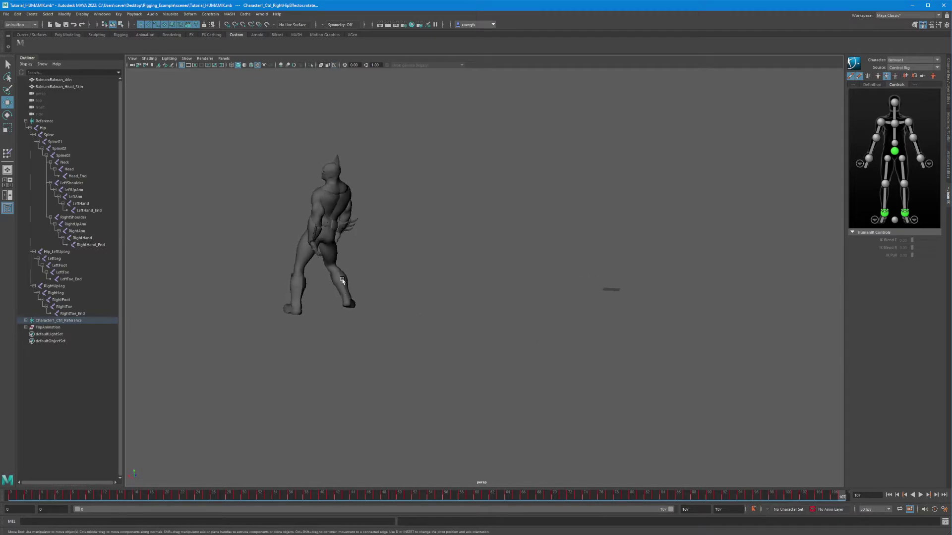
pyautogui.click(326, 234)
pyautogui.press('f')
pyautogui.keyDown('alt'); pyautogui.moveTo(325, 240); pyautogui.dragTo(426, 268); pyautogui.keyUp('alt')
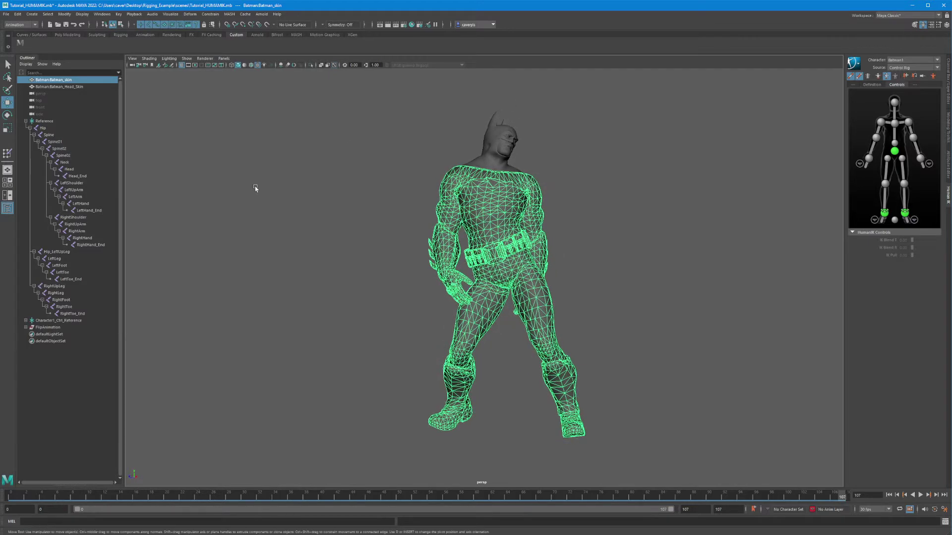
pyautogui.keyDown('alt'); pyautogui.moveTo(534, 222); pyautogui.dragTo(466, 190); pyautogui.keyUp('alt')
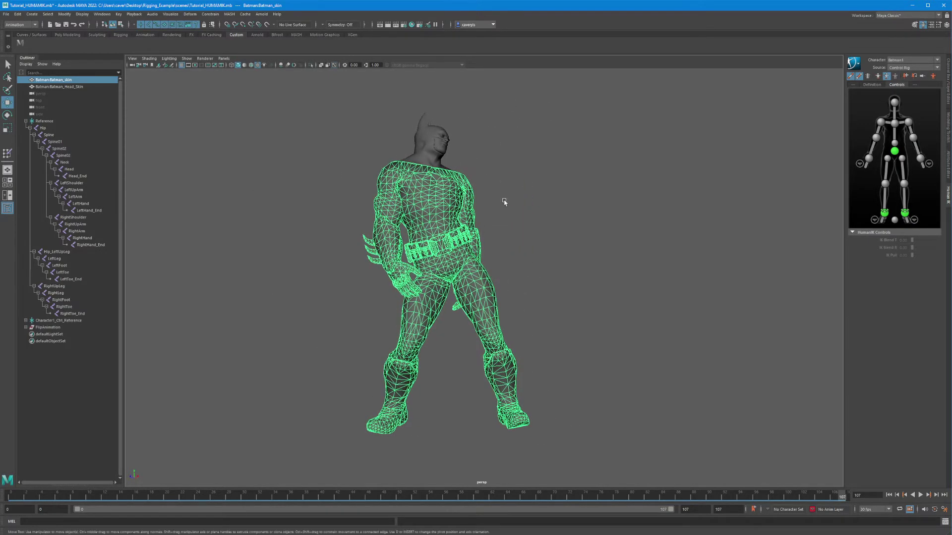
pyautogui.keyDown('alt'); pyautogui.moveTo(439, 224); pyautogui.dragTo(450, 295); pyautogui.keyUp('alt')
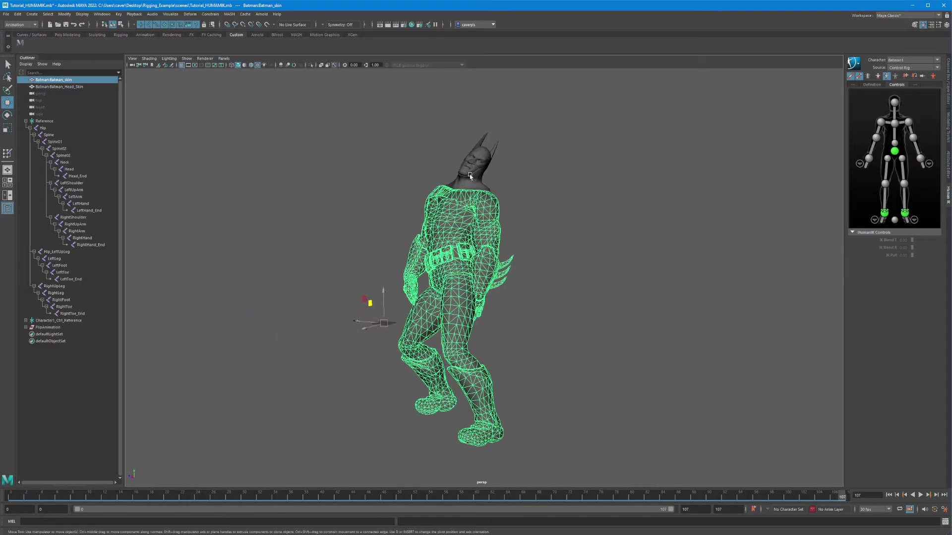
# Examine the mesh deformation around Batman's head, neck and shoulders up close, ending with the full body in view
pyautogui.keyDown('alt'); pyautogui.moveTo(470, 177); pyautogui.dragTo(451, 214, button='middle'); pyautogui.keyUp('alt')
pyautogui.keyDown('alt'); pyautogui.moveTo(452, 213); pyautogui.dragTo(684, 233, button='right'); pyautogui.keyUp('alt')
pyautogui.keyDown('alt'); pyautogui.moveTo(519, 221); pyautogui.dragTo(534, 341, button='middle'); pyautogui.keyUp('alt')
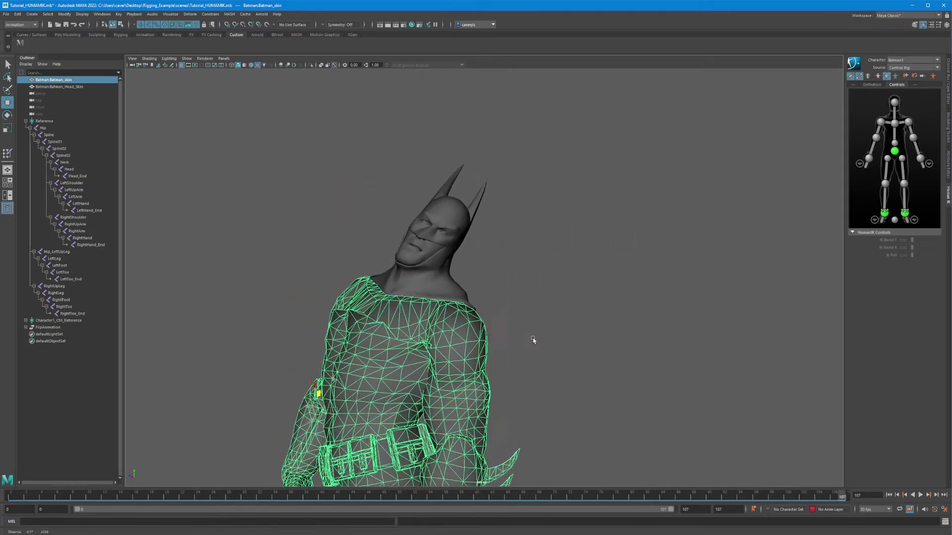
pyautogui.keyDown('alt'); pyautogui.moveTo(534, 340); pyautogui.dragTo(371, 277, button='right'); pyautogui.keyUp('alt')
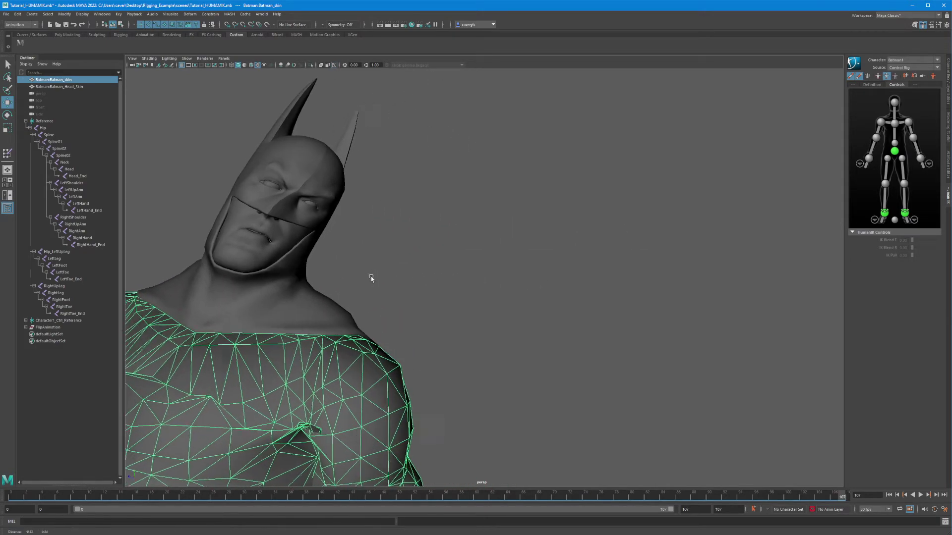
pyautogui.keyDown('alt'); pyautogui.moveTo(371, 276); pyautogui.dragTo(498, 309, button='middle'); pyautogui.keyUp('alt')
pyautogui.keyDown('alt'); pyautogui.moveTo(497, 308); pyautogui.dragTo(448, 305); pyautogui.keyUp('alt')
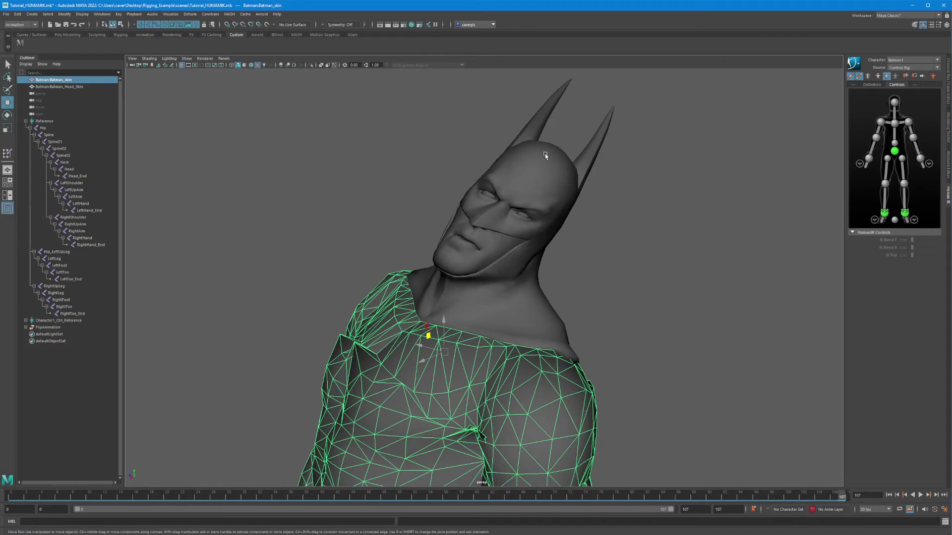
pyautogui.keyDown('alt'); pyautogui.moveTo(498, 217); pyautogui.dragTo(499, 264); pyautogui.keyUp('alt')
pyautogui.keyDown('alt'); pyautogui.moveTo(454, 266); pyautogui.dragTo(516, 367, button='right'); pyautogui.keyUp('alt')
pyautogui.keyDown('alt'); pyautogui.moveTo(516, 367); pyautogui.dragTo(498, 290, button='middle'); pyautogui.keyUp('alt')
pyautogui.keyDown('alt'); pyautogui.moveTo(452, 223); pyautogui.dragTo(532, 260); pyautogui.keyUp('alt')
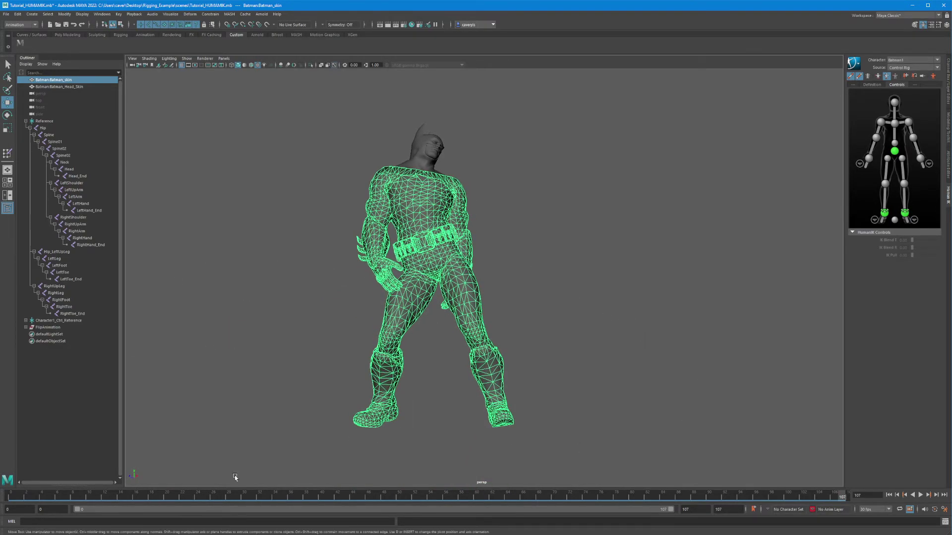